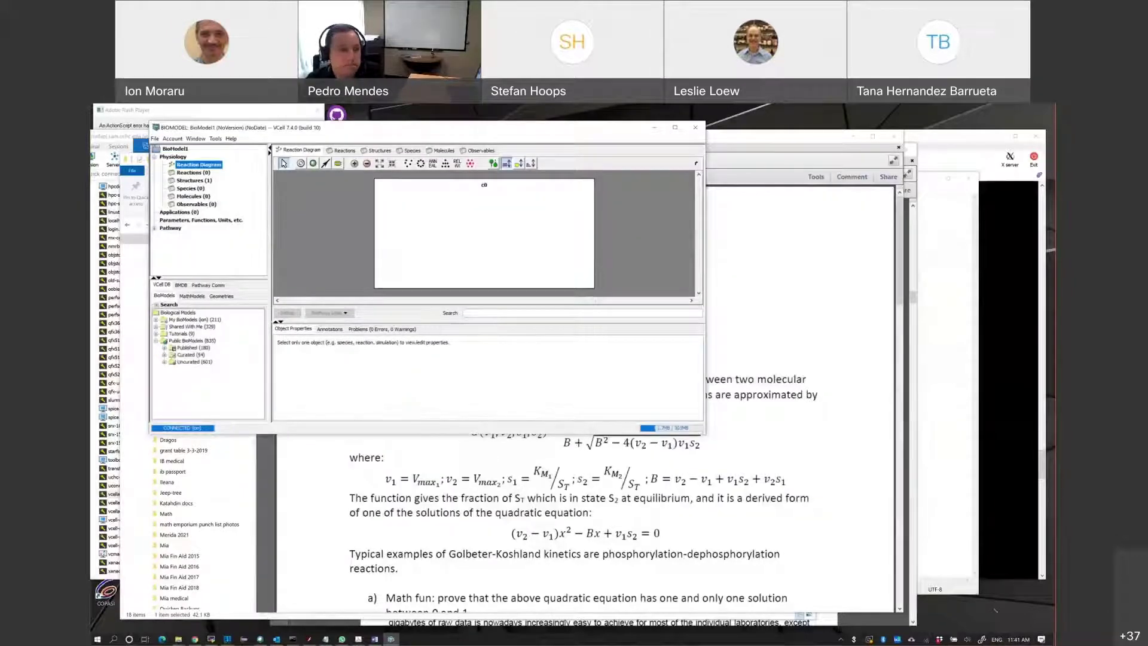
Enlarge the BioModel window and narrow its width.
double_click(689, 129)
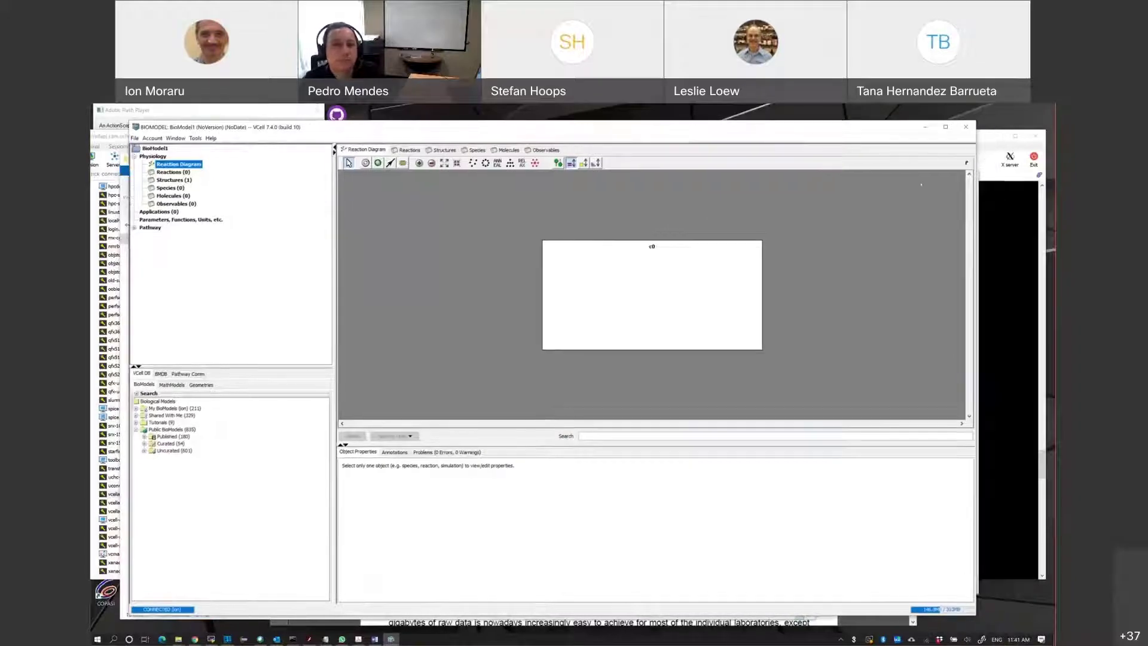
left_click_drag(672, 133, 653, 133)
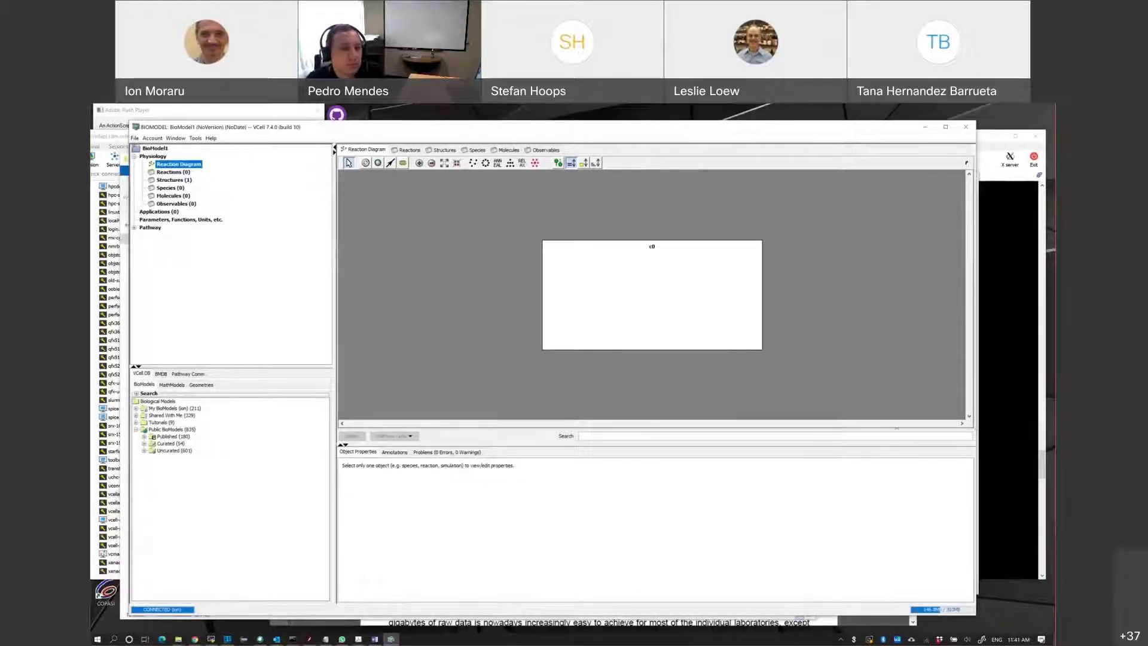
left_click_drag(975, 359, 897, 359)
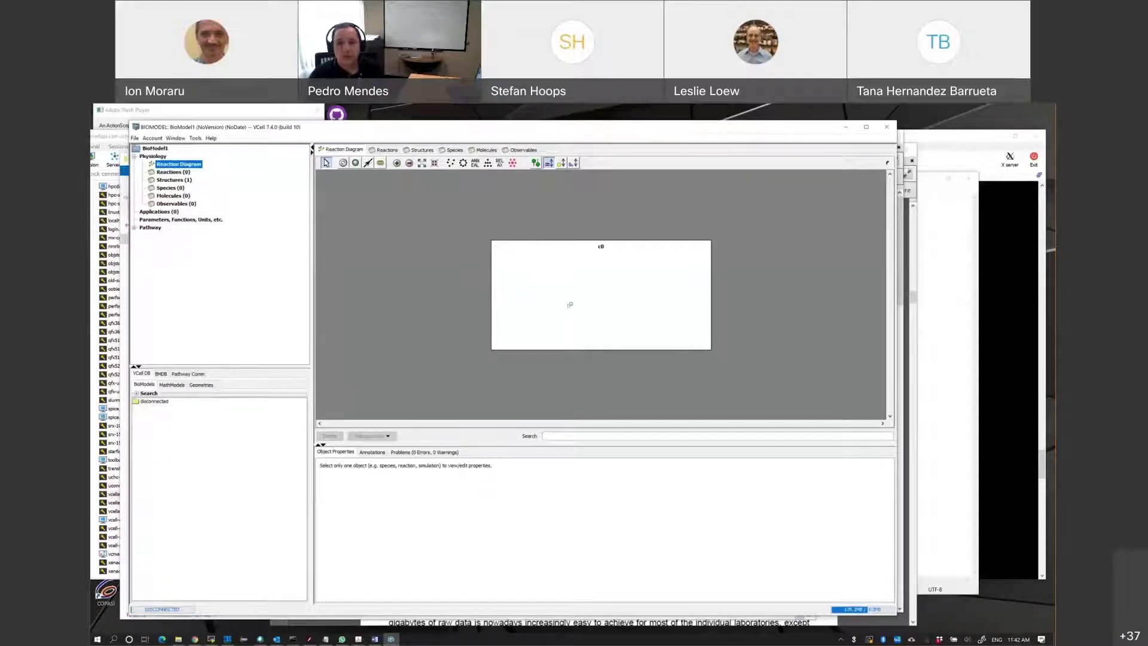
Draw a reaction between two new species inside compartment c0 of the reaction diagram.
left_click_drag(648, 276, 570, 310)
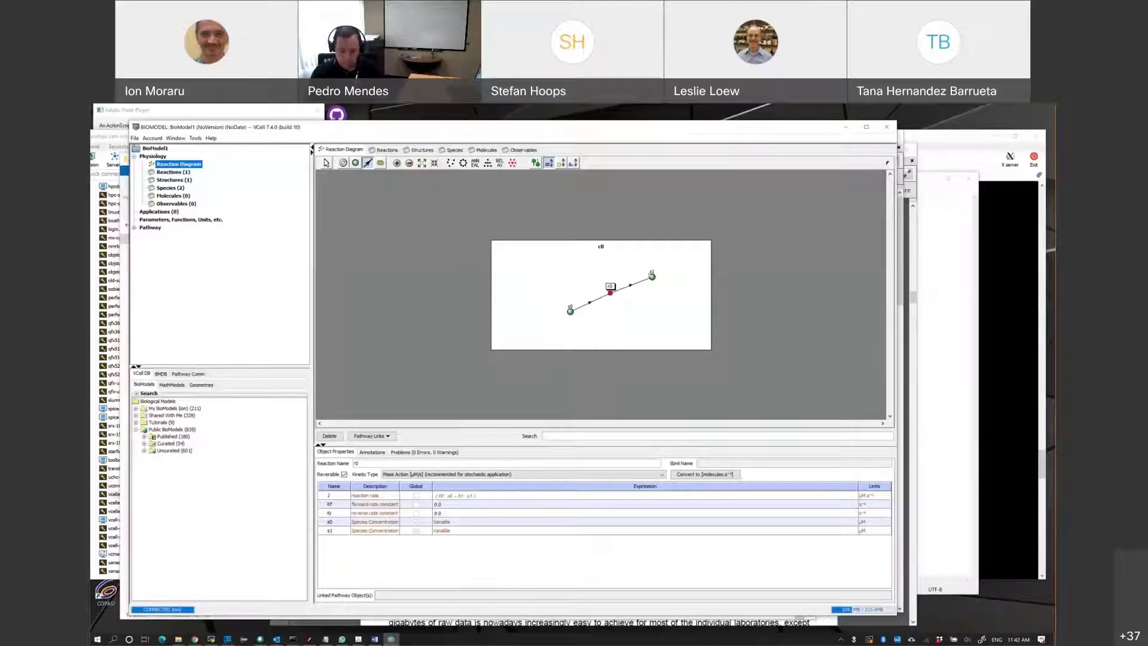
left_click(522, 296)
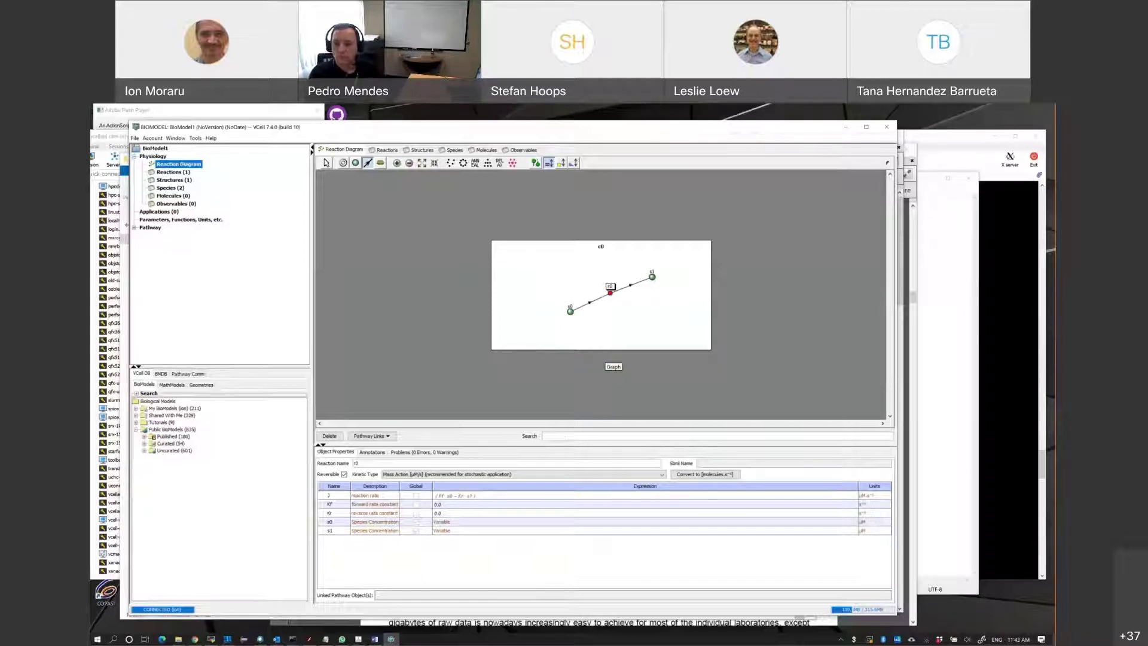
Set the mass action reaction's forward rate constant to 5 and its reverse rate constant to 10.
left_click(509, 498)
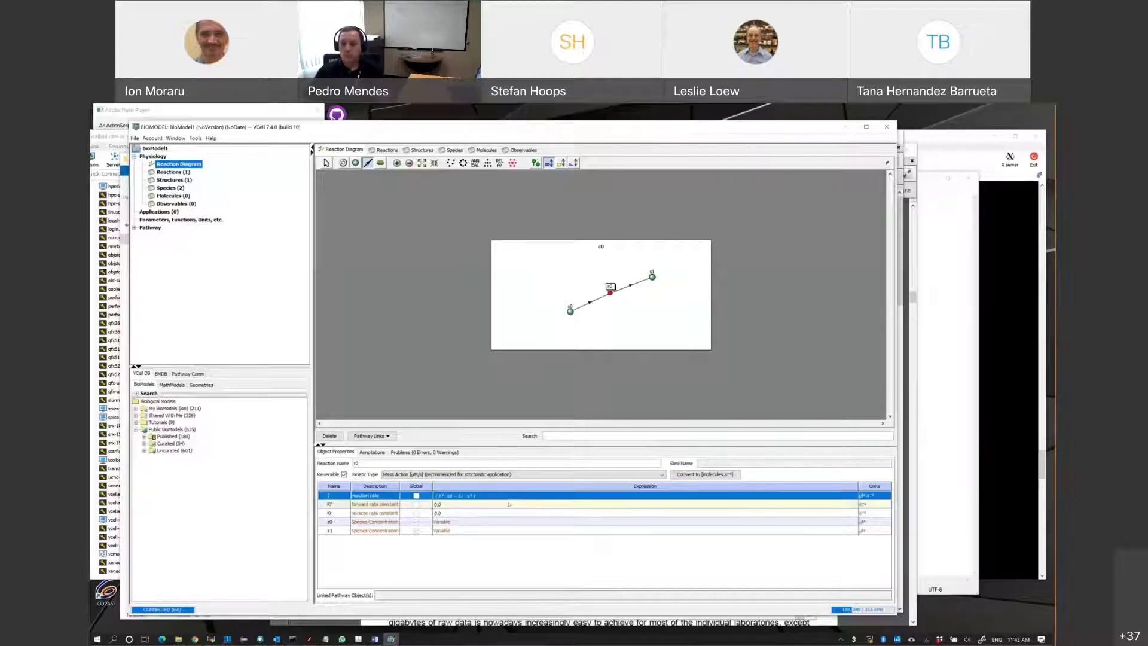
double_click(507, 502)
double_click(507, 501)
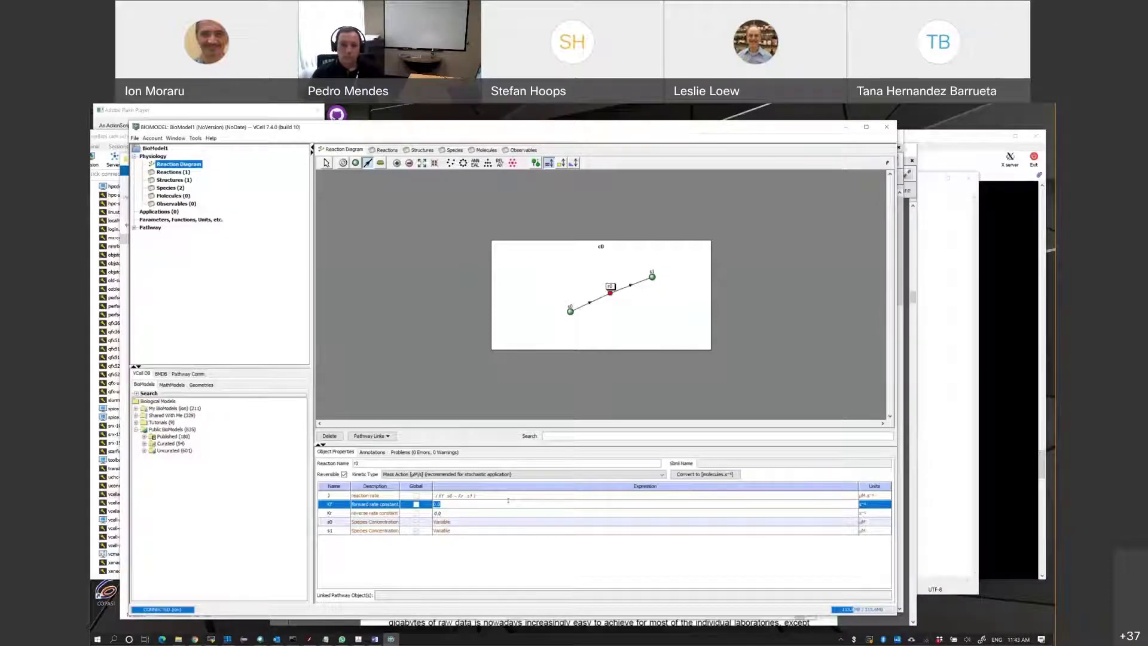
type("5")
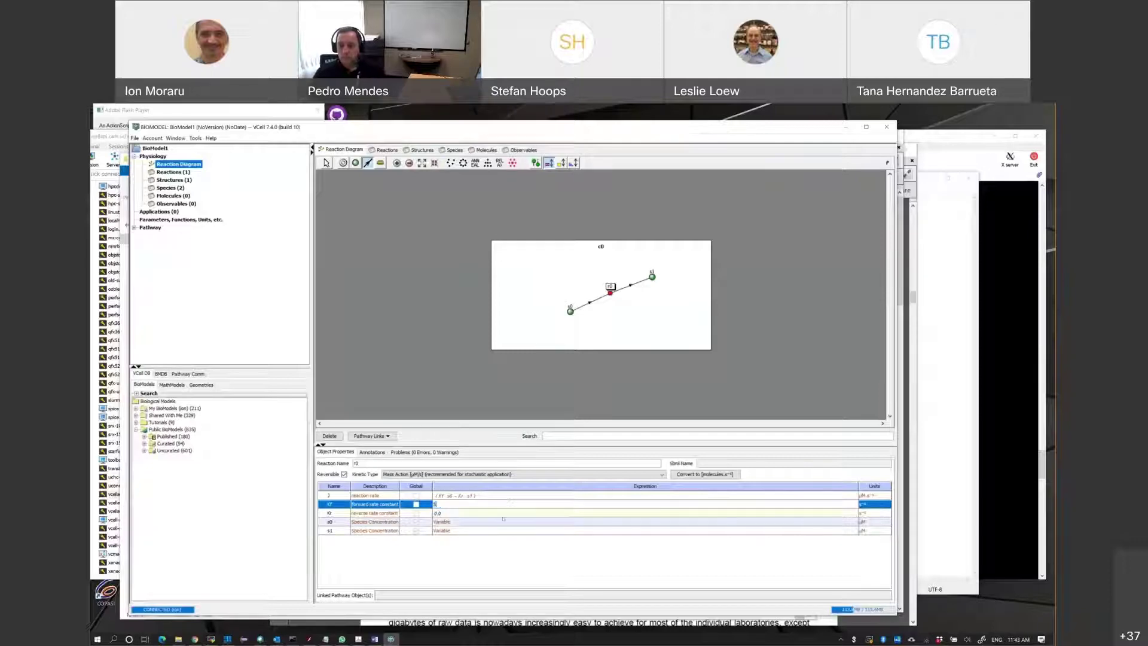
left_click(494, 514)
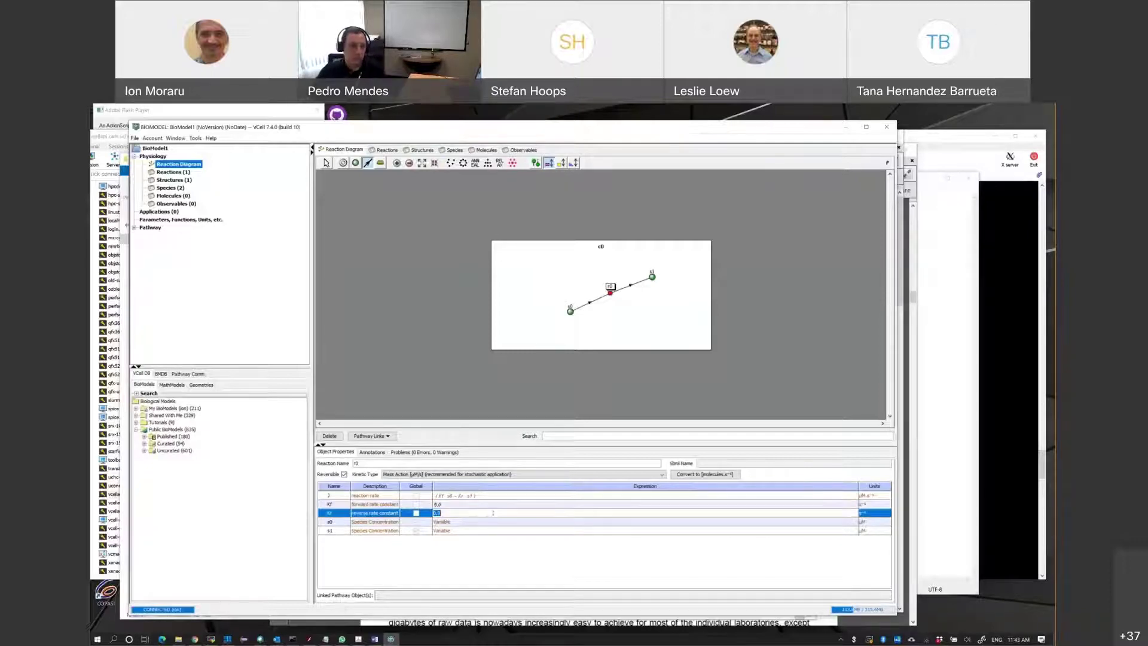
type("10")
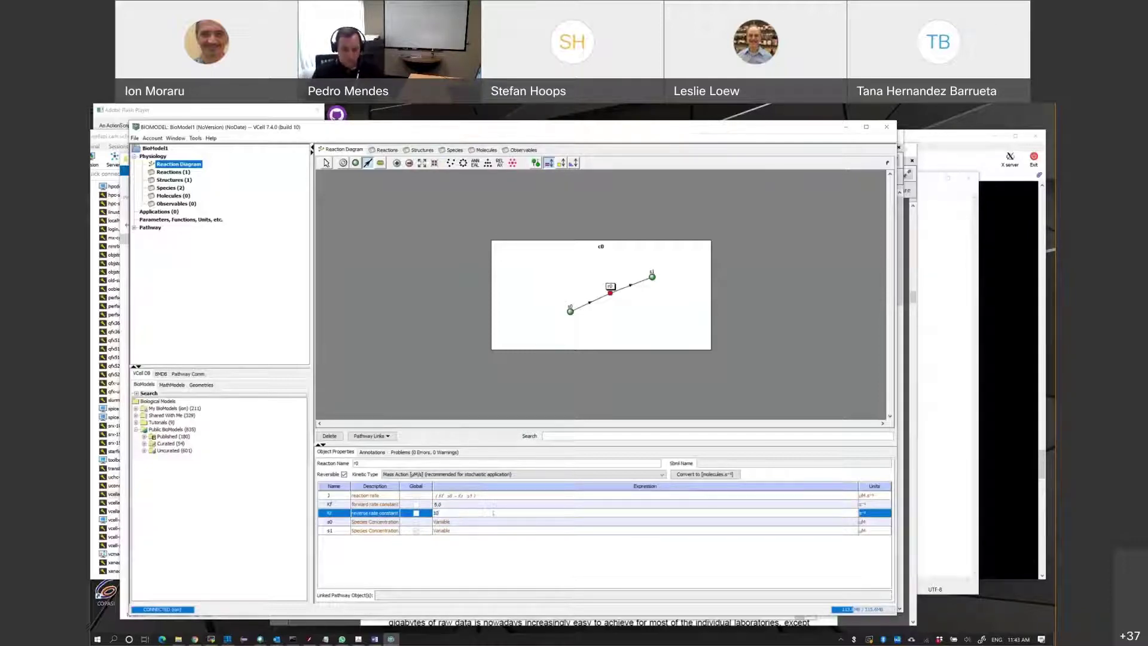
key("Return")
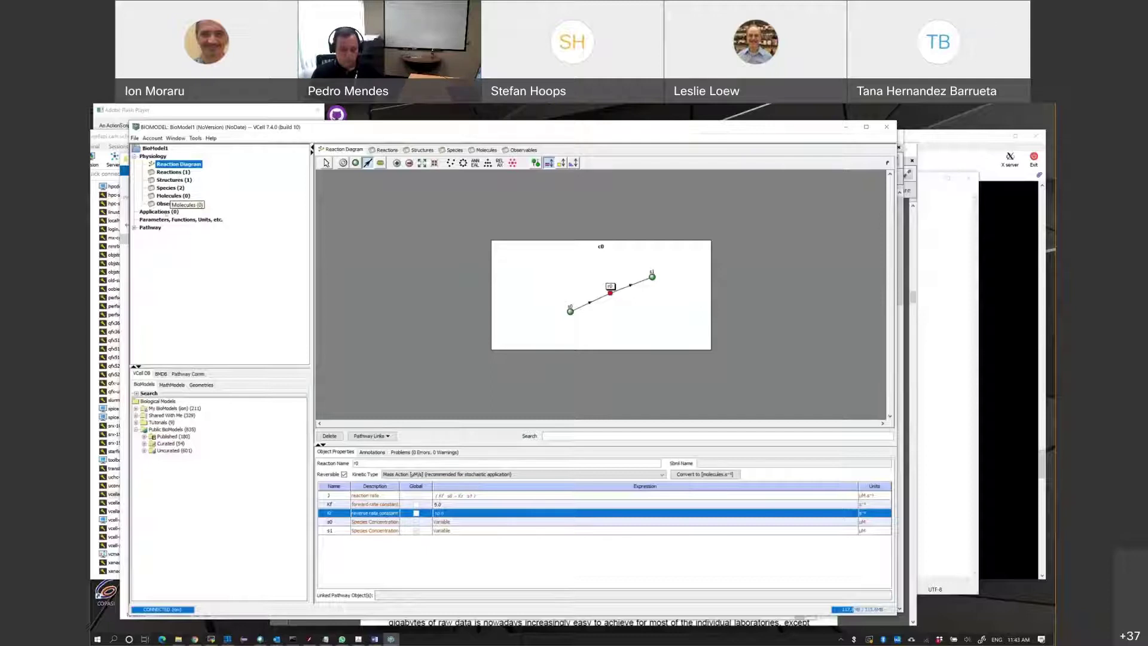
Create a new deterministic application for the model.
left_click(167, 213)
right_click(165, 213)
mouse_move(201, 219)
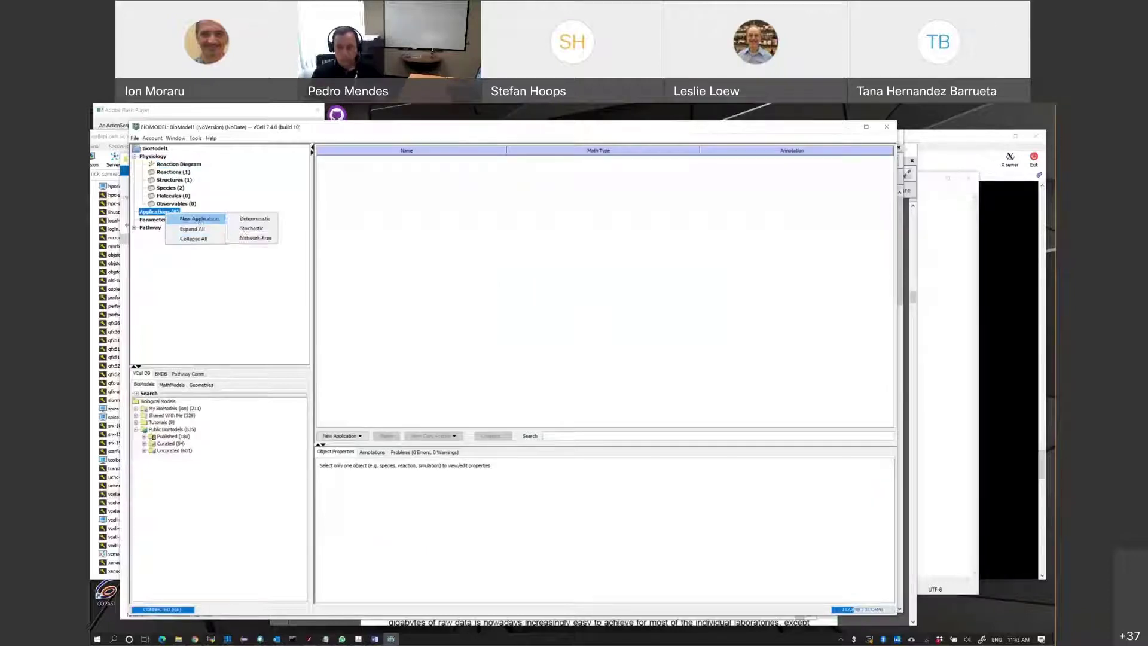
left_click(255, 219)
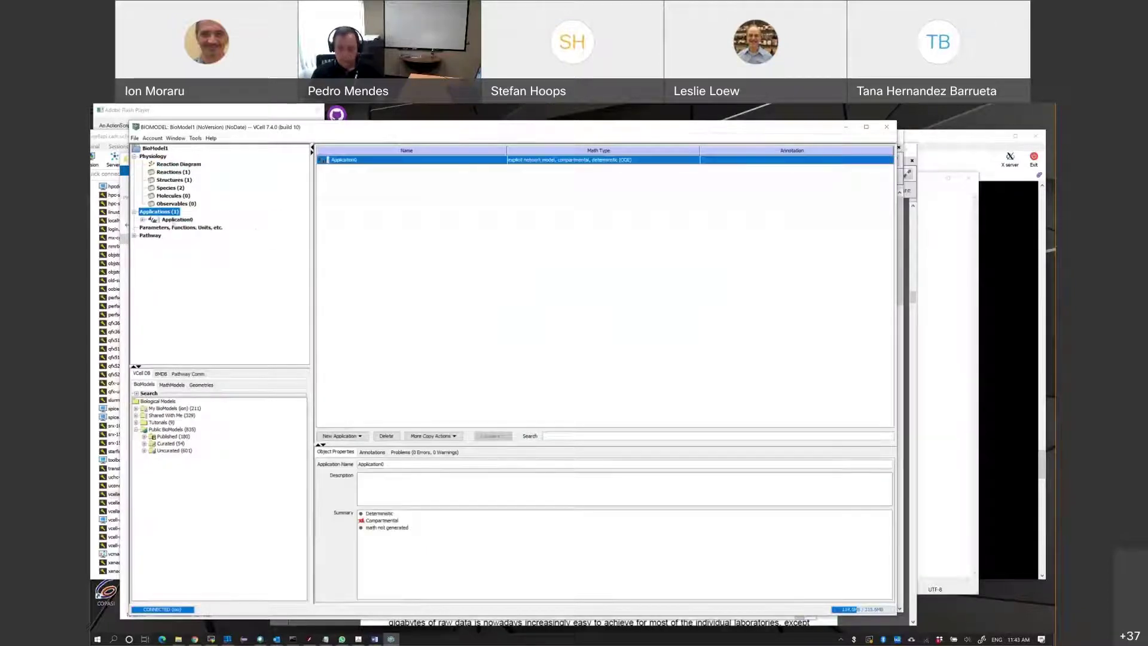
Add a simulation to the new application and set its end time to 10.
left_click(177, 219)
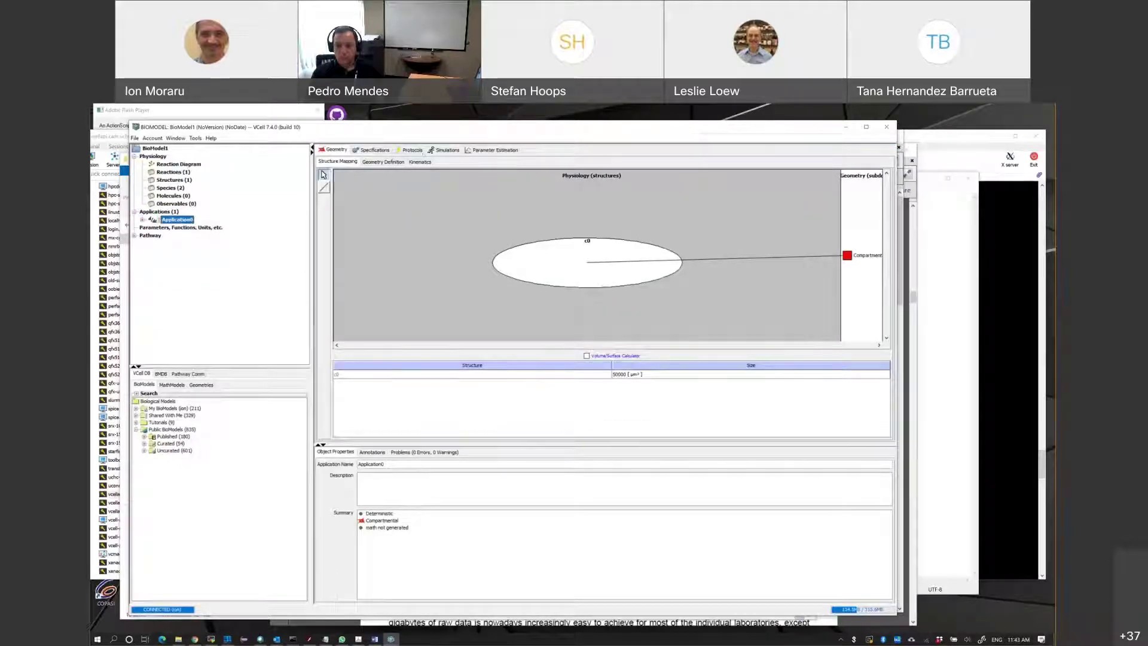
left_click(445, 150)
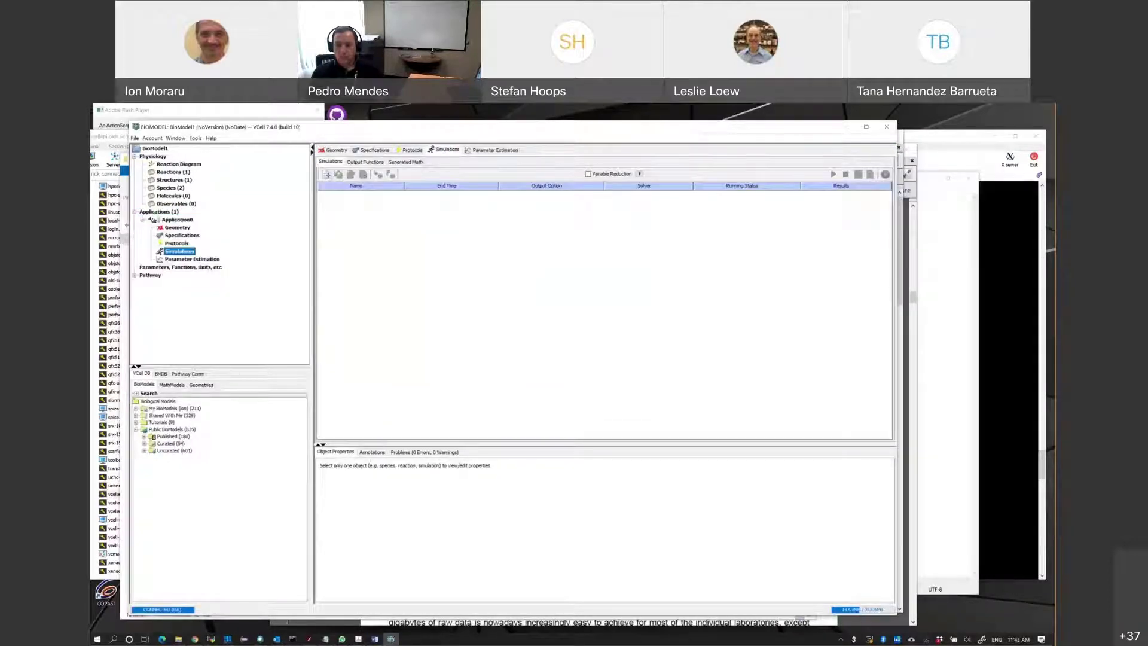
left_click(326, 174)
double_click(441, 196)
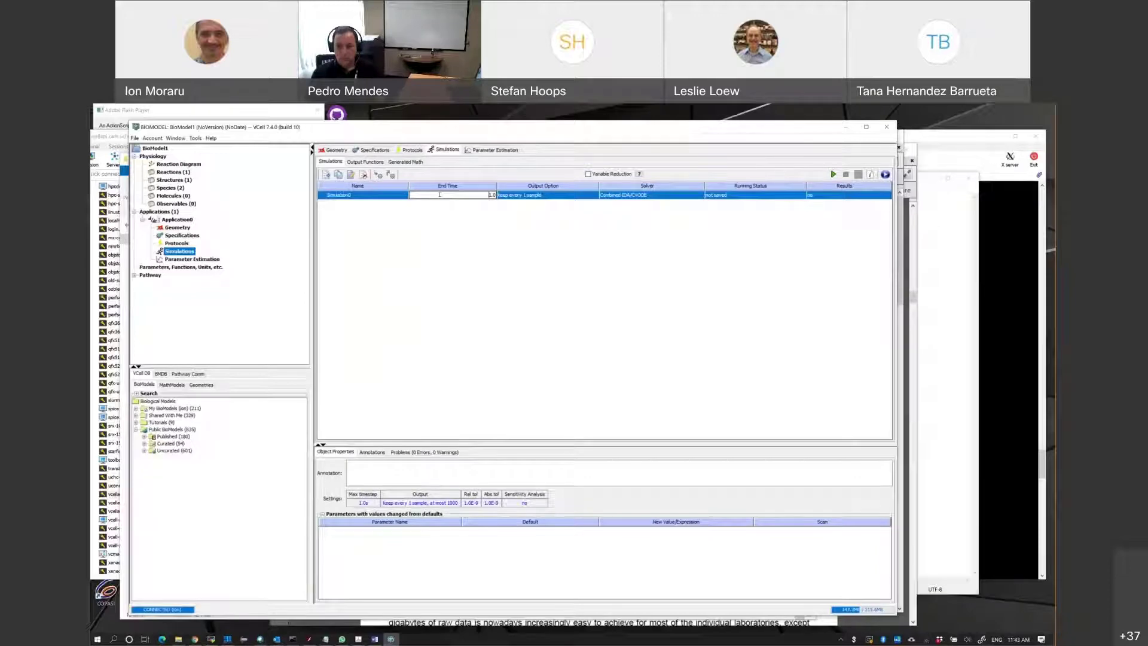
type("10")
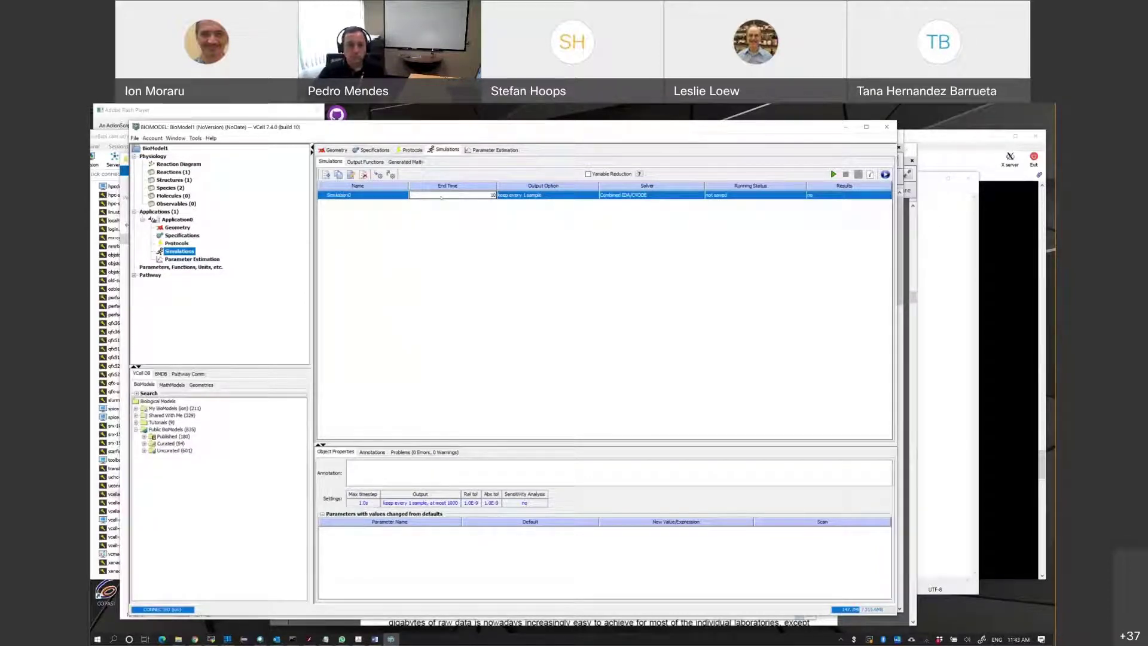
key("Return")
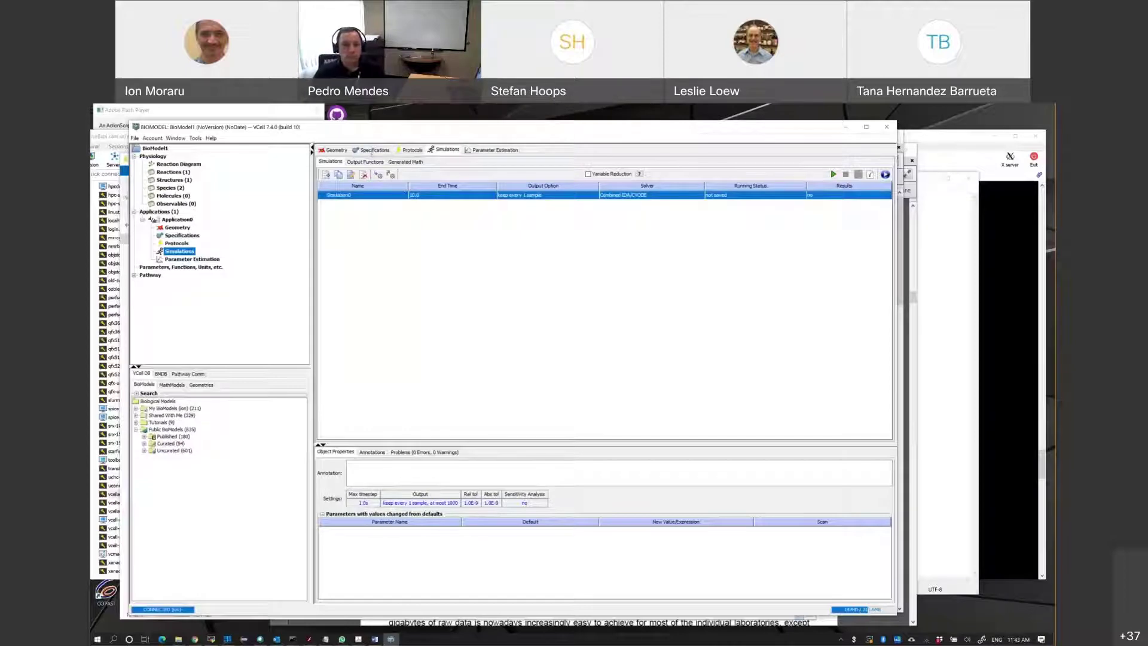
Set the initial concentration of species s0 to 7 µM in the application's species specifications.
left_click(373, 150)
left_click(425, 182)
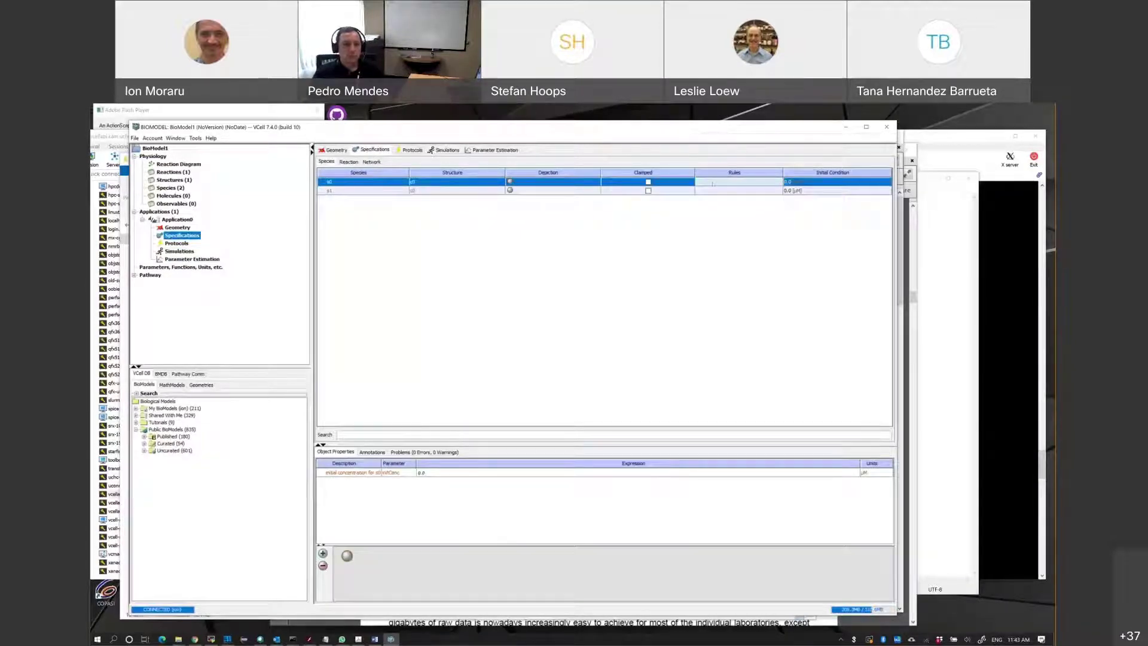
double_click(811, 183)
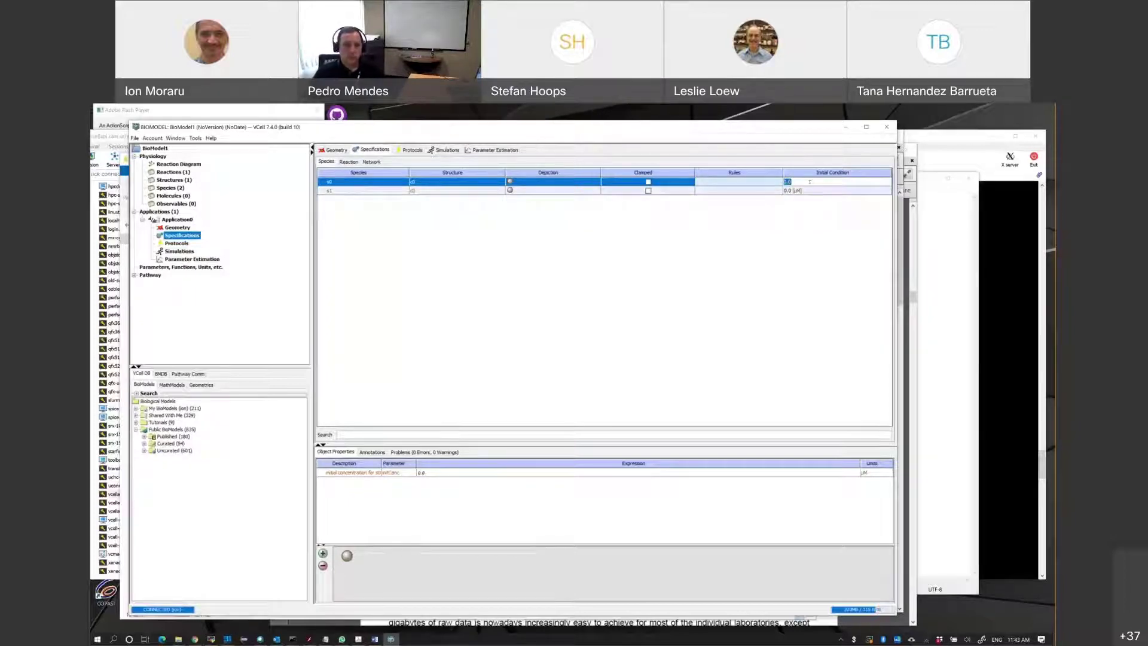
type("10")
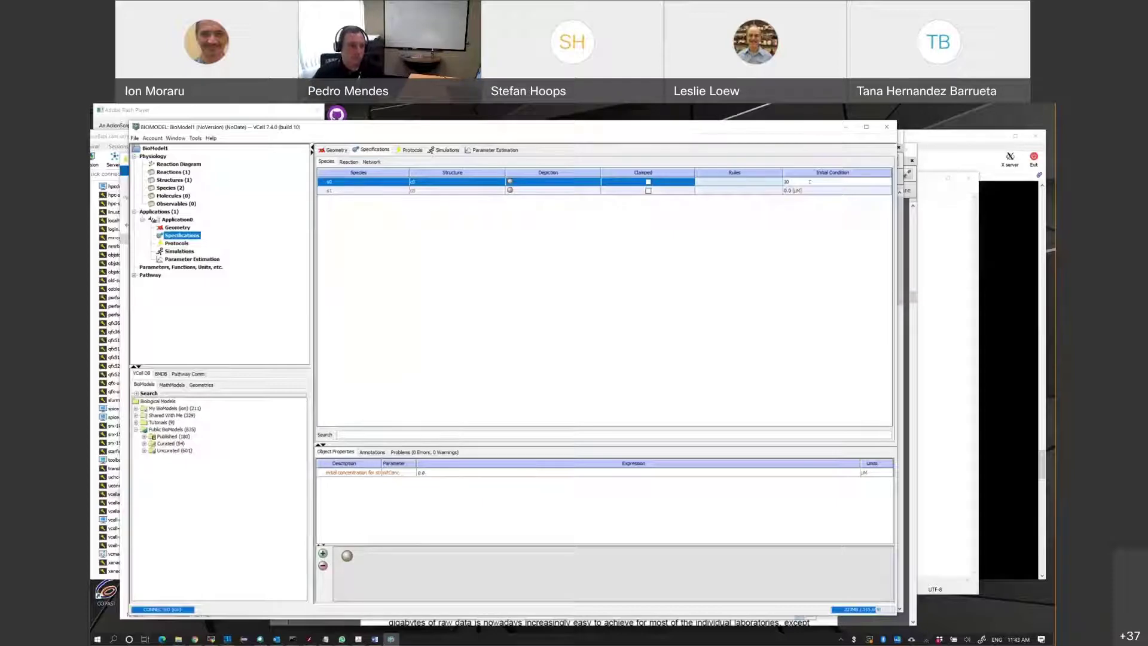
key("BackSpace")
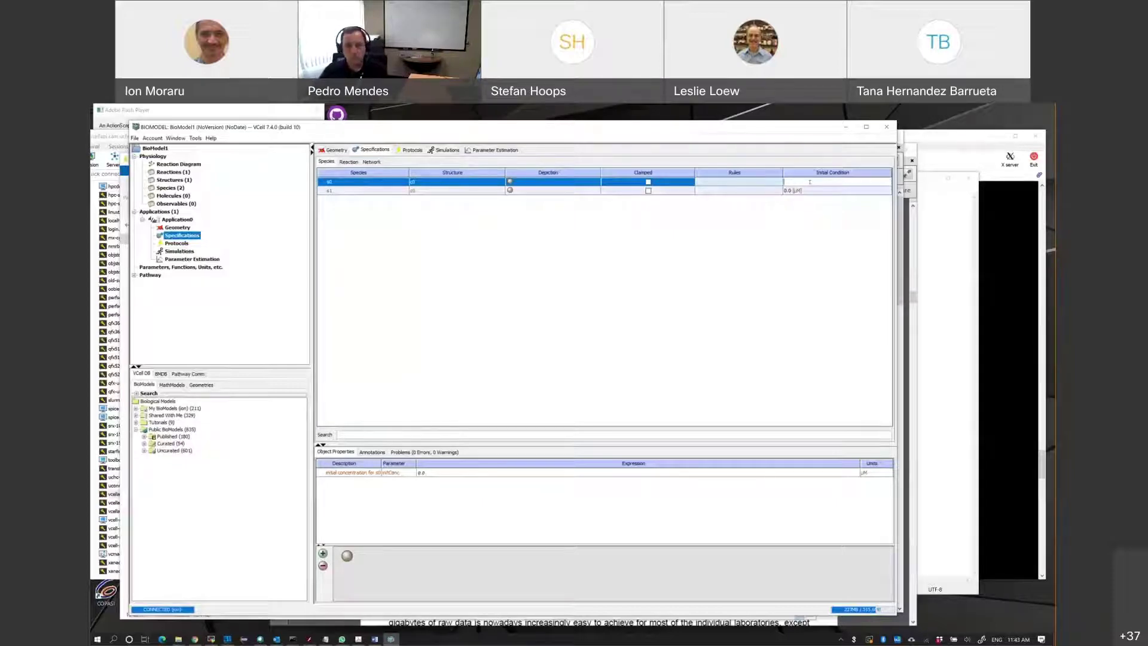
key("Return")
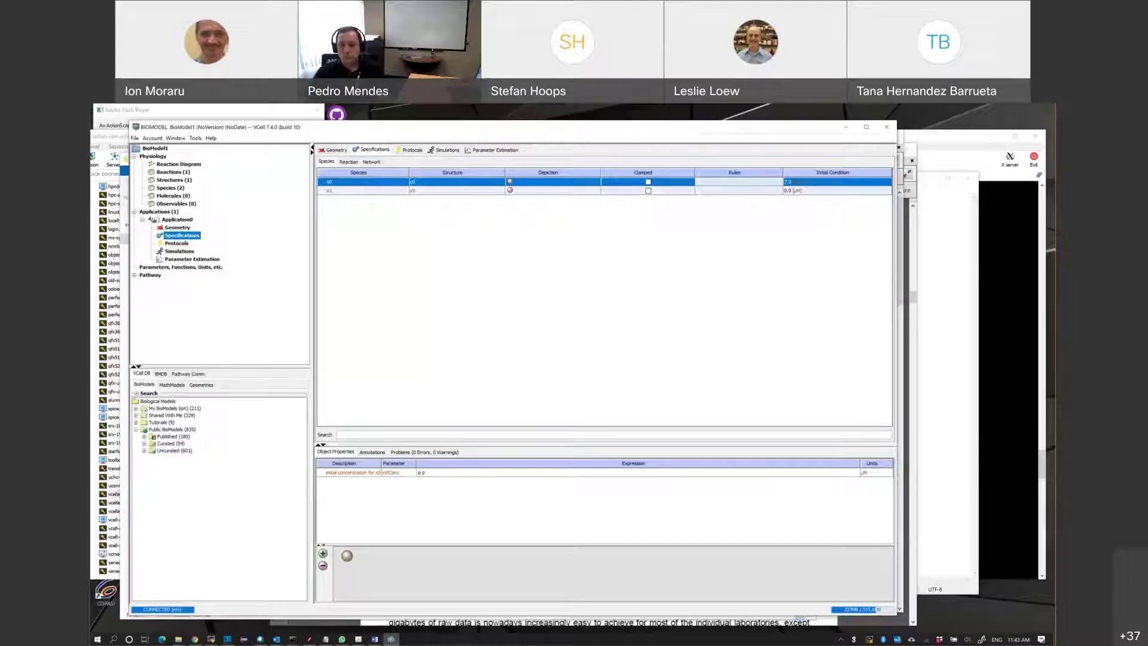
Run the simulation locally and plot species s0 and s1 together in its results.
left_click(180, 251)
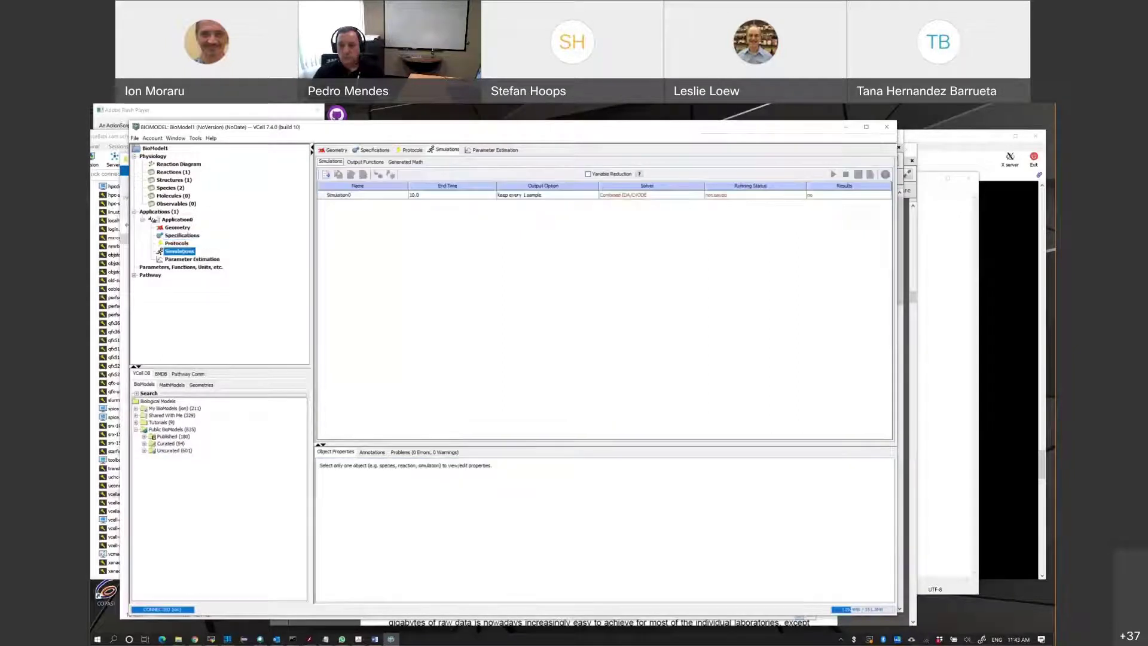
left_click(392, 195)
left_click(885, 174)
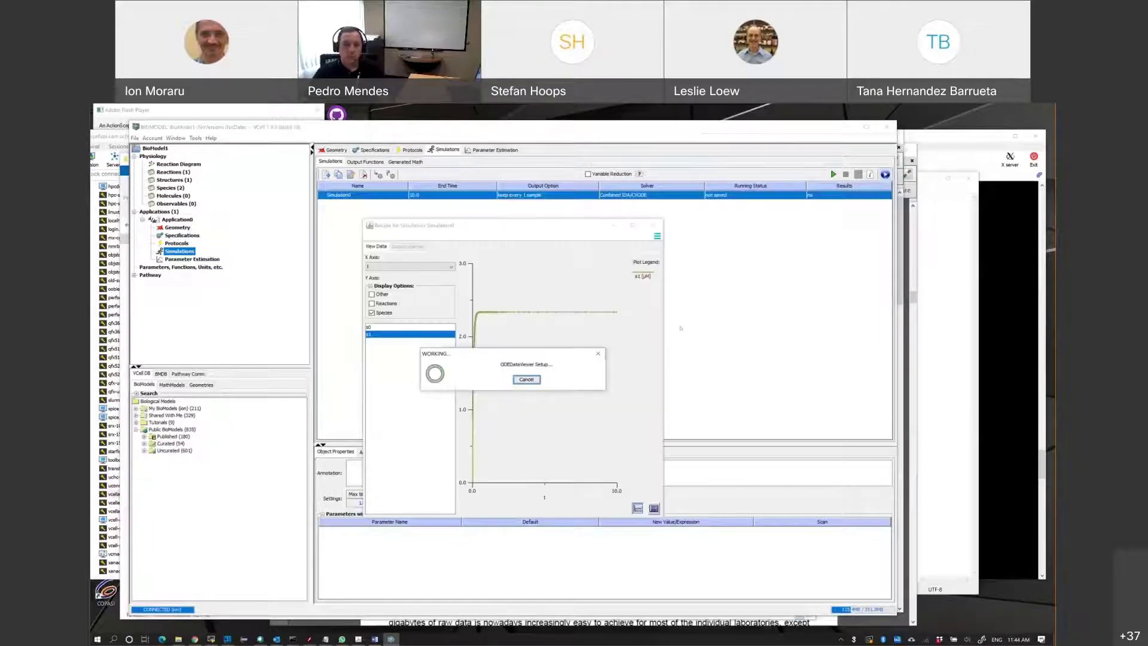
left_click(844, 132)
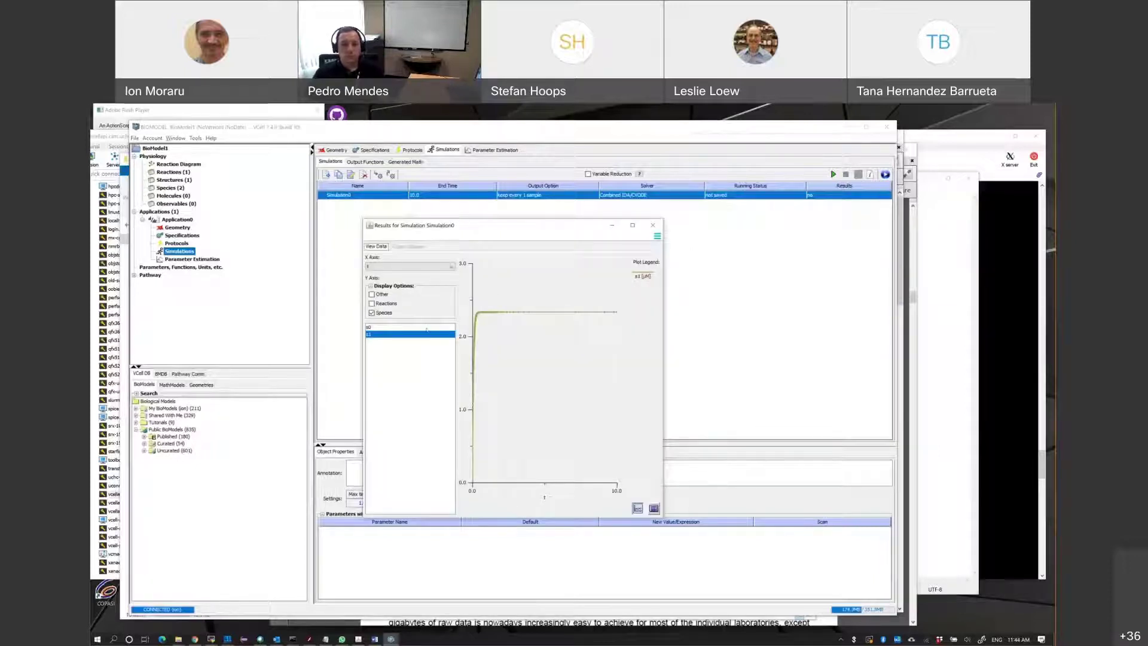
left_click(428, 327)
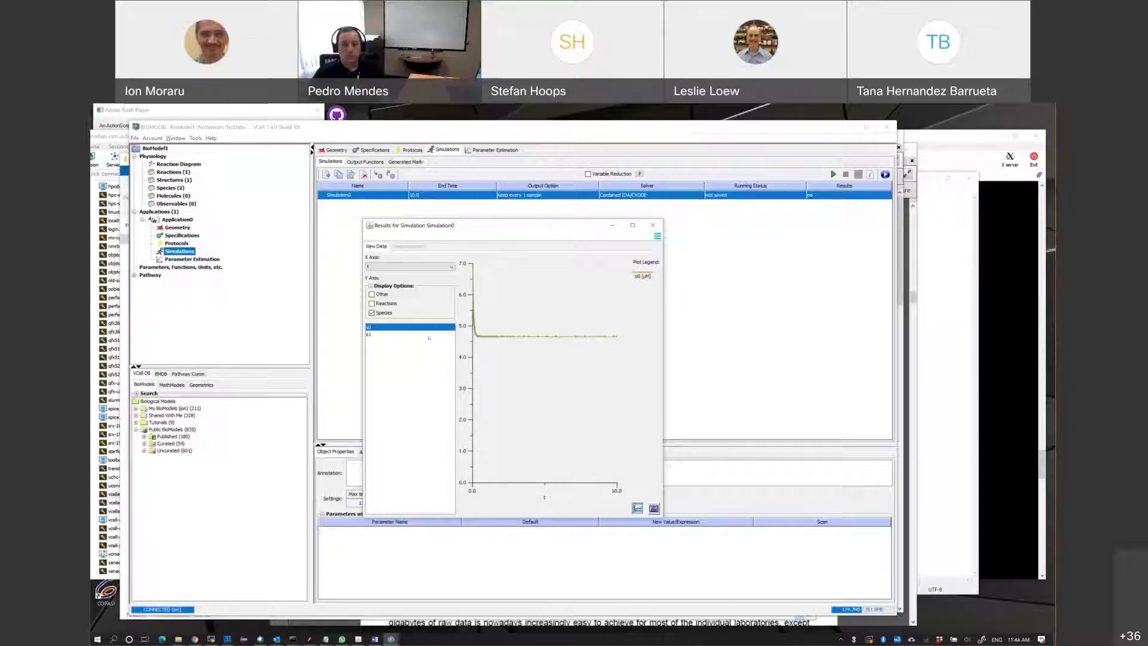
left_click(428, 335, "ctrl")
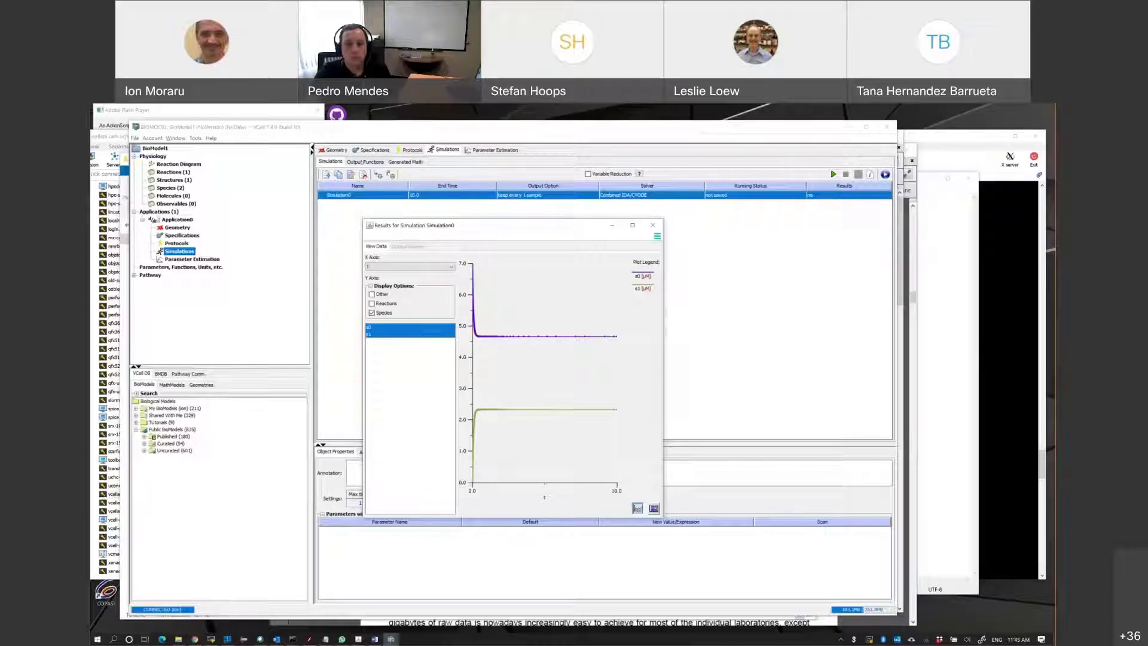
Add an output function named stot with the expression s0+s1 to the application's simulations.
left_click(365, 161)
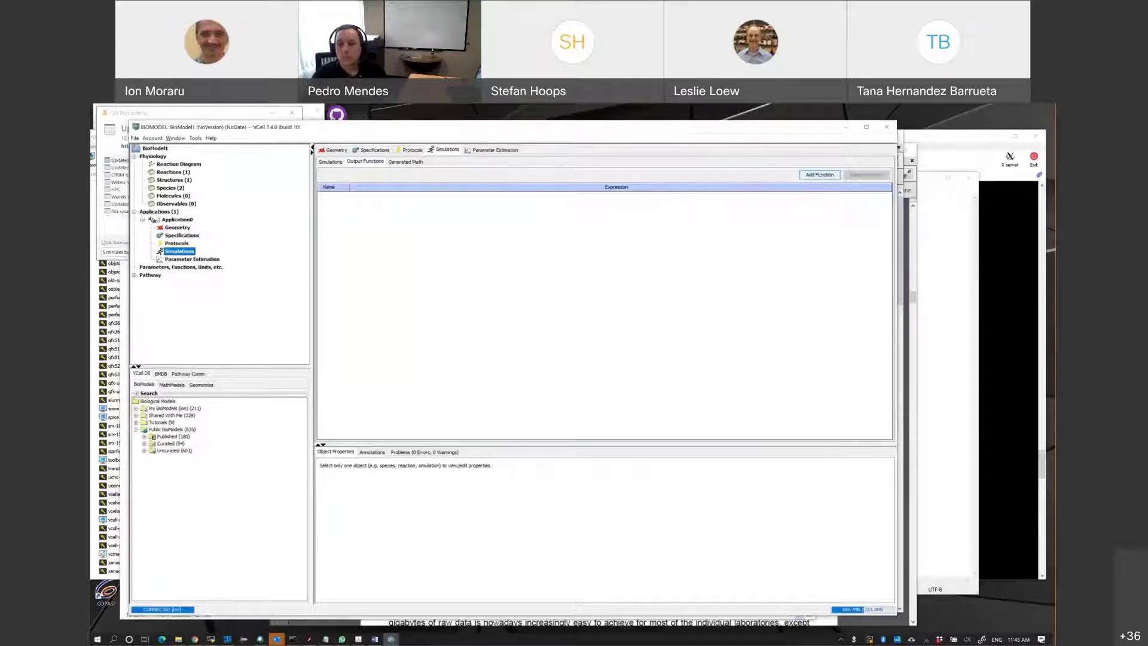
left_click(821, 175)
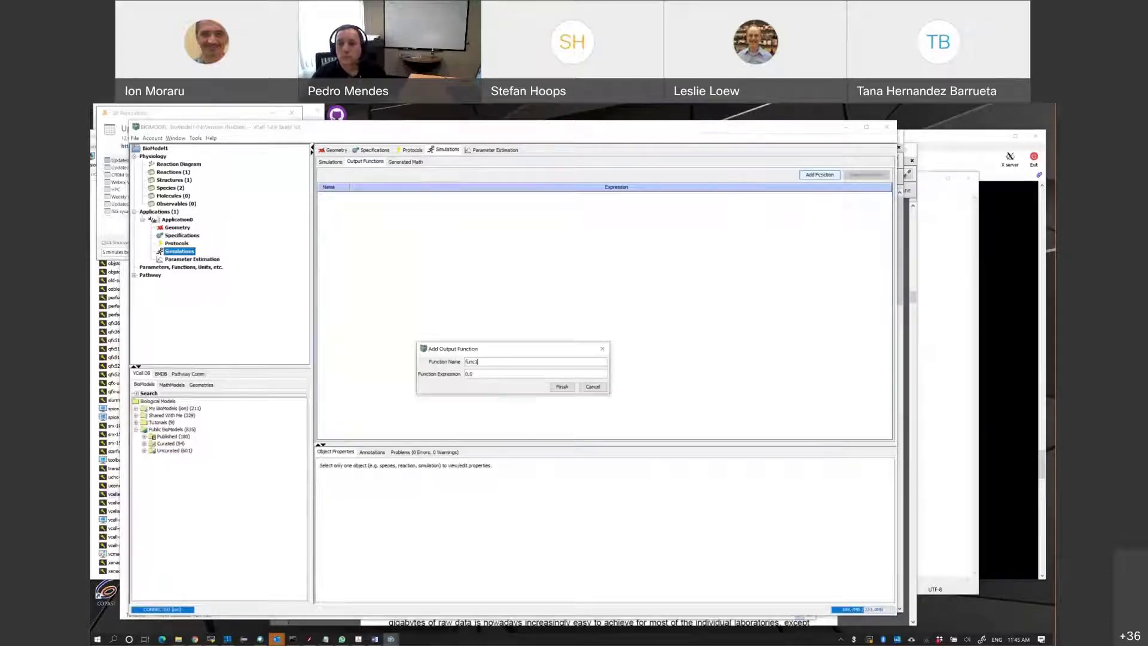
double_click(546, 363)
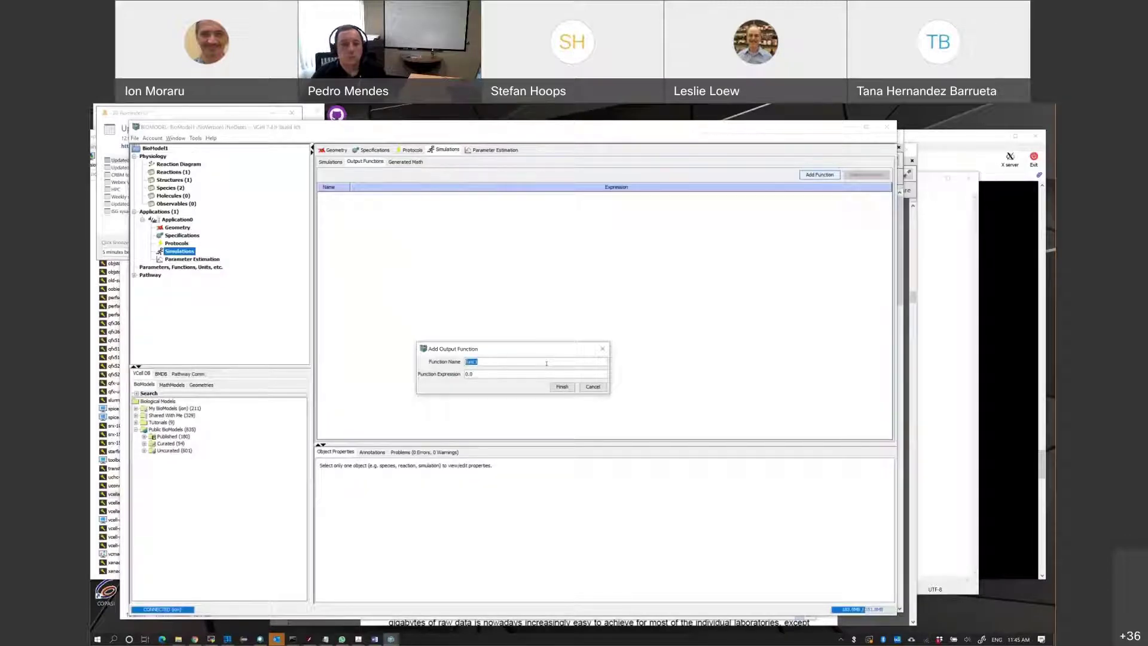
type("stol")
double_click(522, 372)
type("s0")
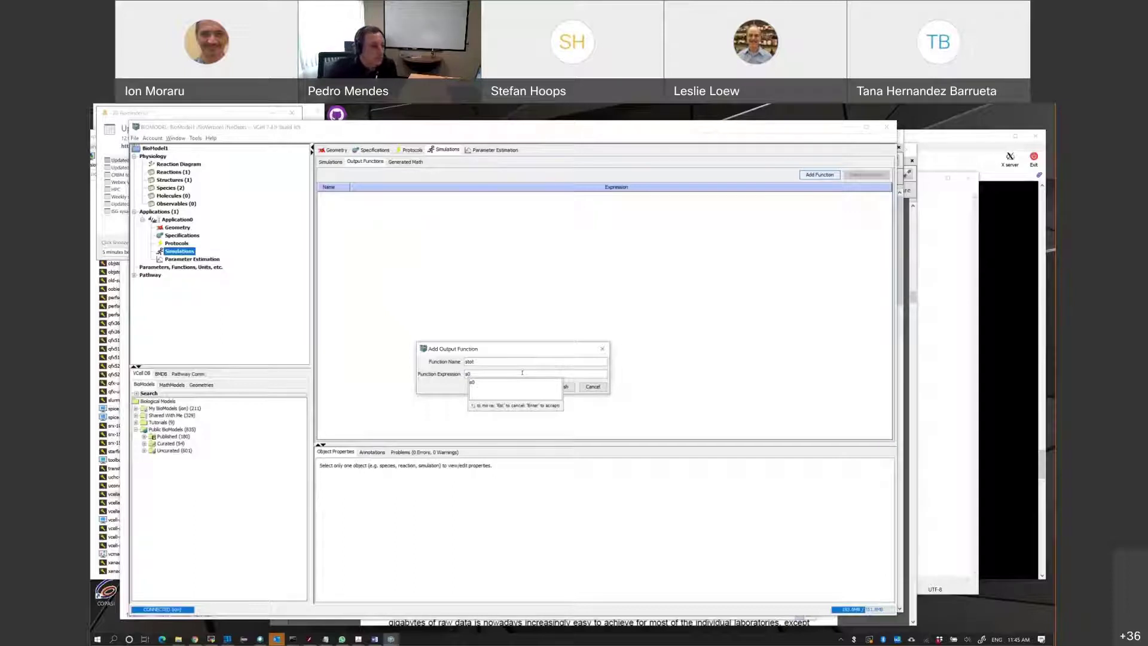
type("+s")
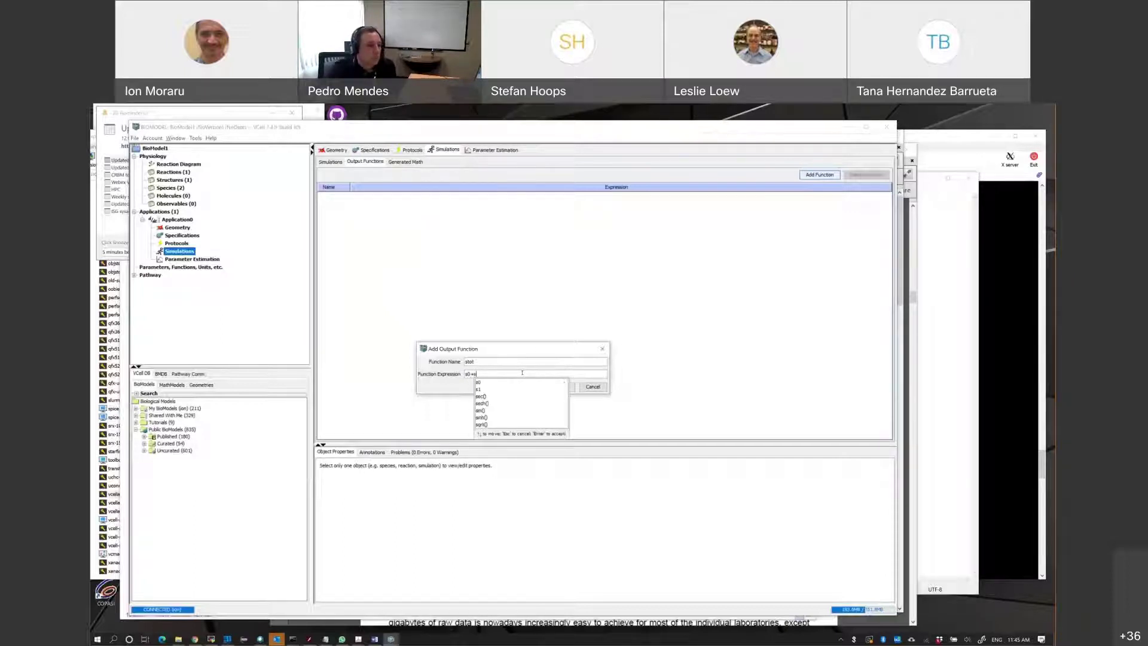
type("1")
key("Return")
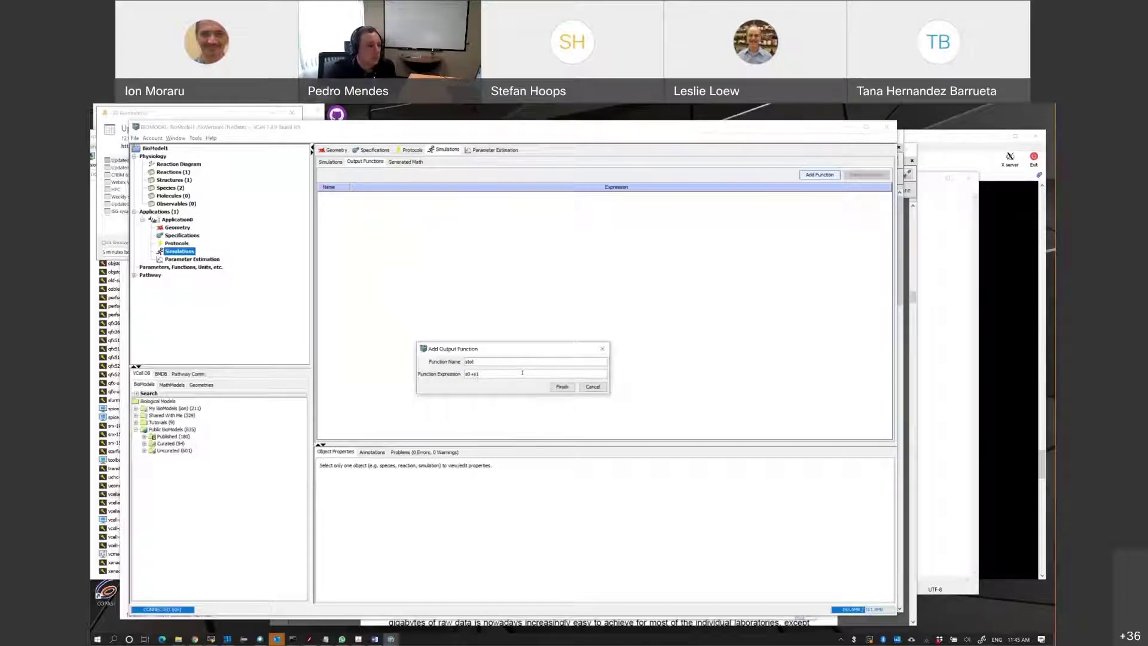
left_click(559, 386)
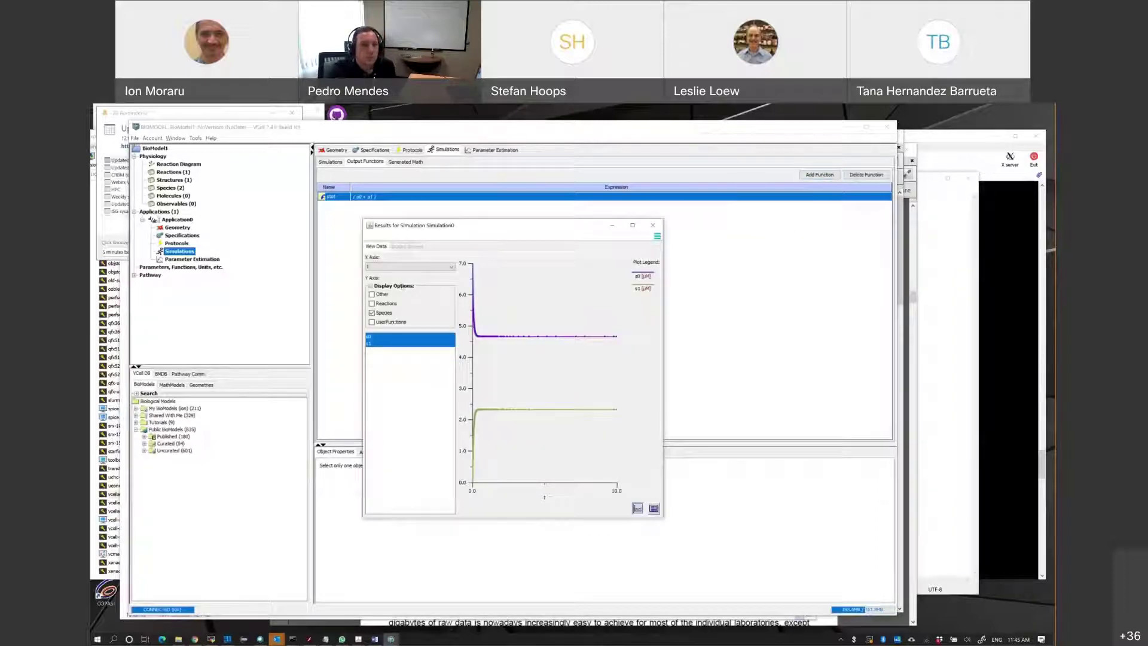
Plot the user function stot together with species s0 and s1 in the simulation results and inspect points along the curves.
left_click(394, 321)
left_click(386, 342)
left_click(385, 351, "shift")
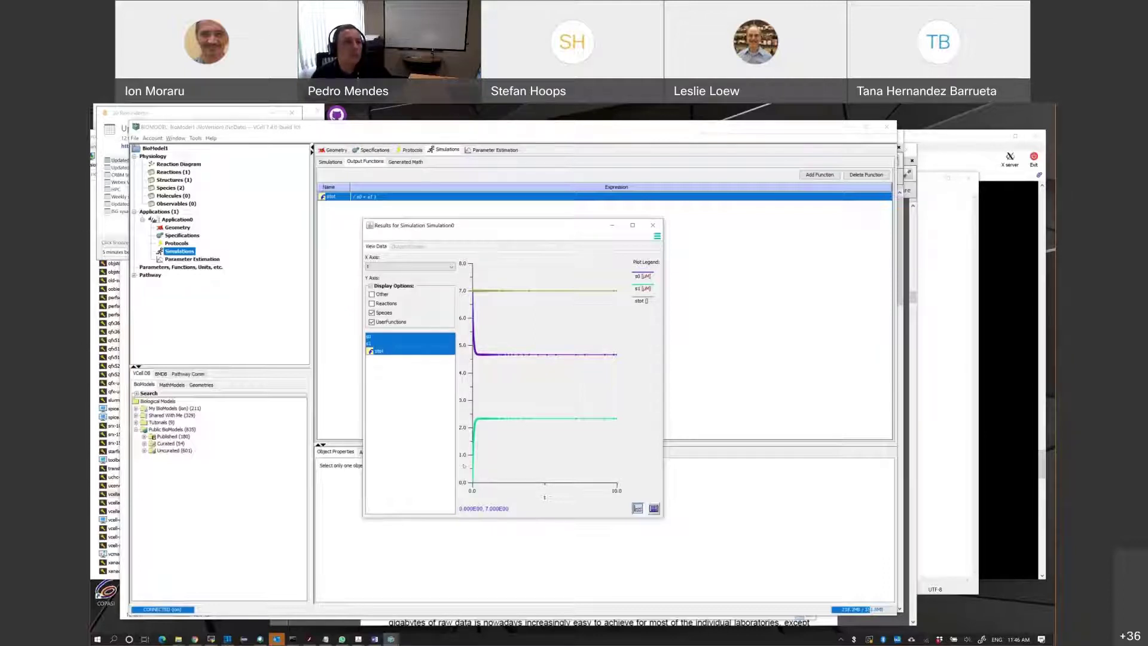
left_click(477, 356)
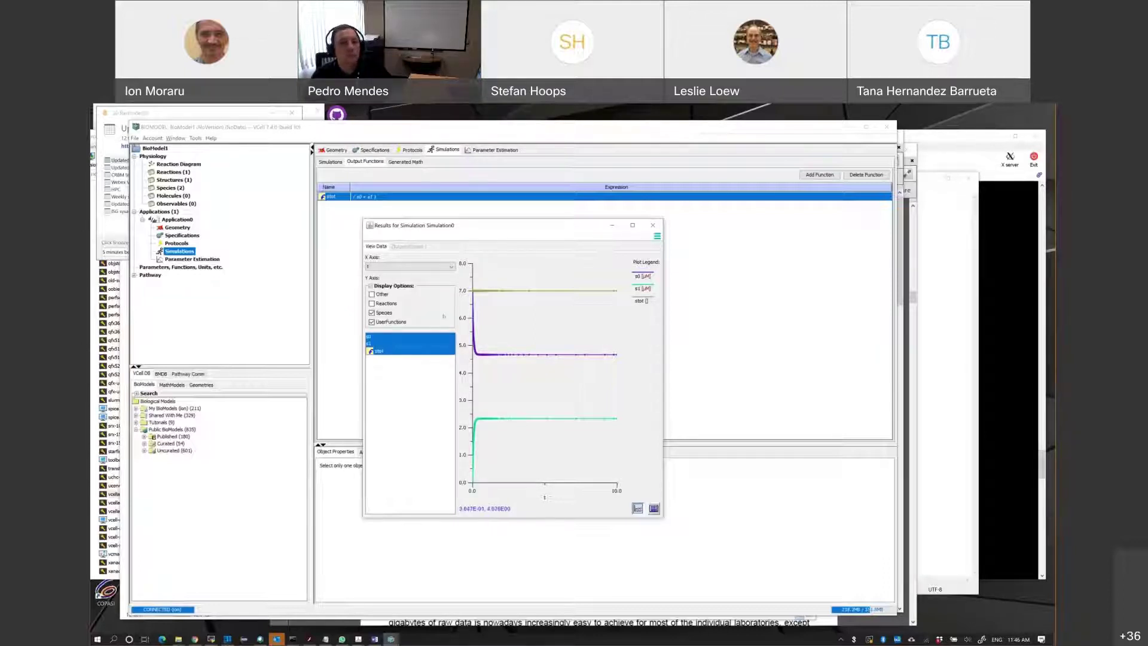
left_click(526, 354)
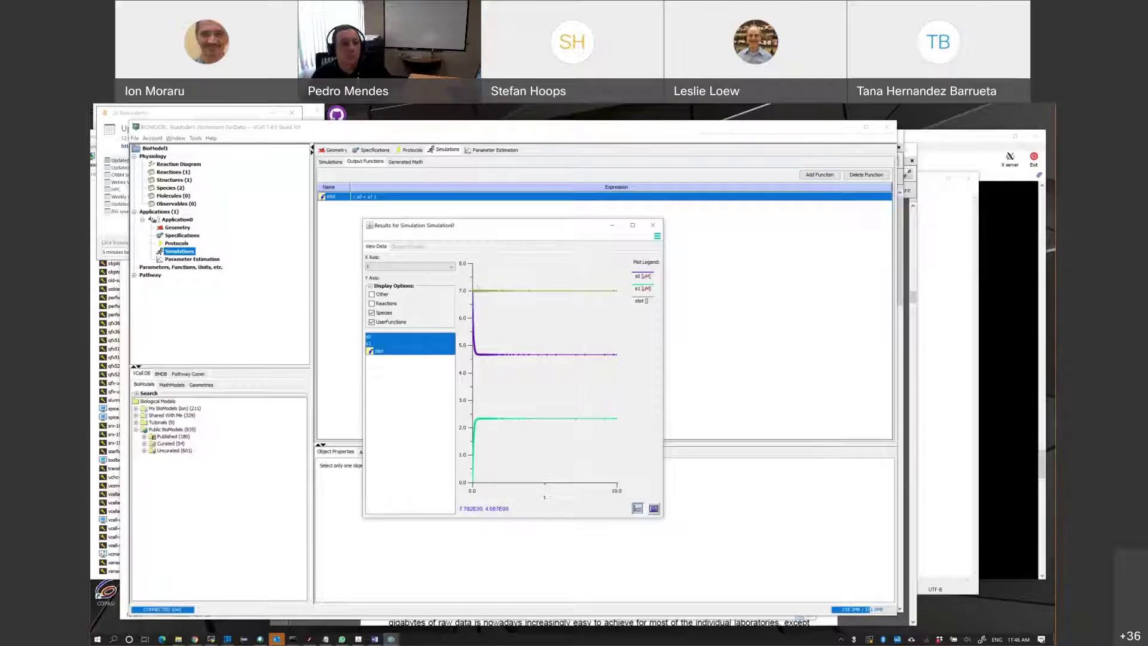
left_click(608, 291)
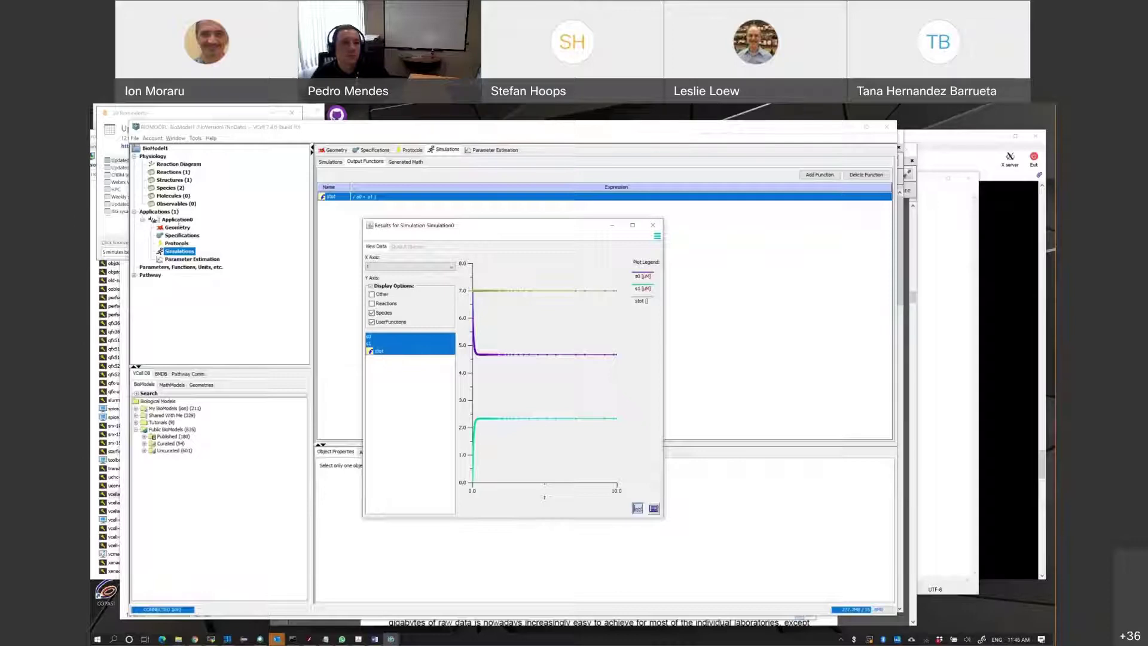
Add an event to the application's protocols that triggers at a single time of 2 s.
left_click(159, 212)
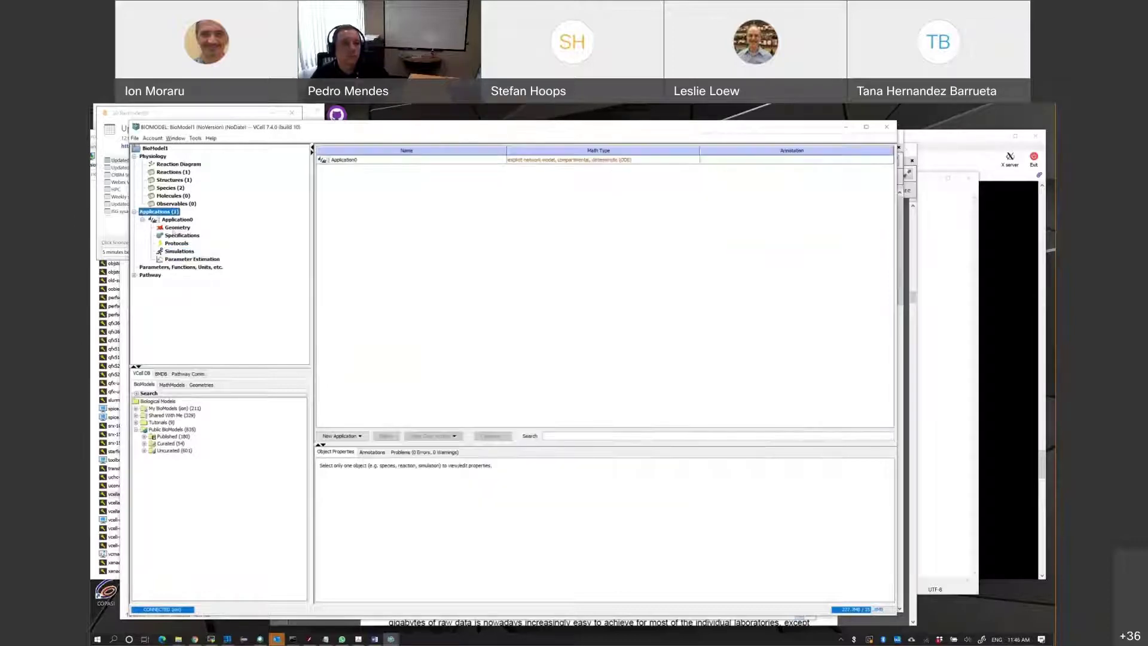
left_click(176, 243)
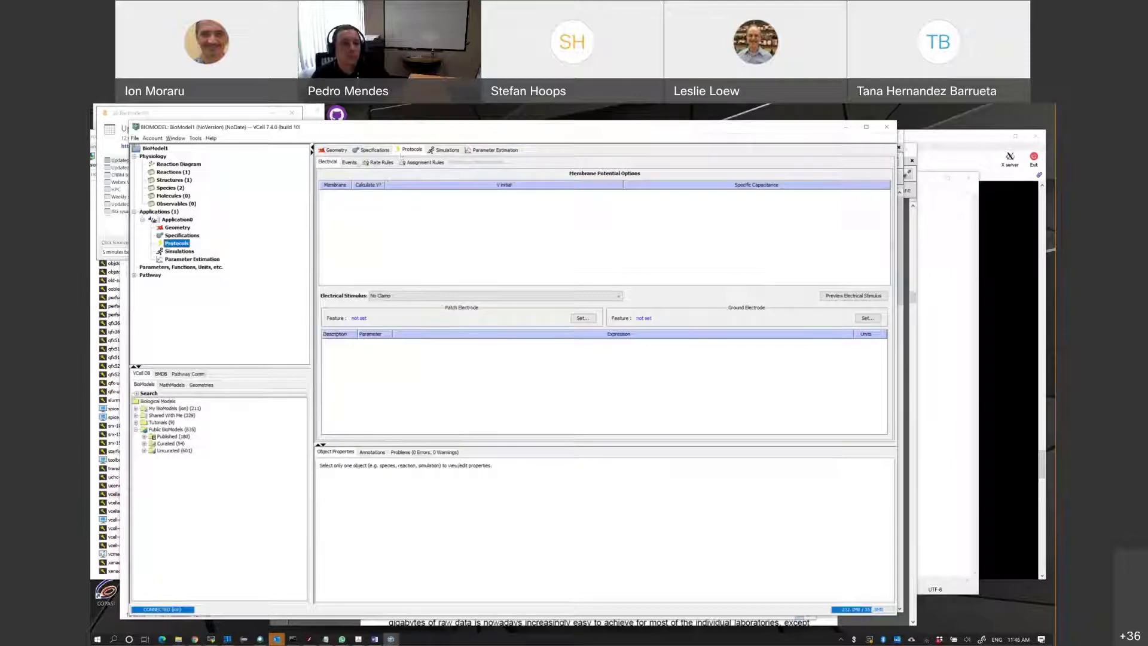
left_click(353, 163)
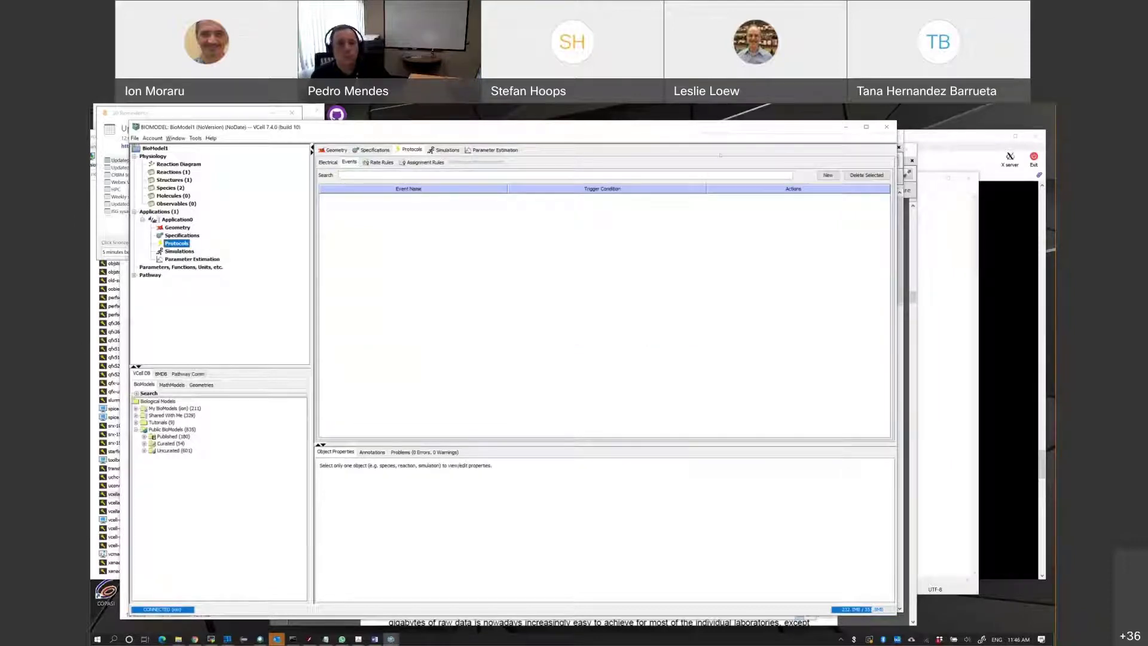
left_click(830, 176)
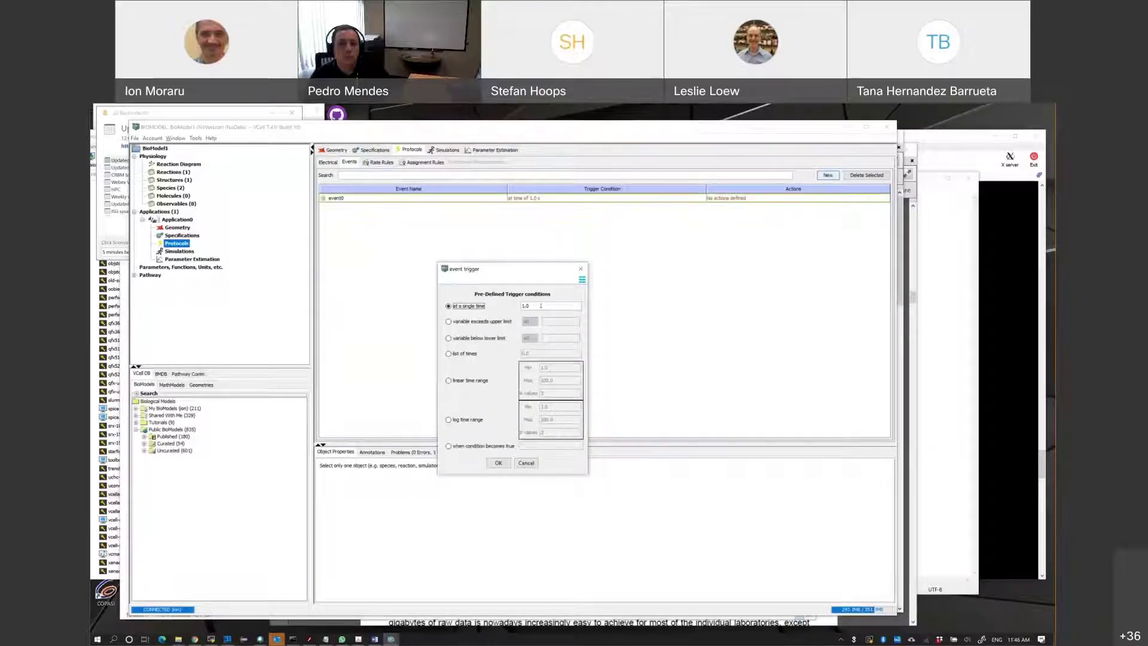
double_click(540, 306)
type("2")
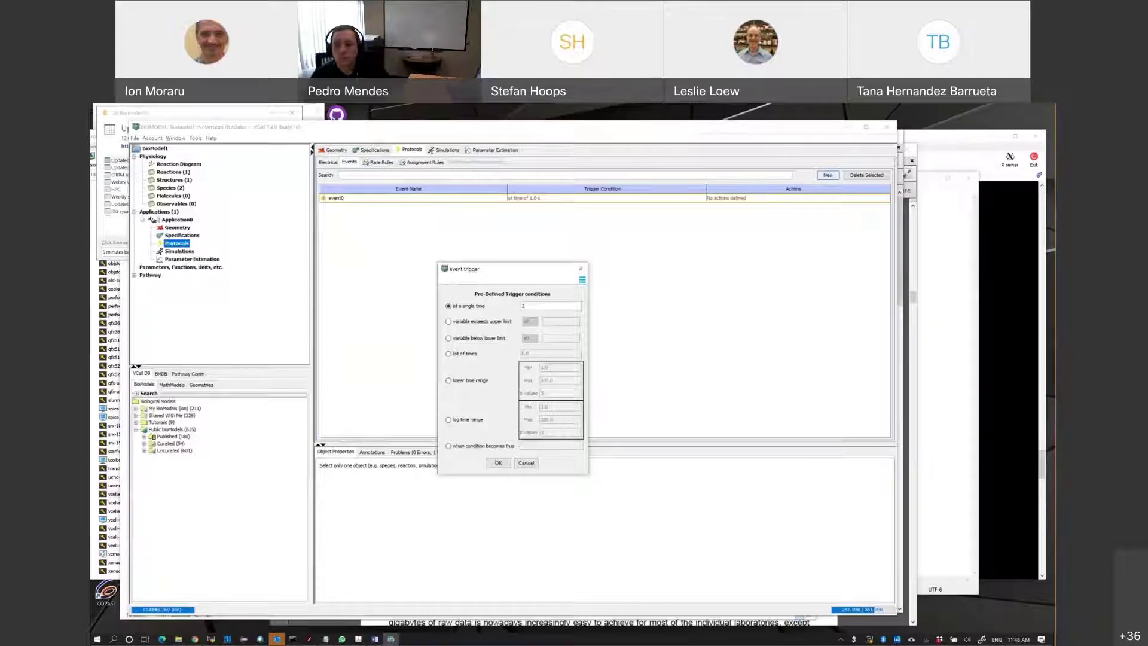
left_click(497, 463)
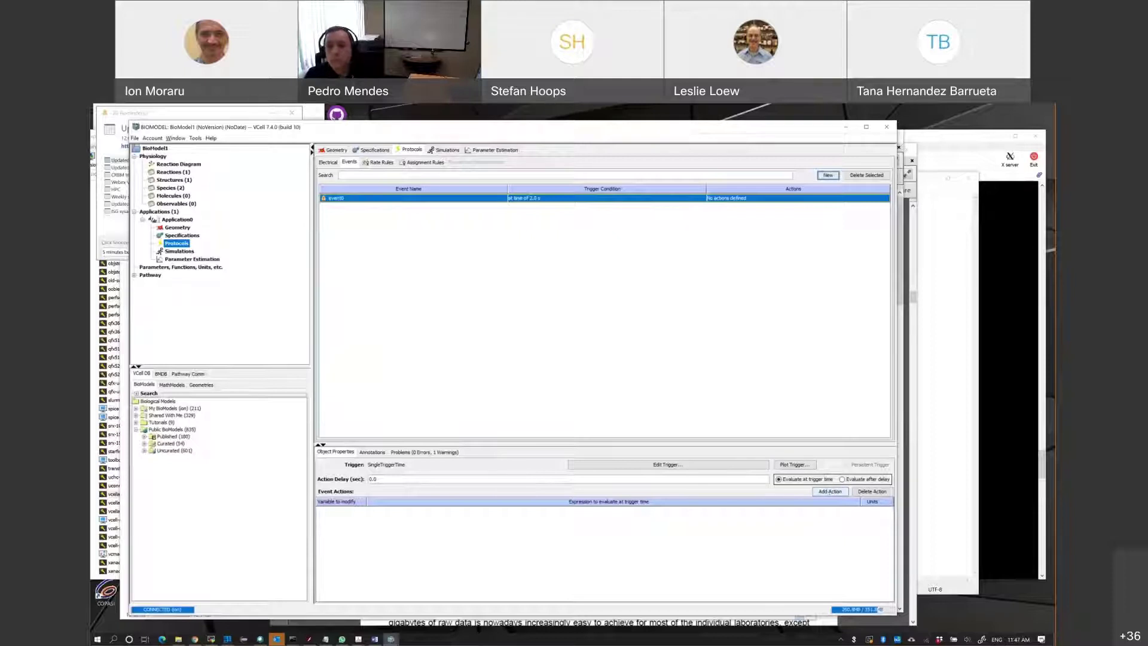
Add an action to the event that modifies s0 with the expression s0+5.
left_click(829, 490)
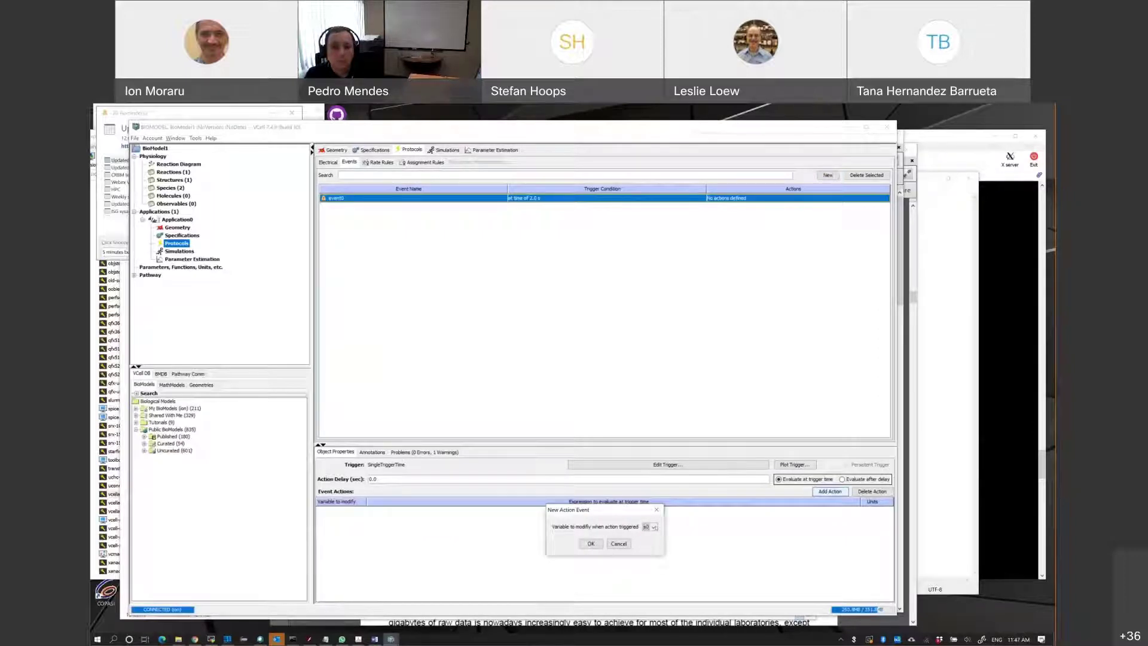
left_click(654, 527)
left_click(647, 534)
left_click(591, 543)
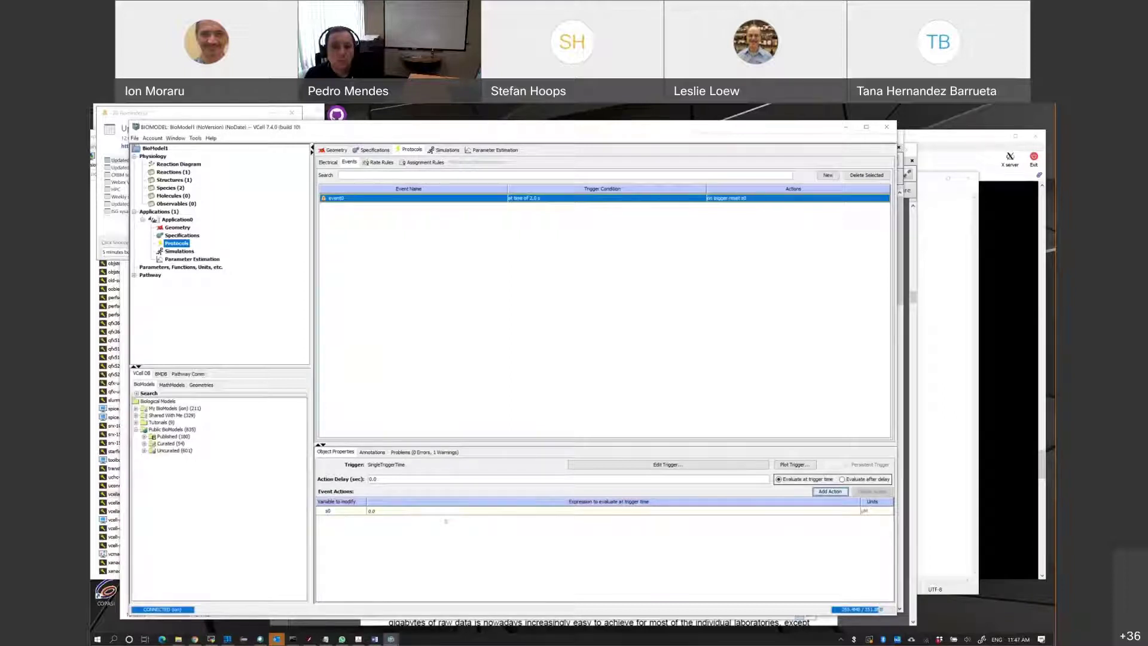
double_click(443, 511)
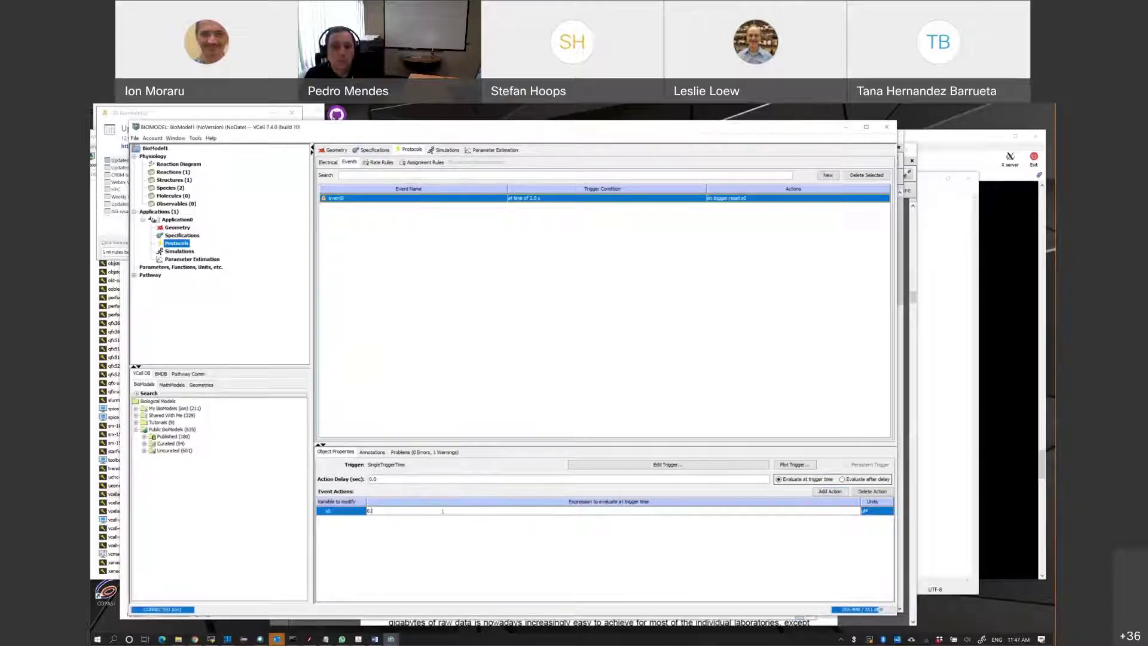
key("BackSpace")
key("BackSpace")
type("s")
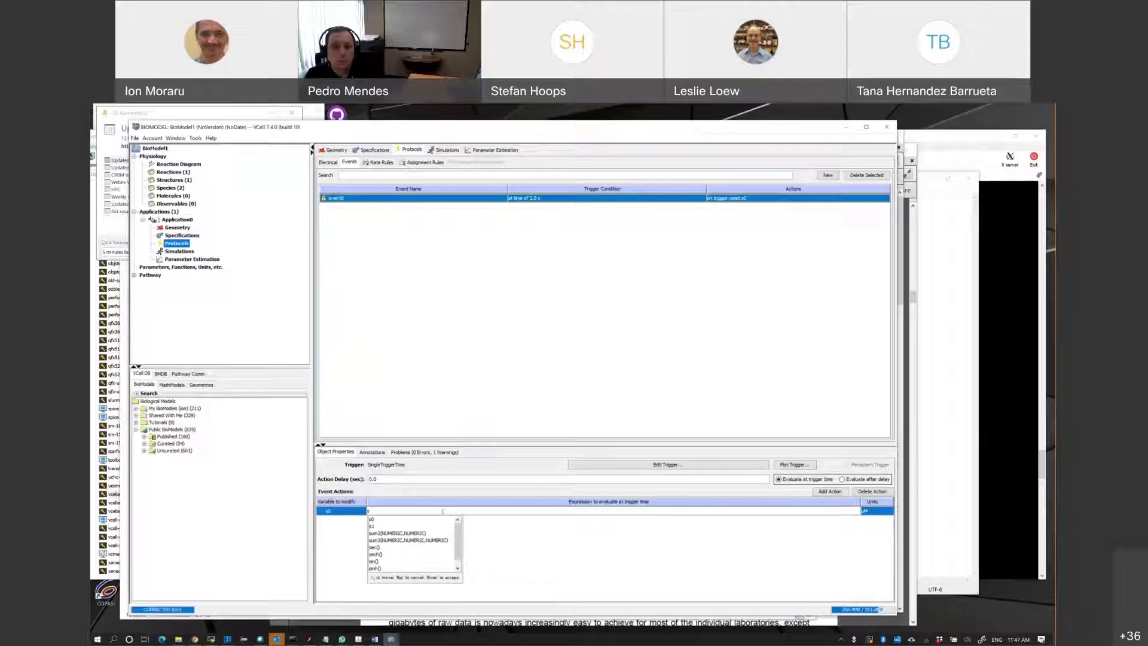
type("0+5")
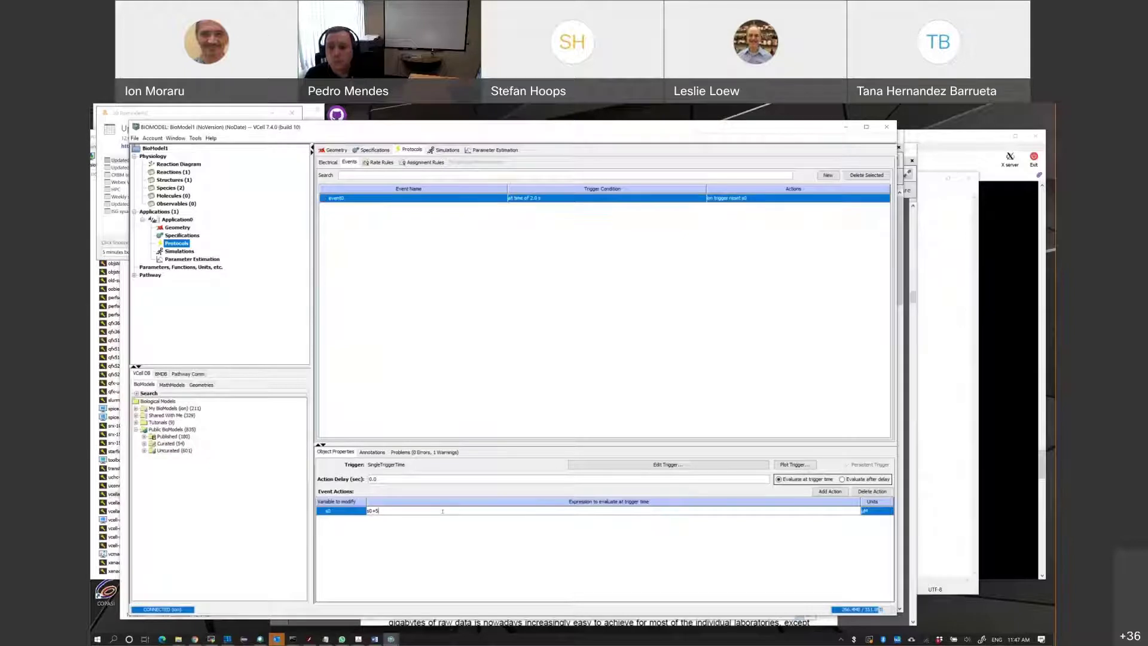
key("Return")
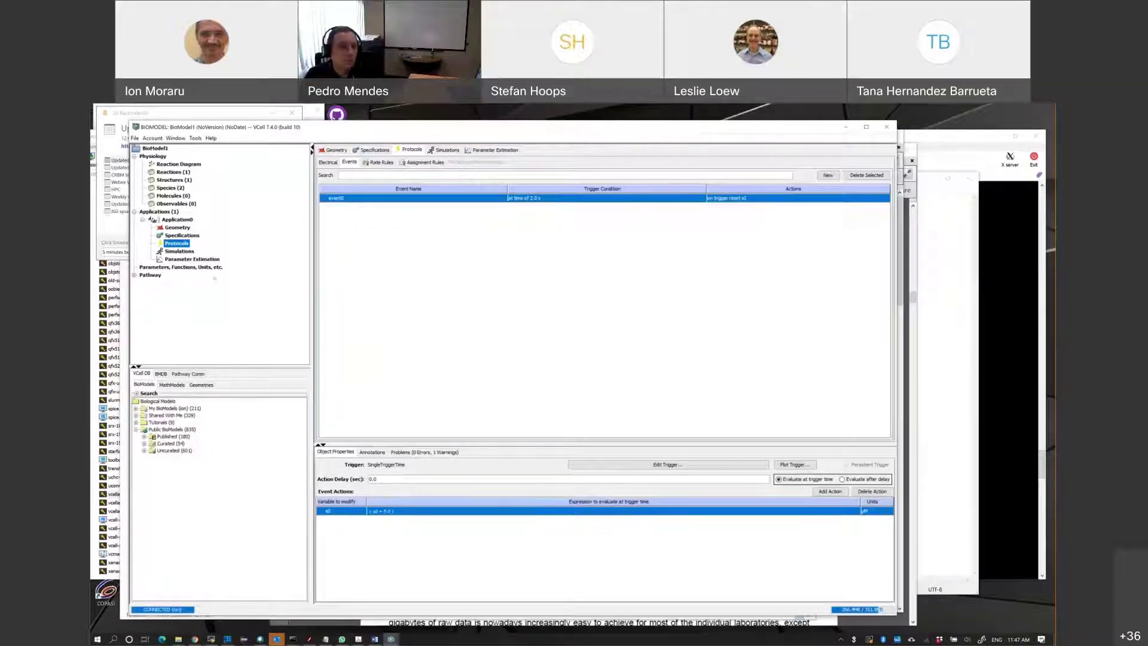
Run the existing simulation locally again and plot species s0 in its results.
left_click(179, 251)
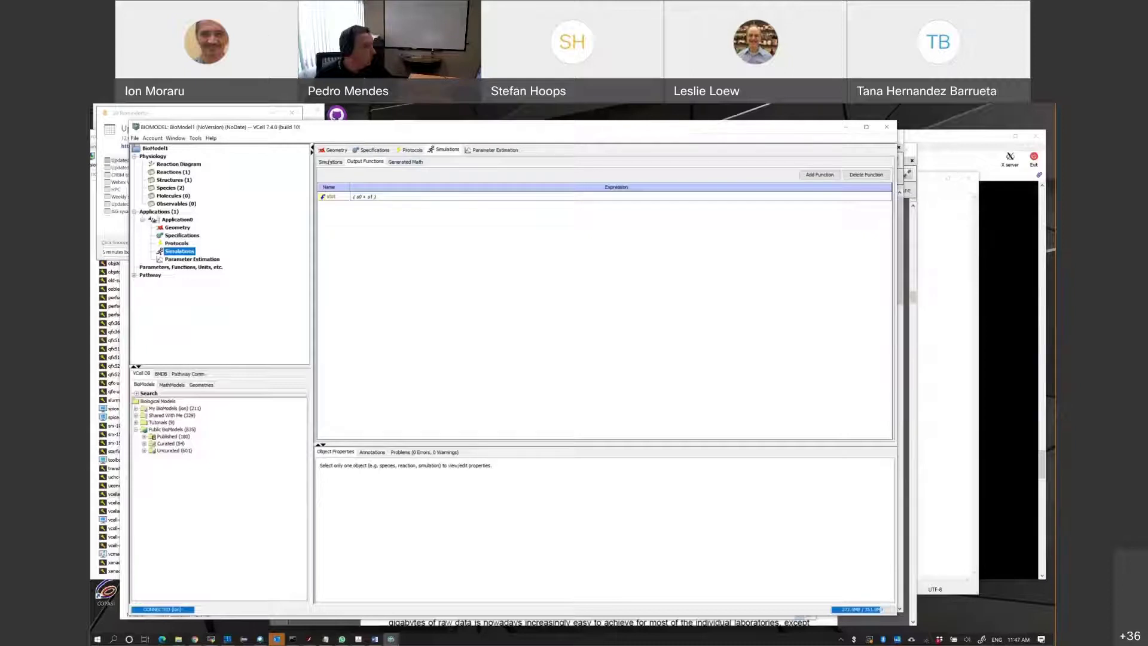
left_click(330, 162)
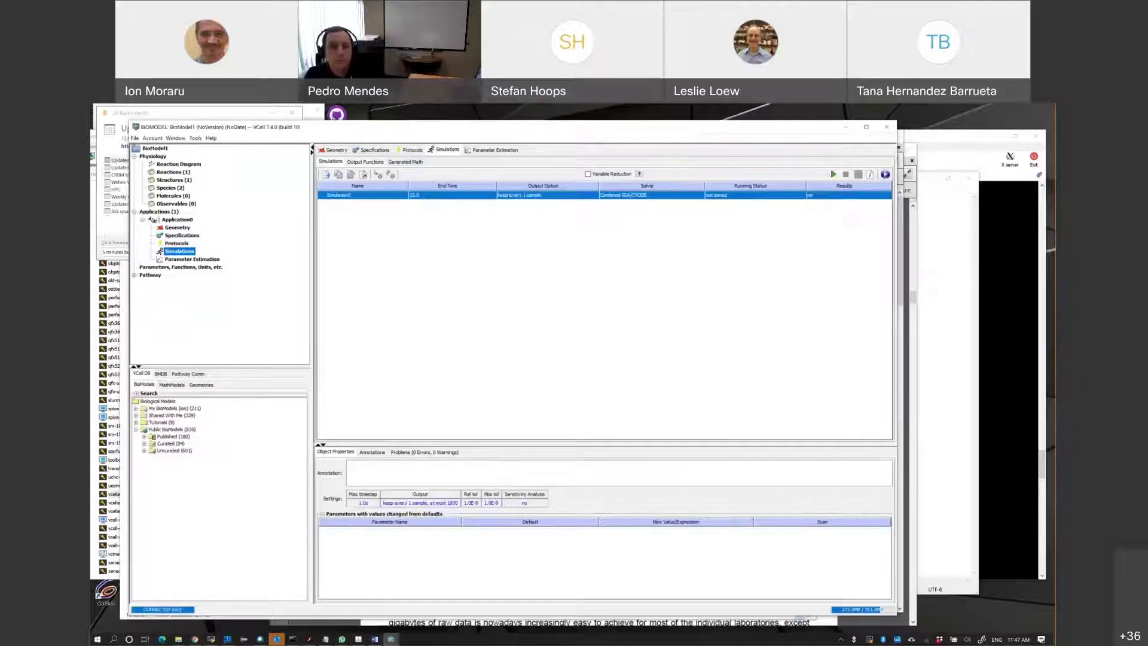
left_click(832, 174)
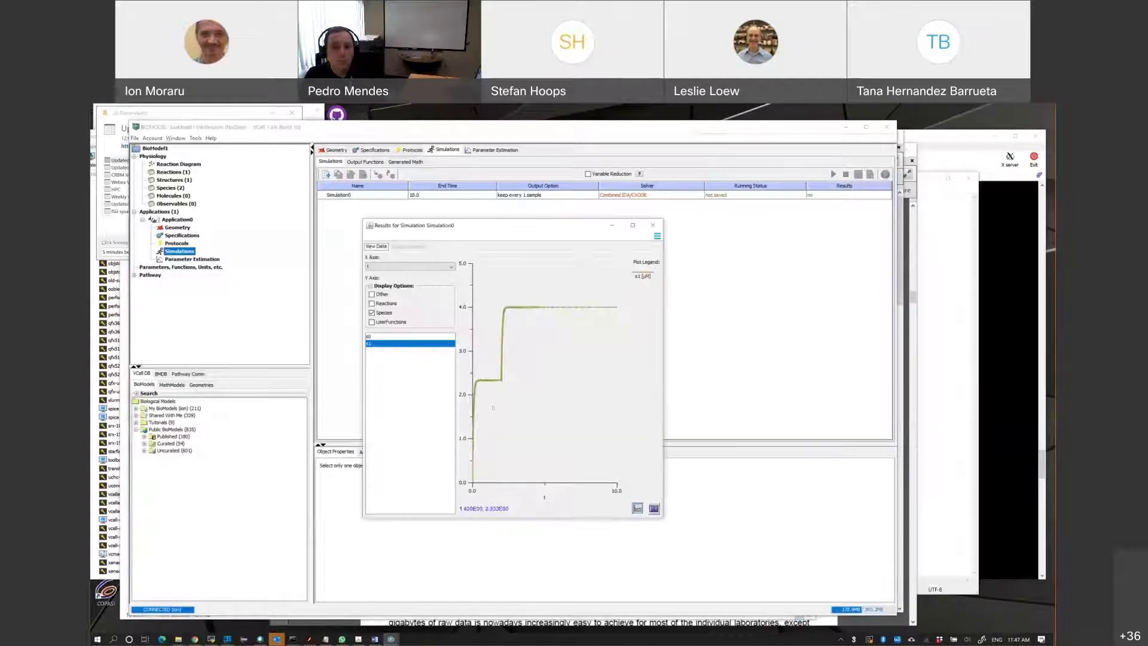
left_click(387, 337)
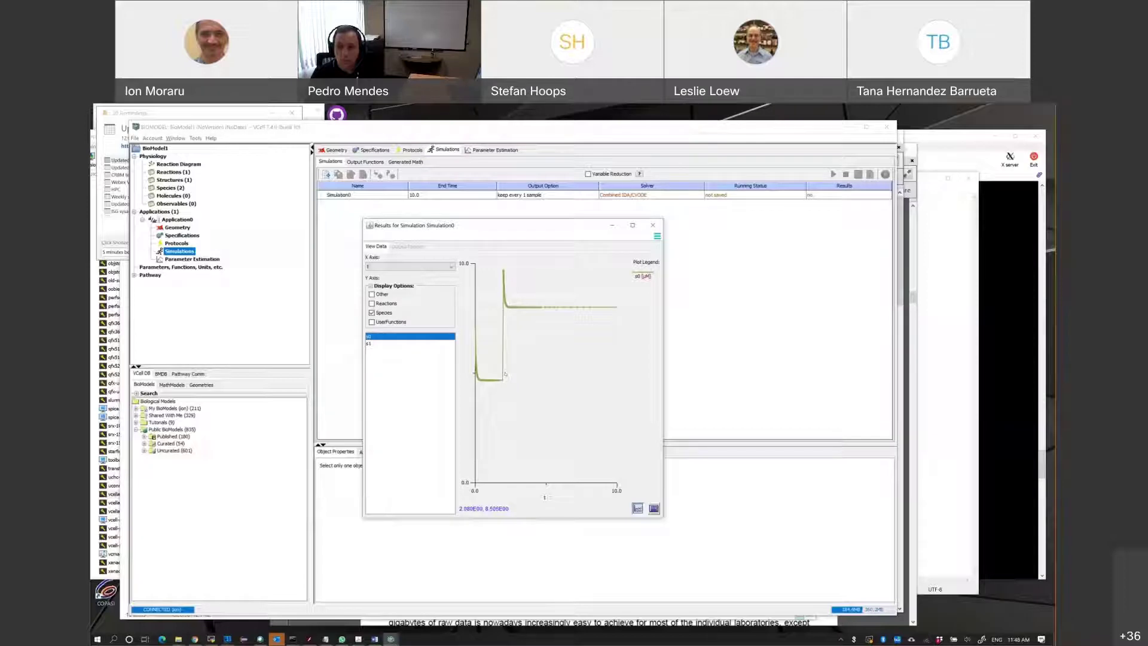
Examine the kinetic type and the forward and reverse rate constants of the s0–s1 reaction.
left_click(173, 171)
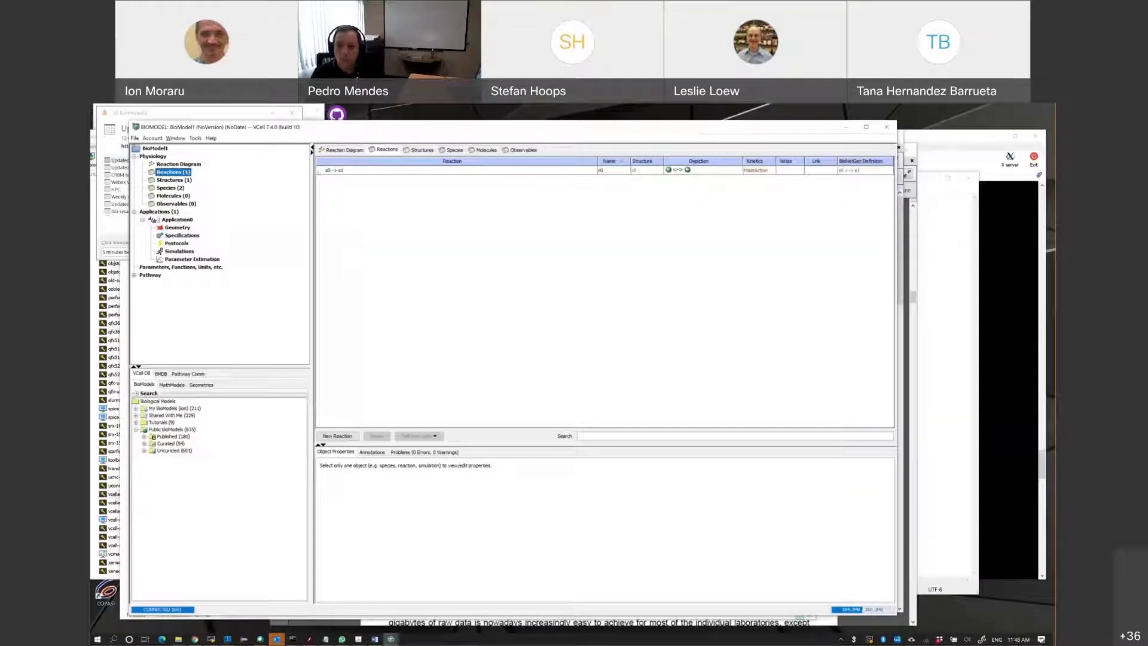
left_click(334, 171)
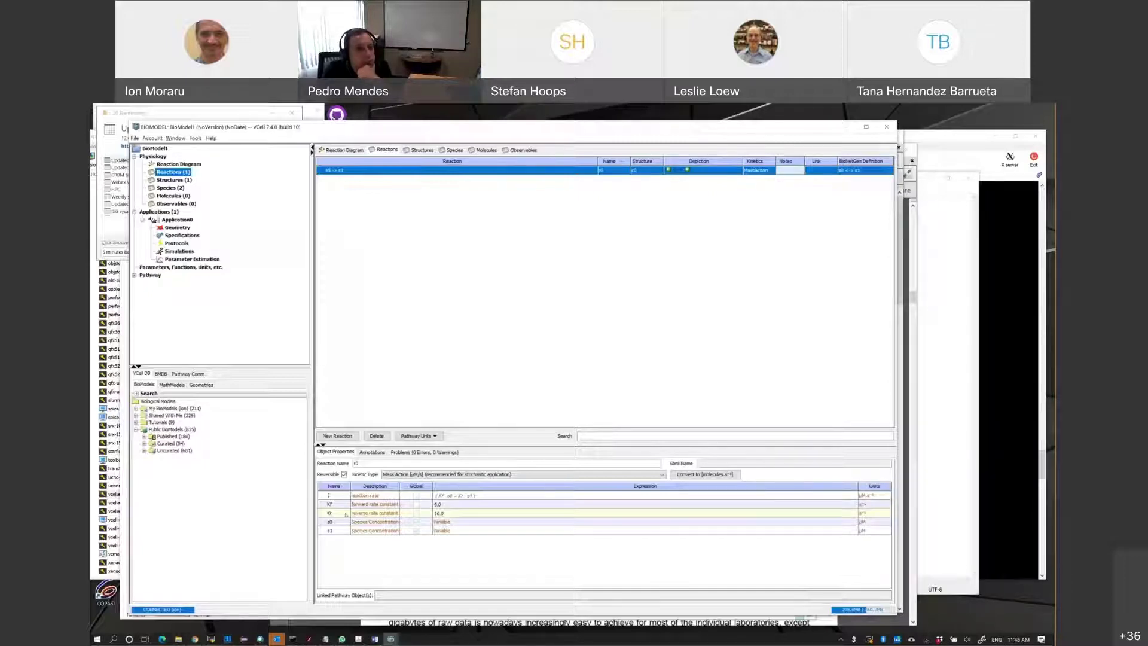
key("Down")
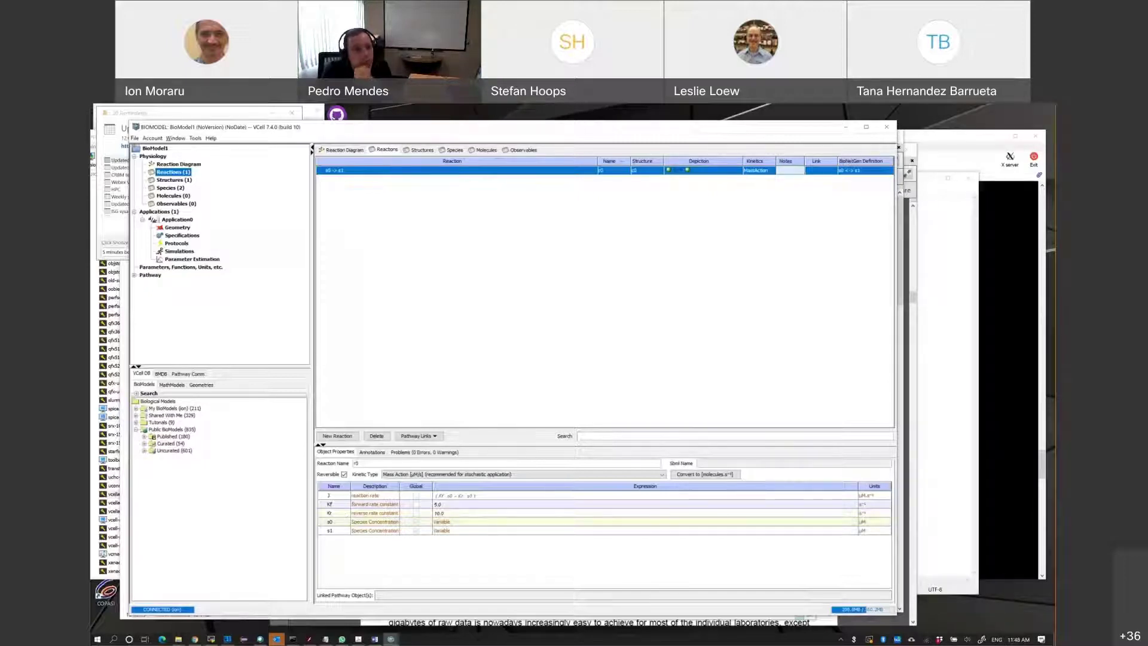
key("Up")
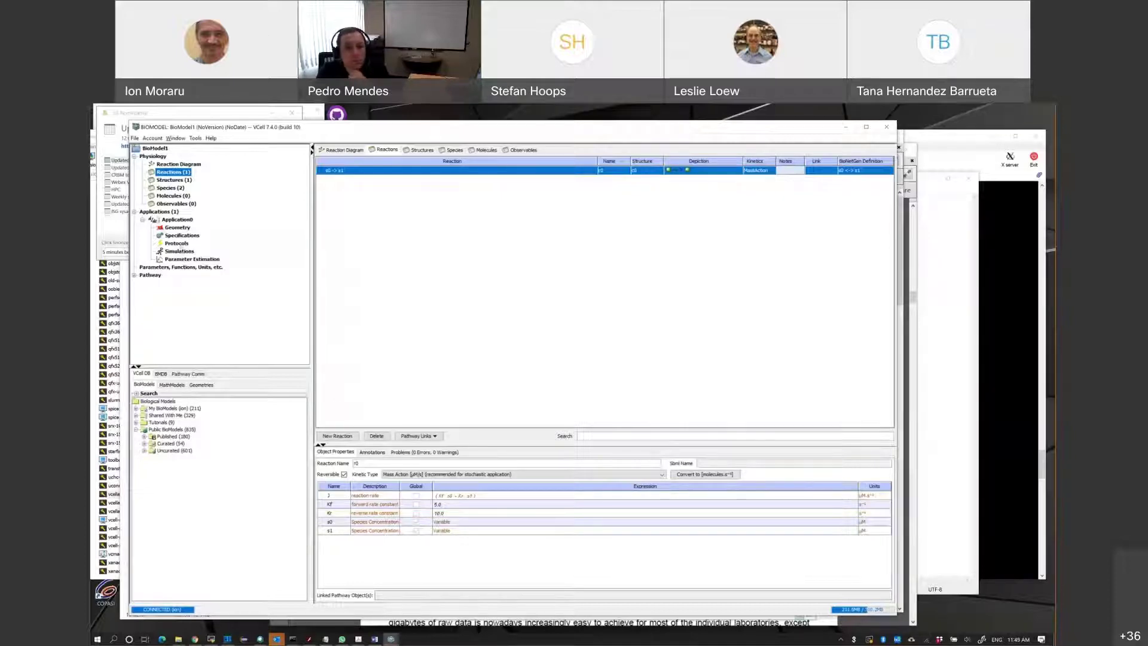
Add a second event to the application's protocols that triggers at a single time of 5 s.
left_click(177, 243)
left_click(368, 197)
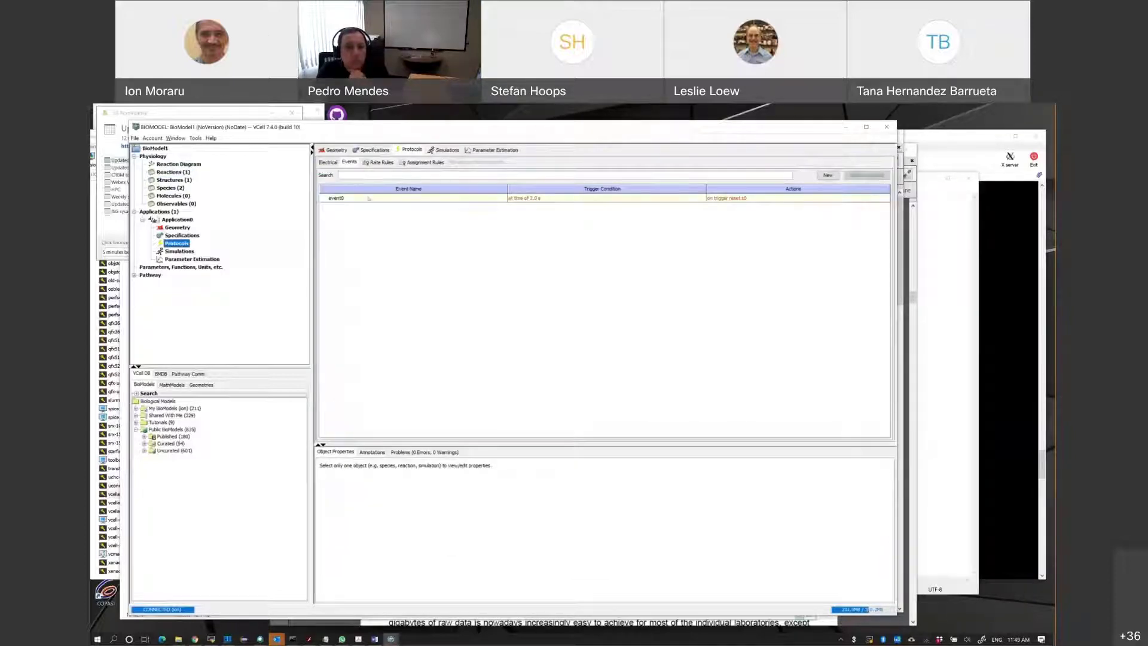
left_click(369, 198)
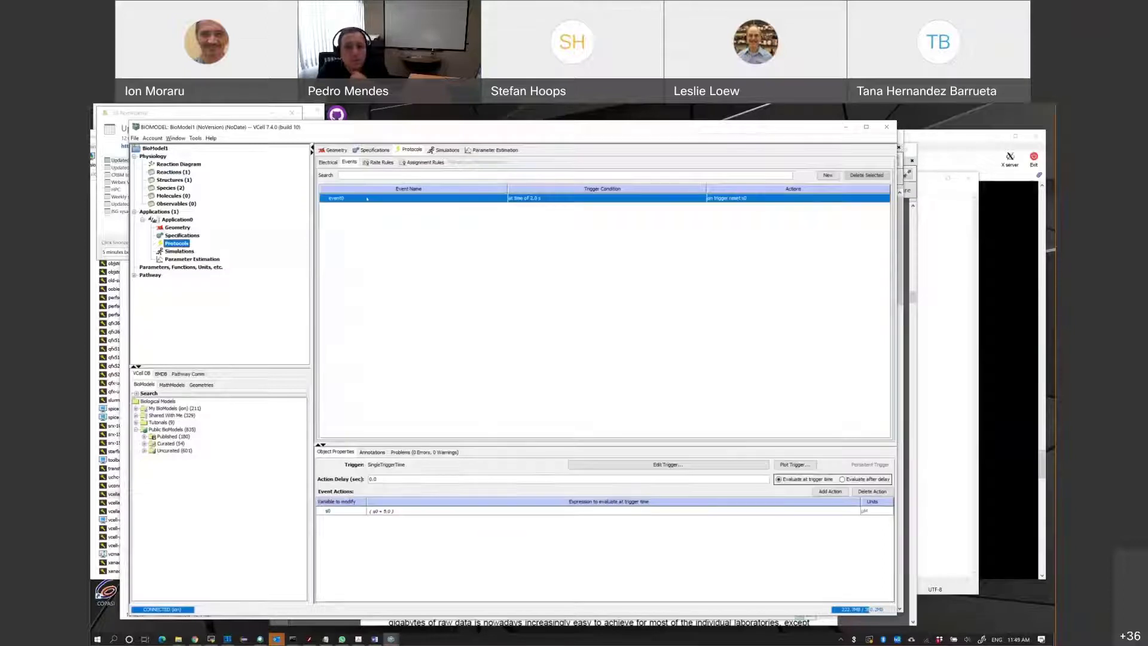
left_click(834, 176)
left_click(535, 306)
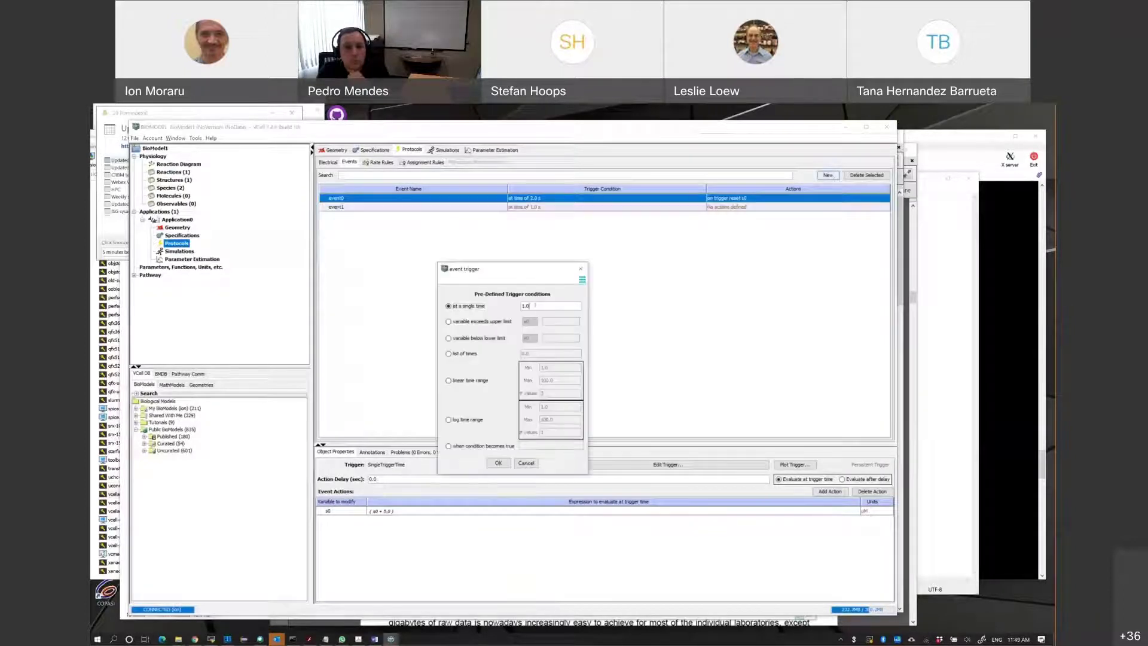
double_click(535, 306)
type("5")
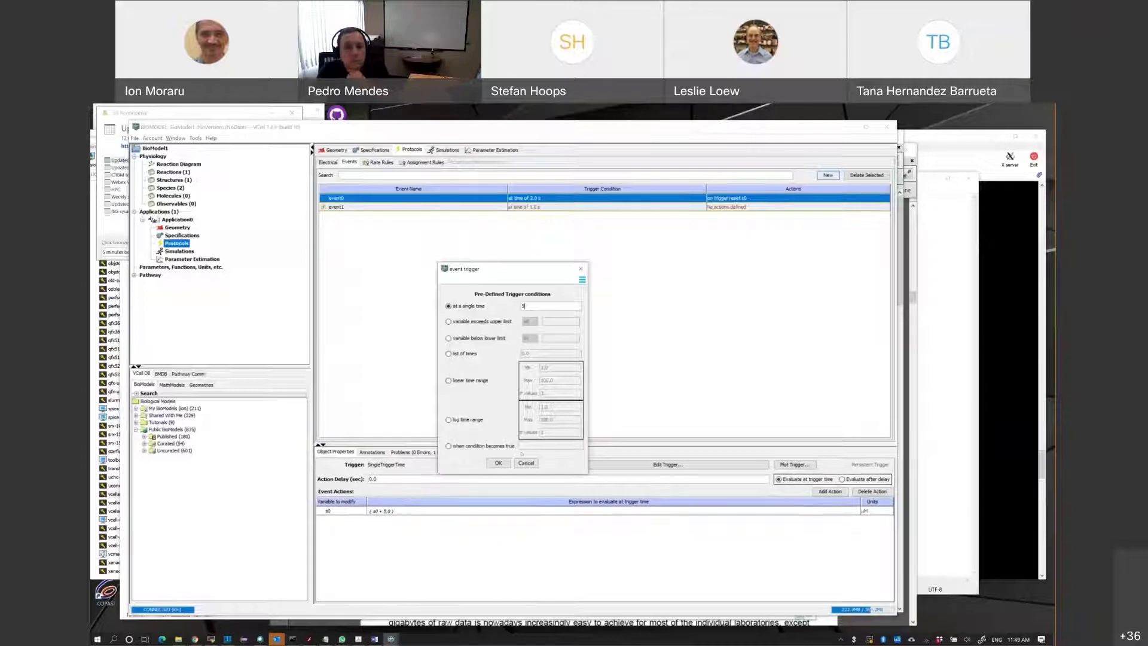
left_click(499, 464)
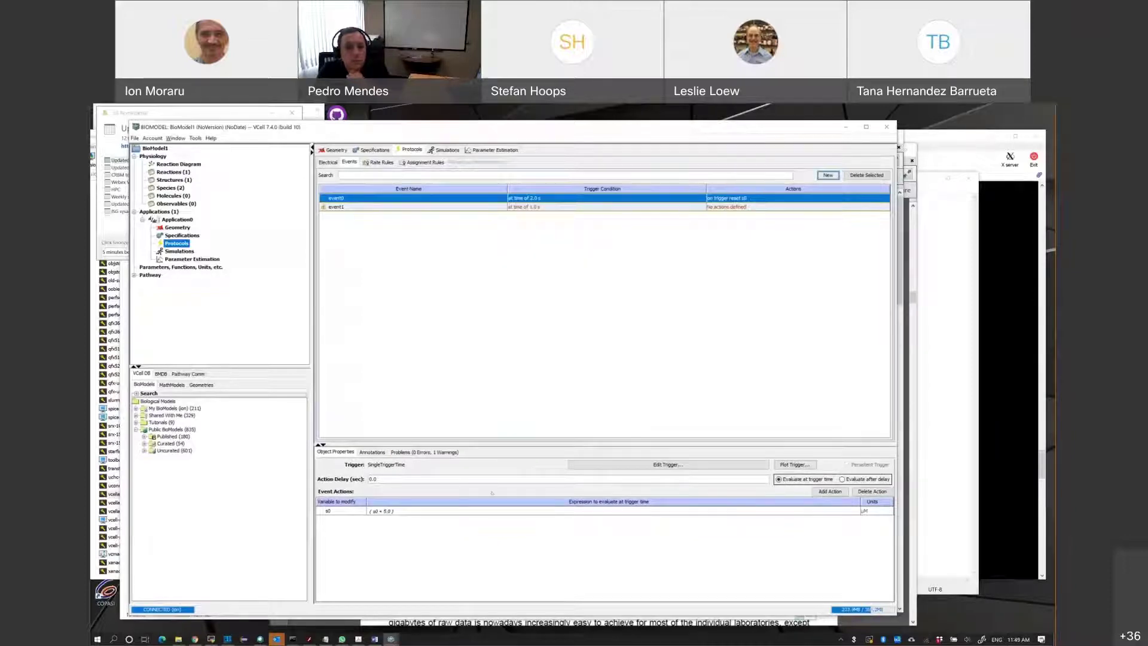
left_click(417, 207)
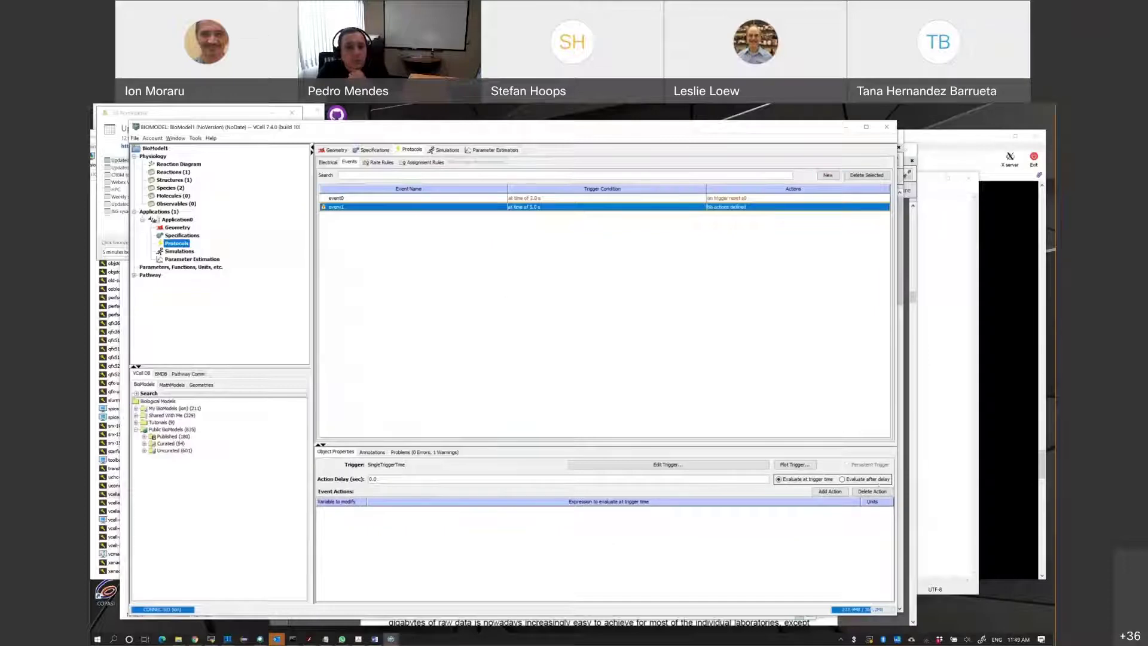
left_click(829, 491)
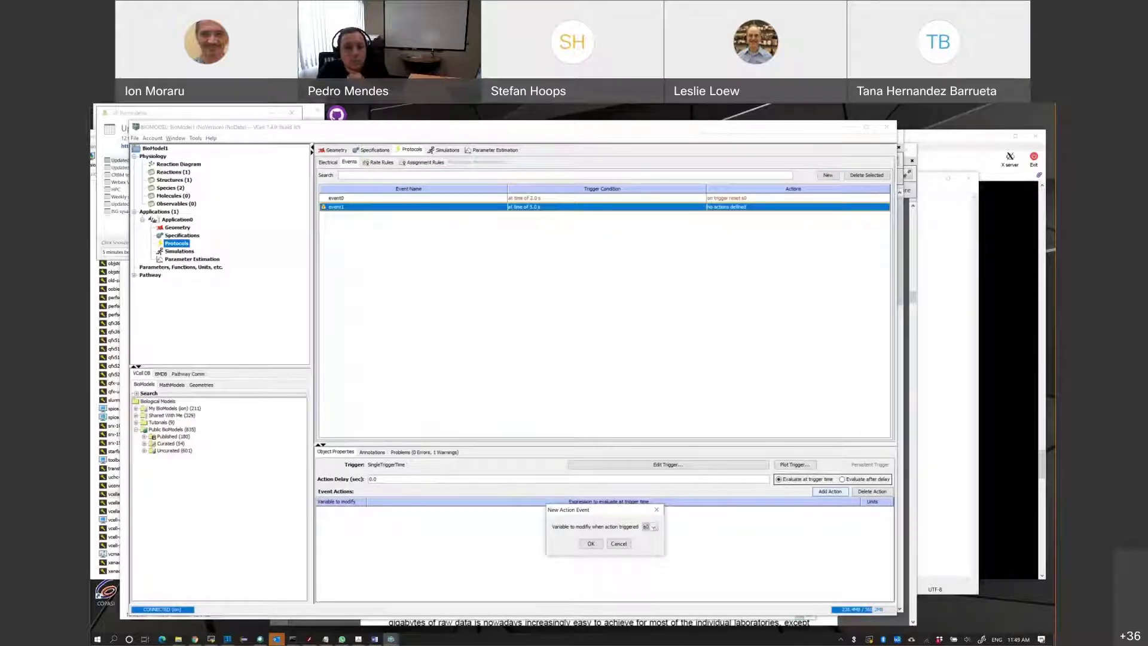
left_click(653, 527)
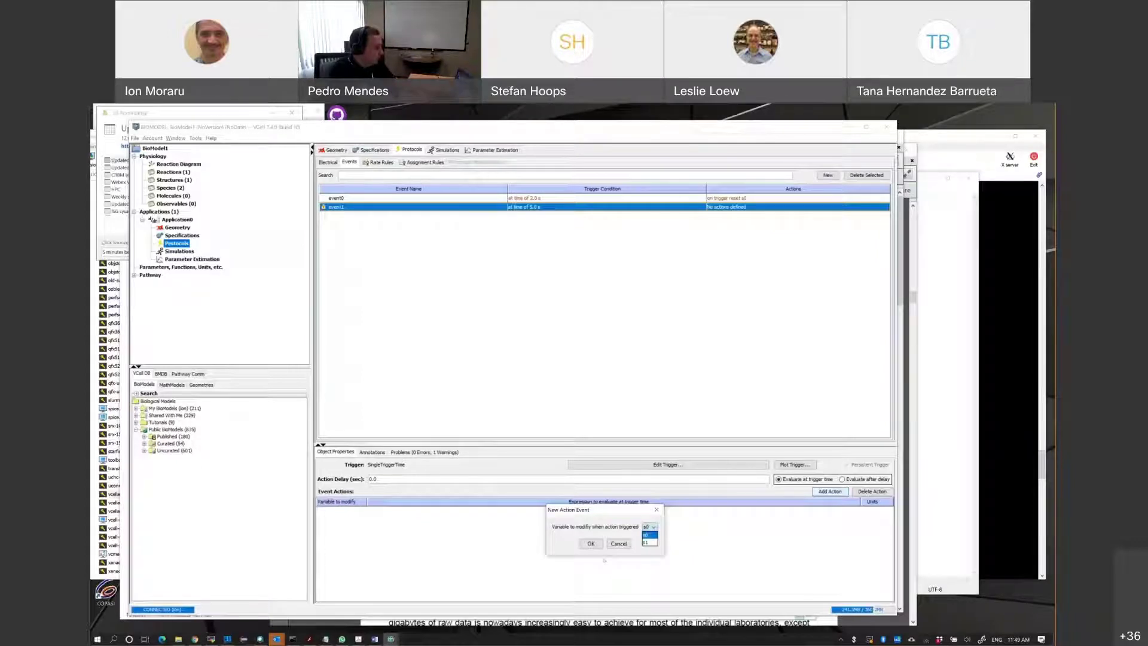
left_click(611, 544)
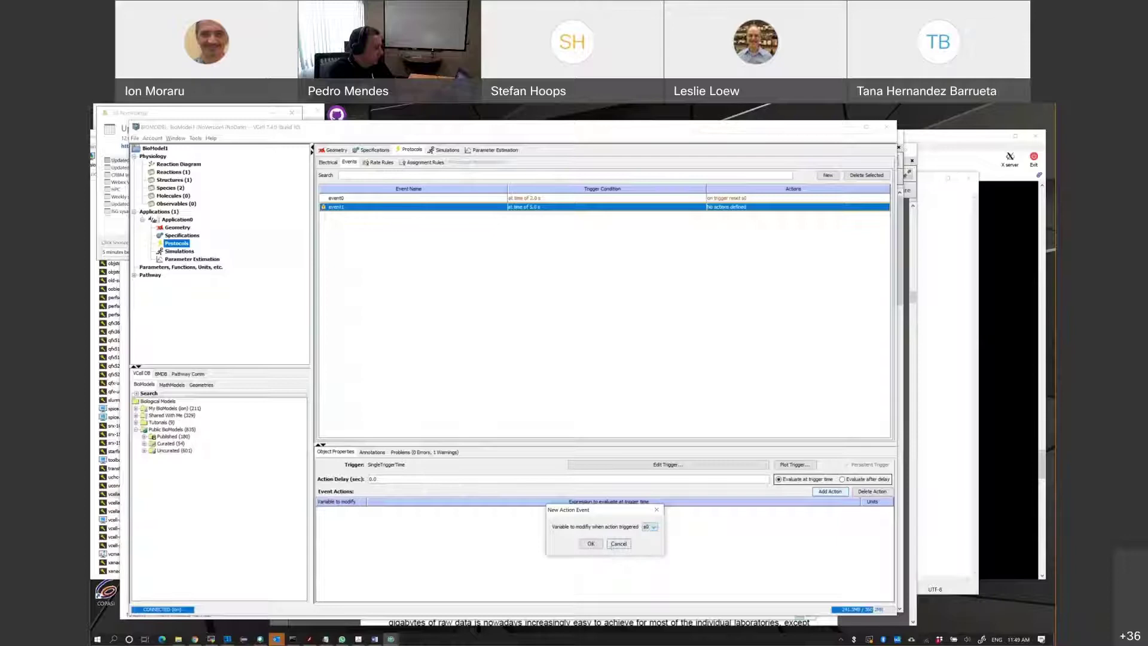
left_click(619, 544)
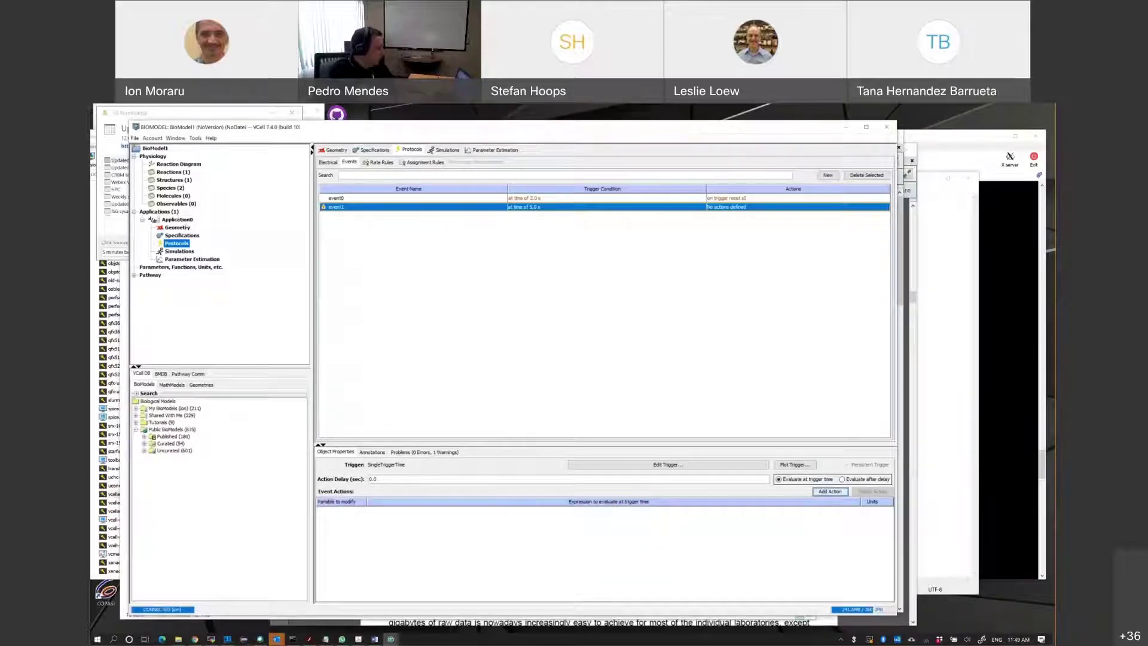
Set the reverse rate constant of the s0–s1 reaction to a new parameter named myparameter.
left_click(174, 171)
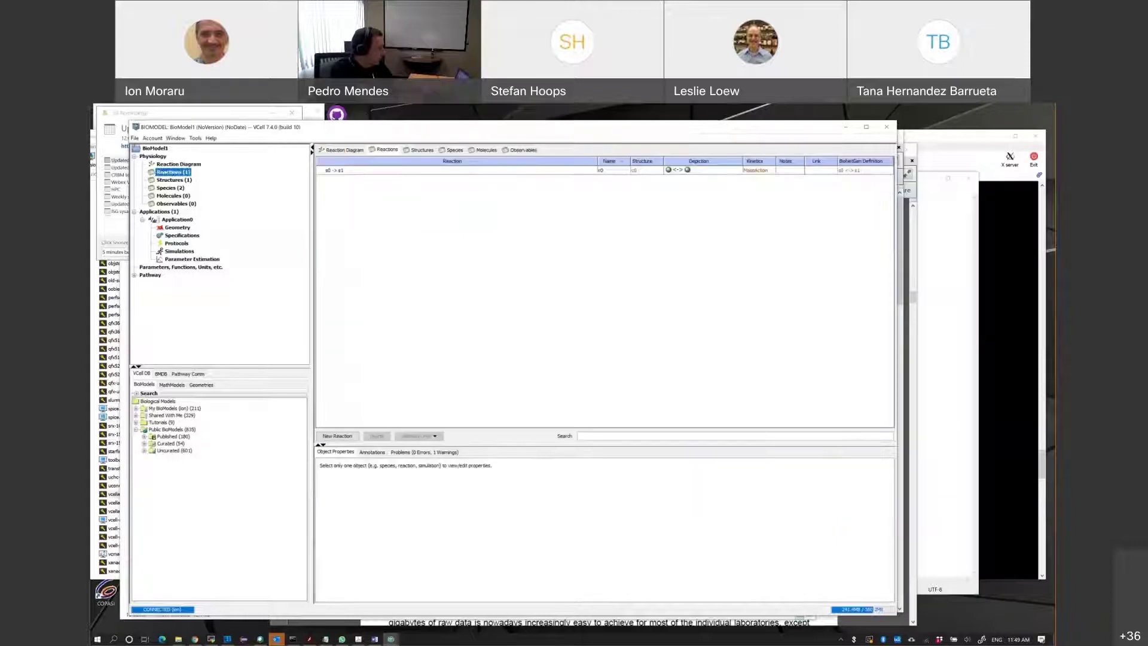
left_click(452, 170)
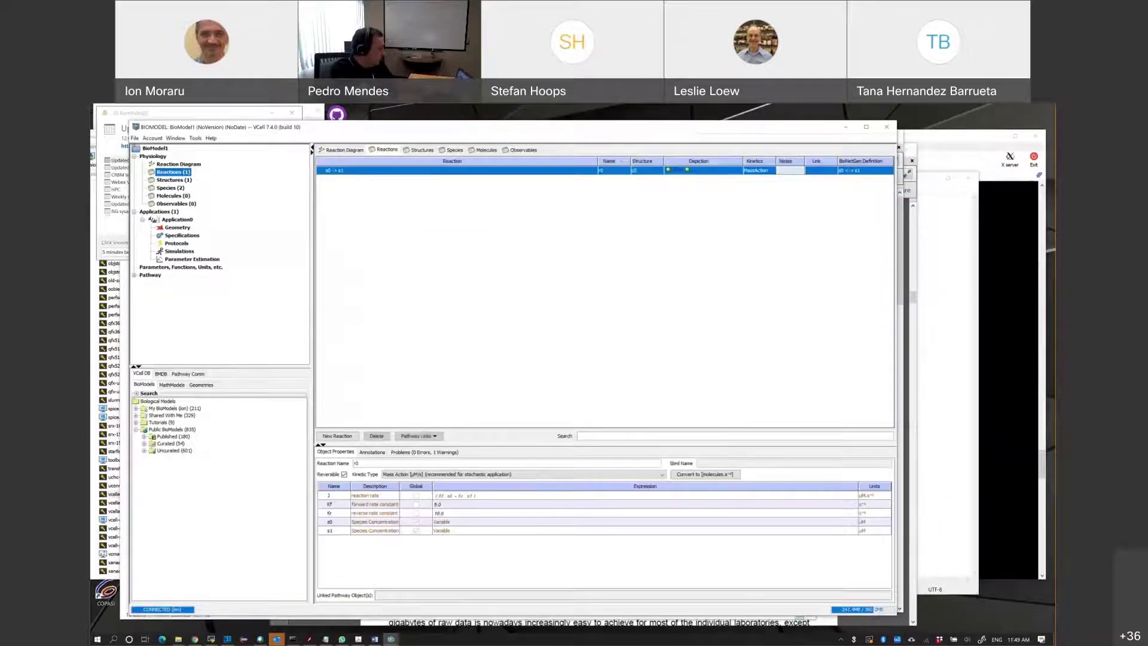
double_click(456, 513)
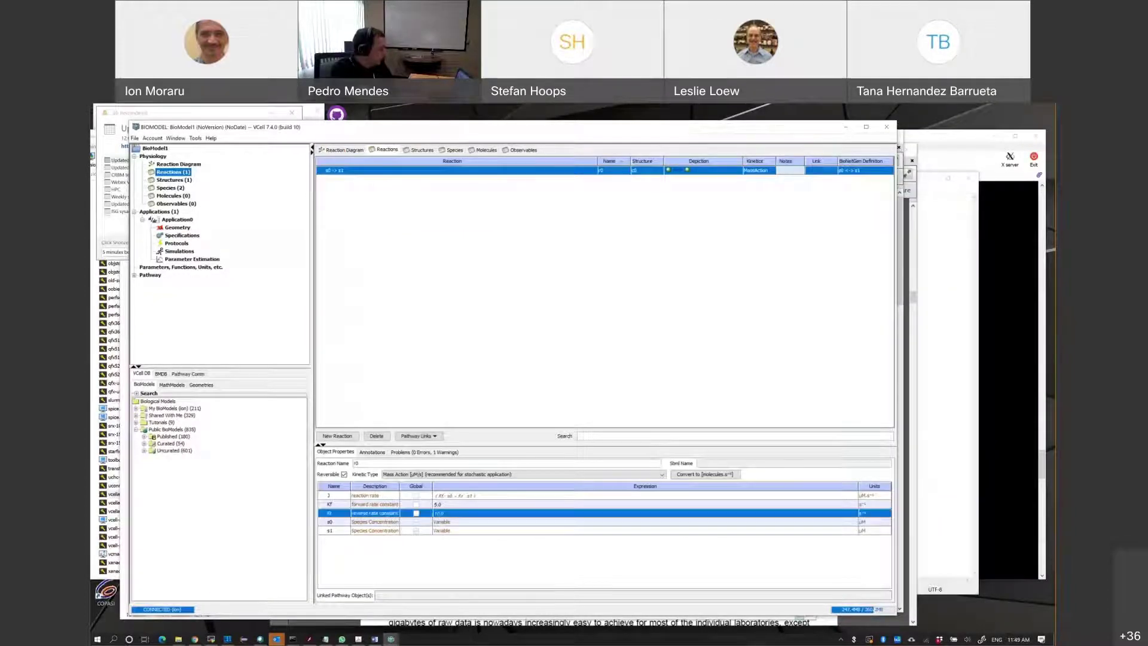
double_click(455, 512)
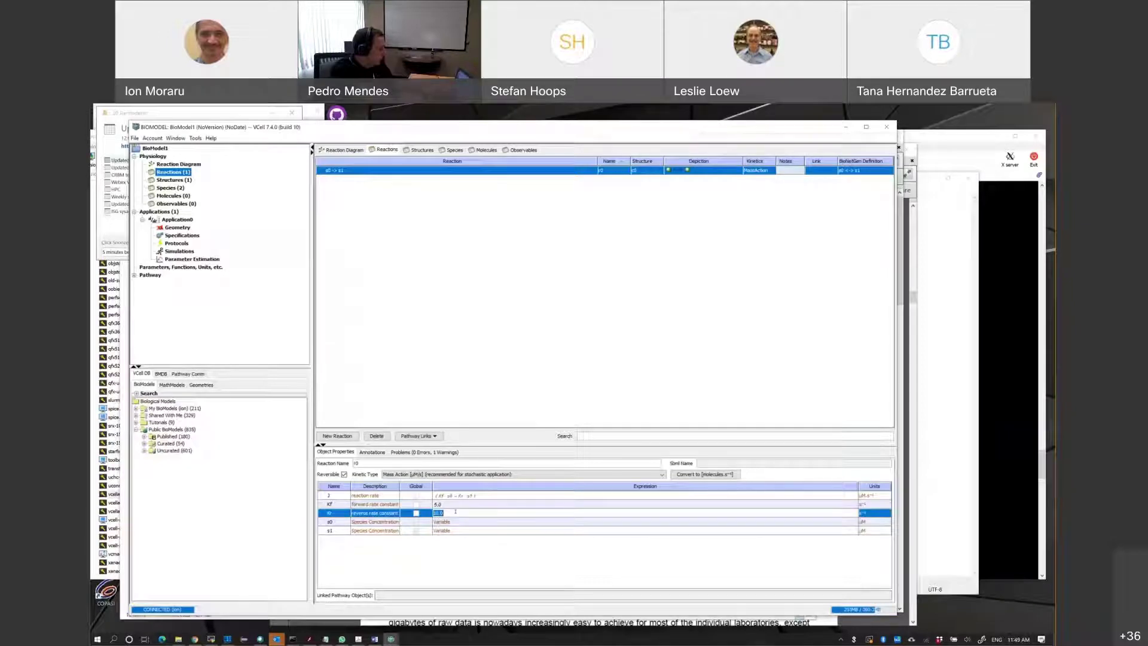
type("myparameter")
key("Return")
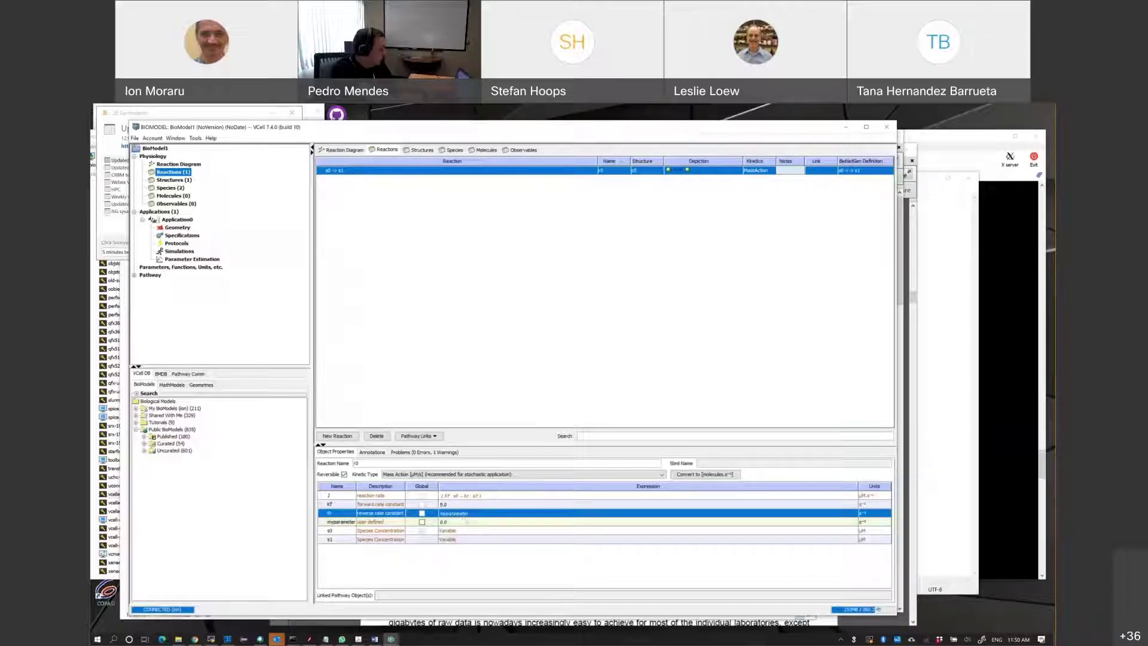
Set myparameter to 10 and make it global, then view it in the model's list of parameters and functions.
left_click(465, 521)
double_click(465, 519)
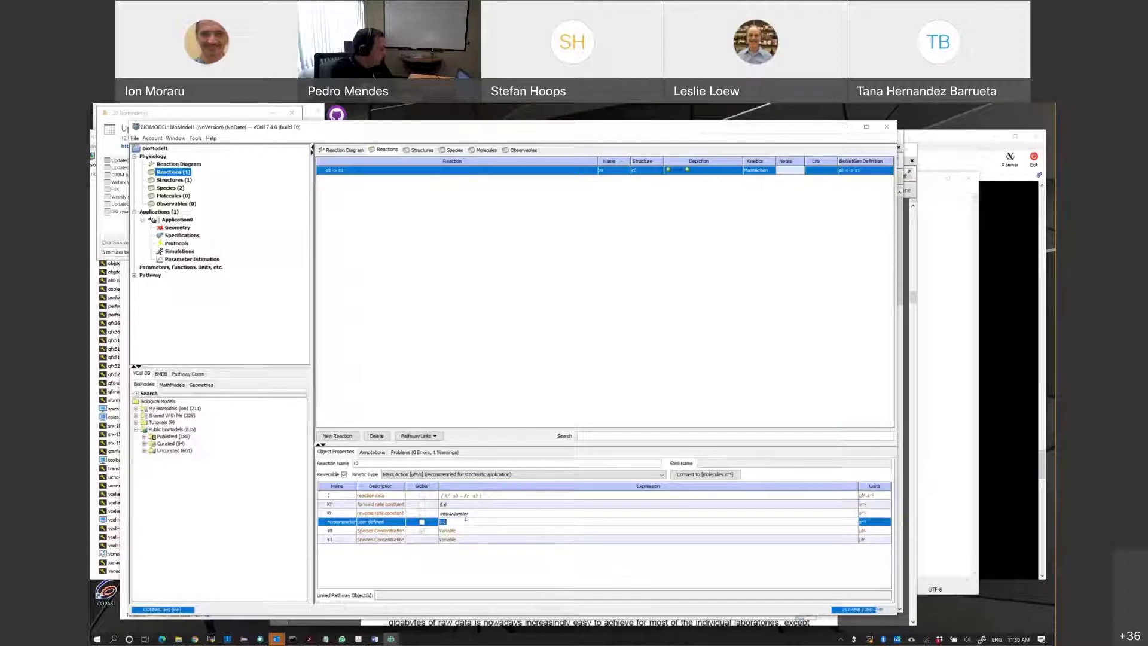
type("10")
key("Return")
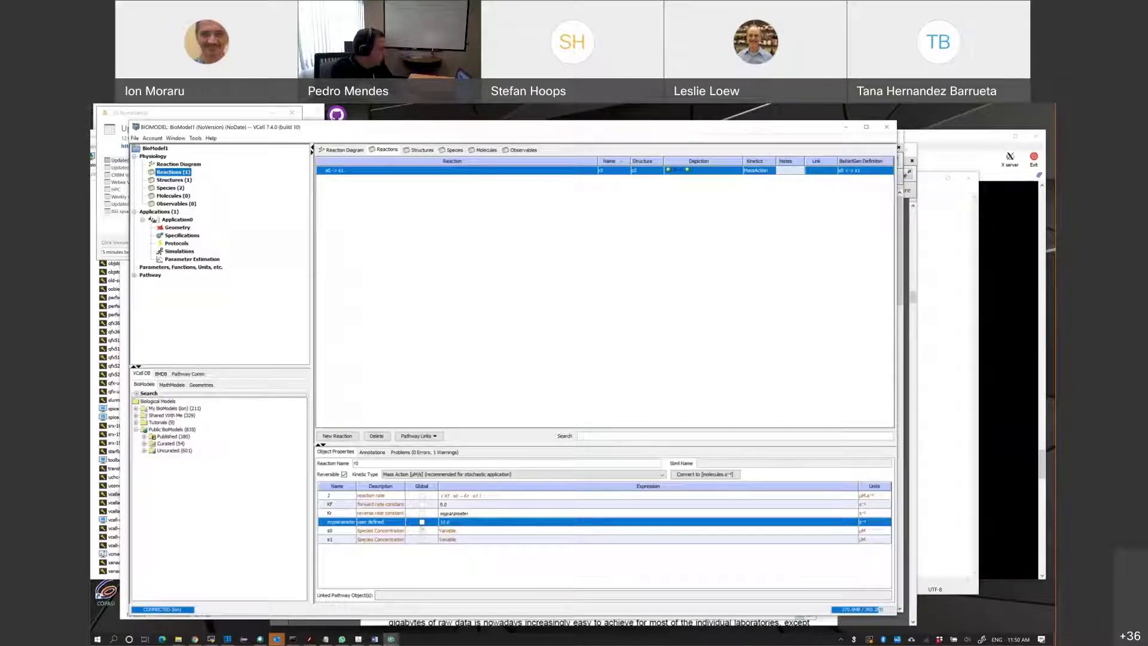
left_click(422, 523)
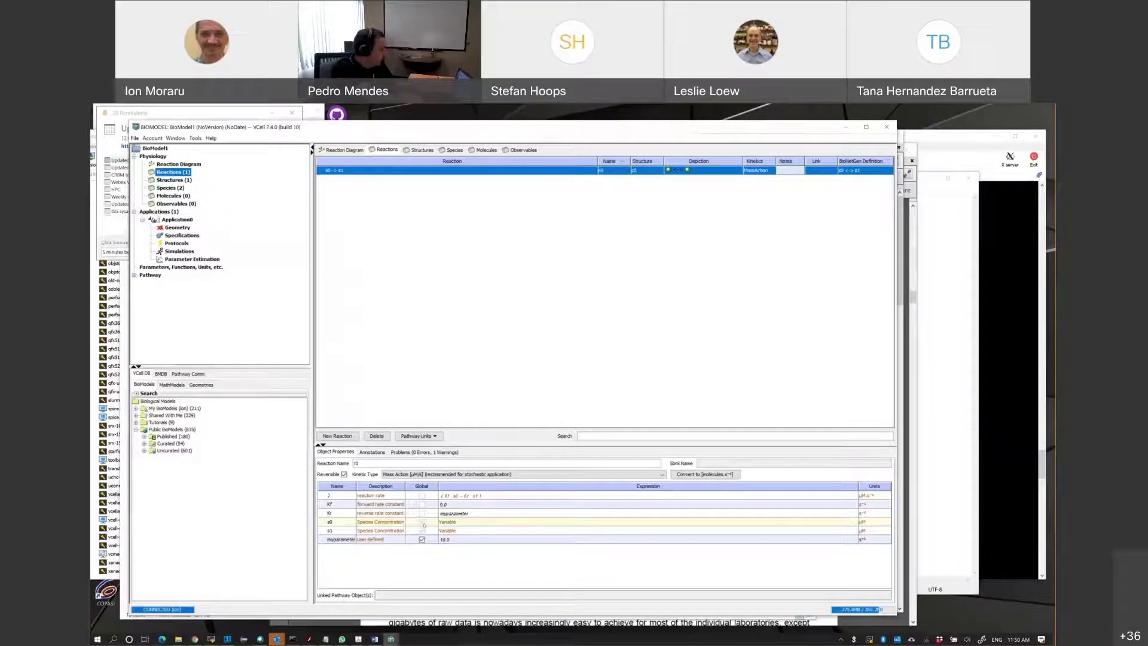
left_click(181, 267)
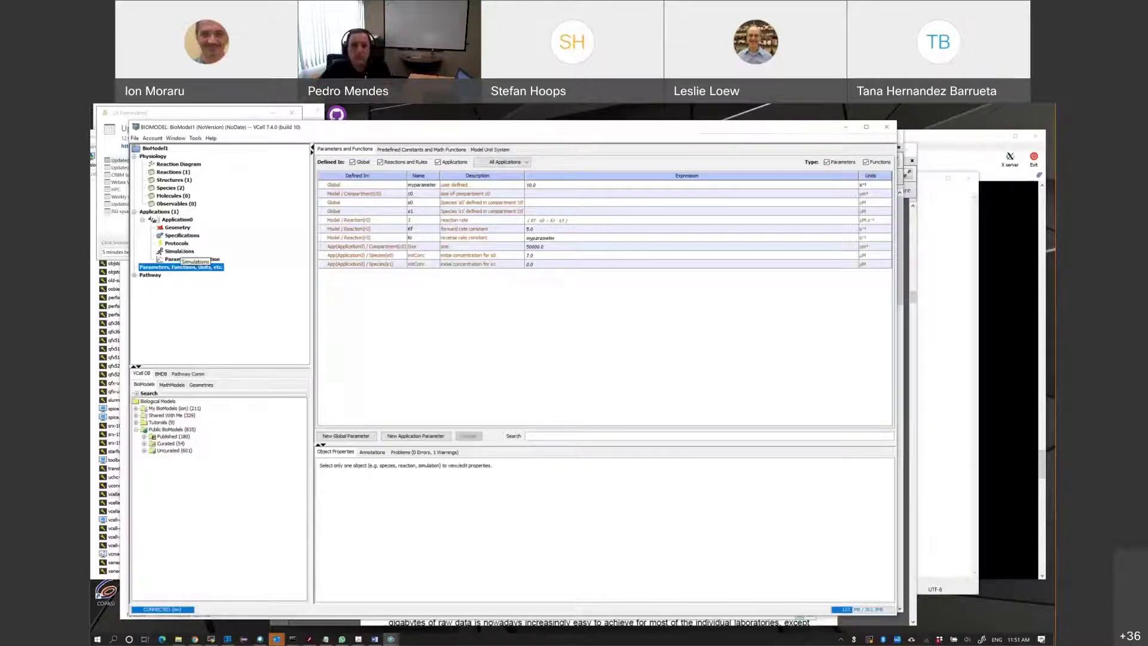
Add an action to the 5 s event that modifies myparameter with the expression 20.
left_click(177, 243)
left_click(369, 207)
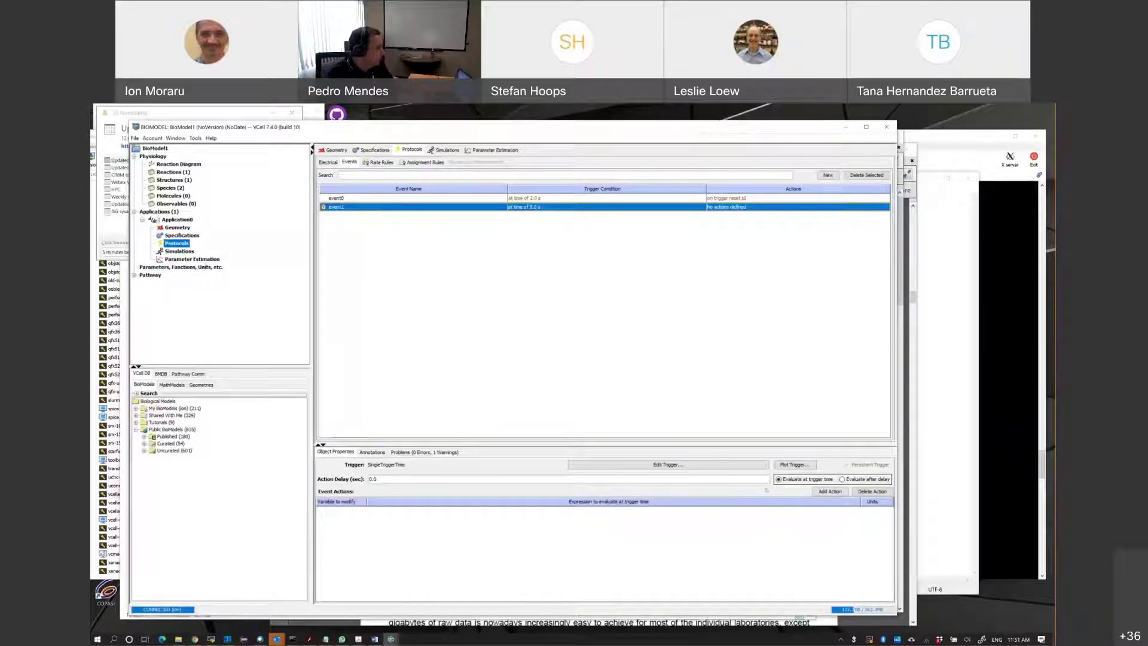
left_click(831, 491)
left_click(665, 527)
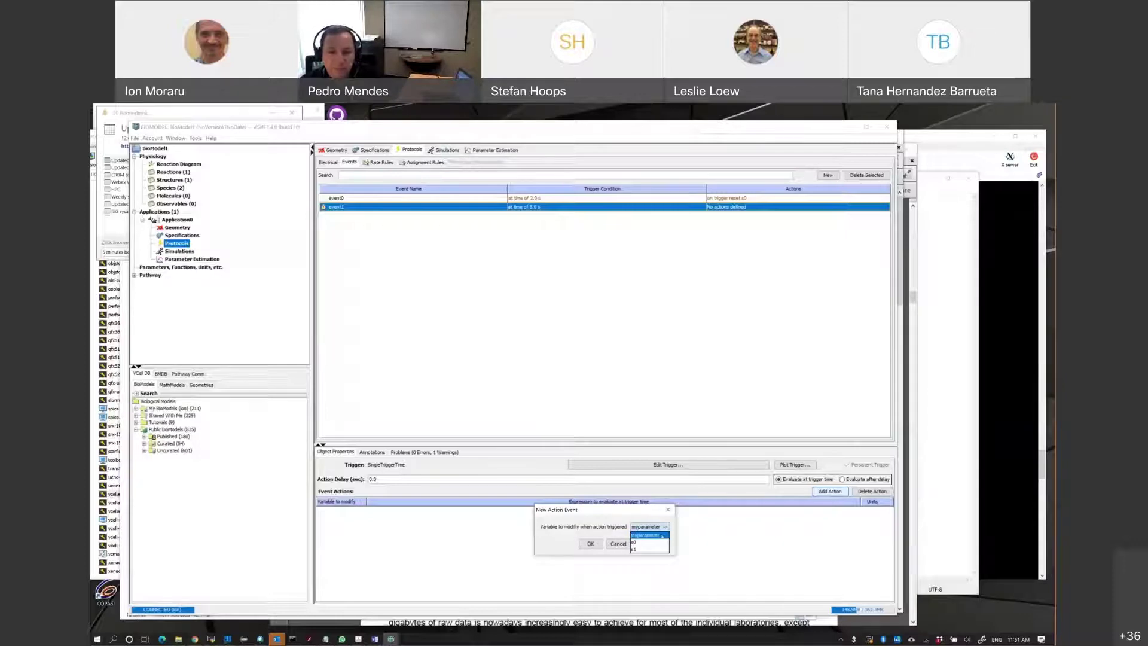
left_click(662, 535)
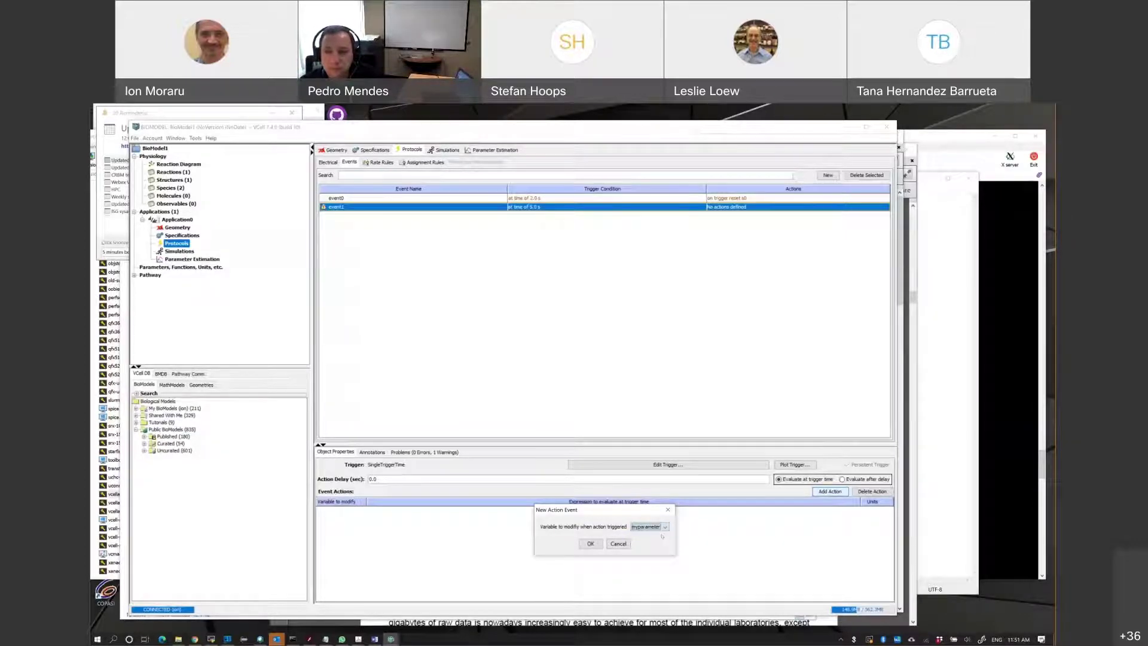
left_click(592, 543)
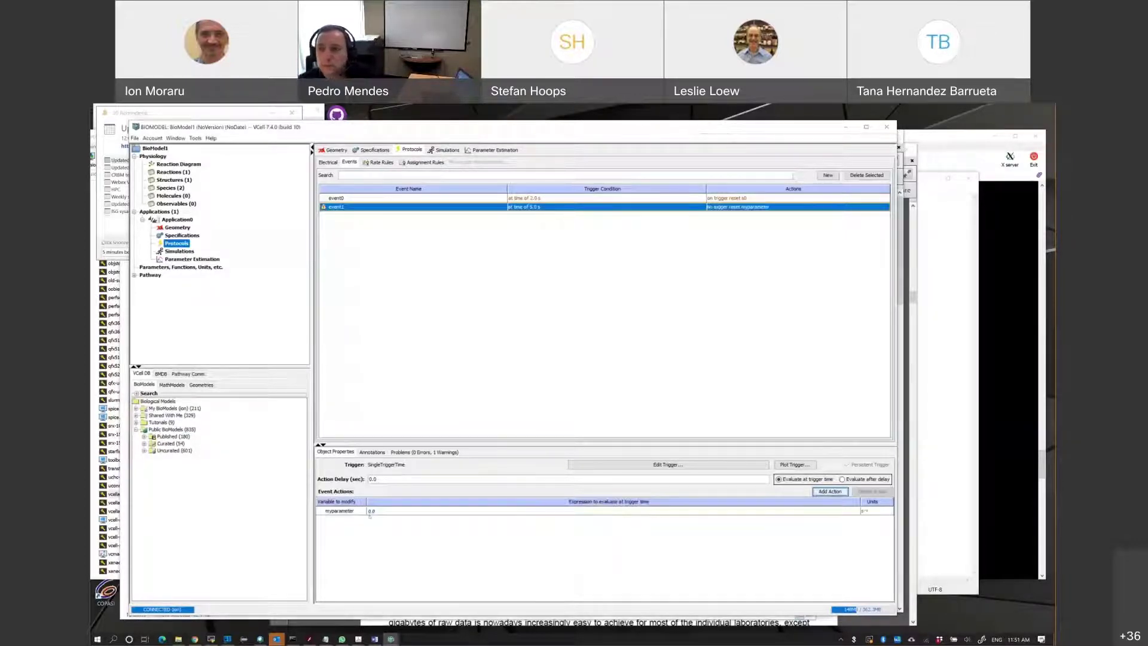
double_click(382, 508)
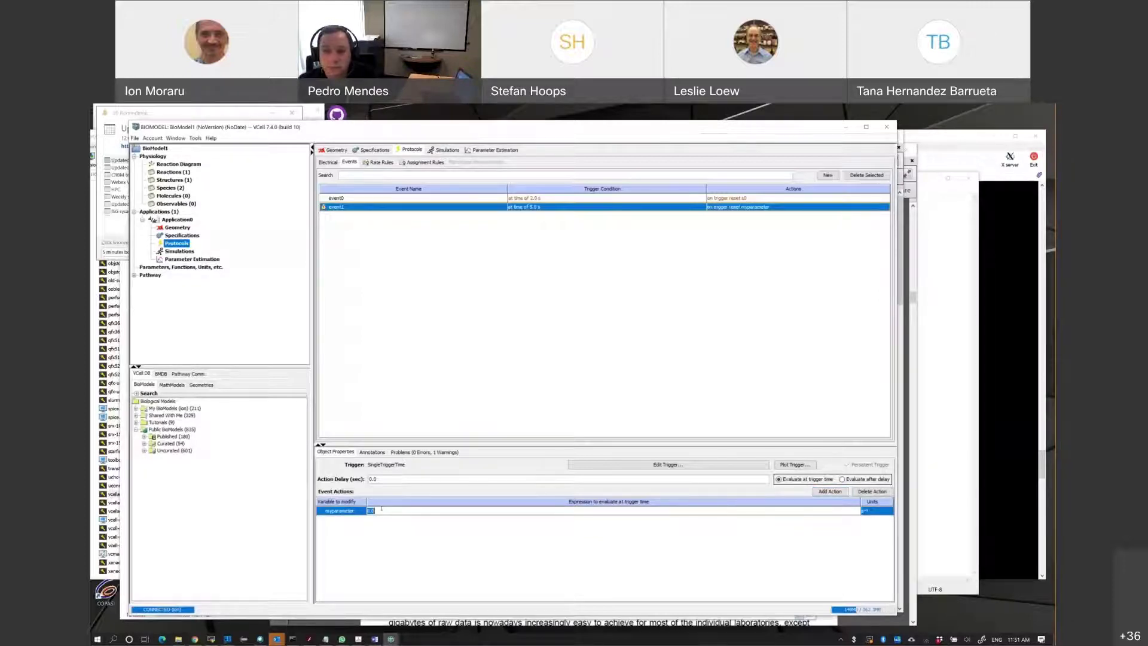
type("20")
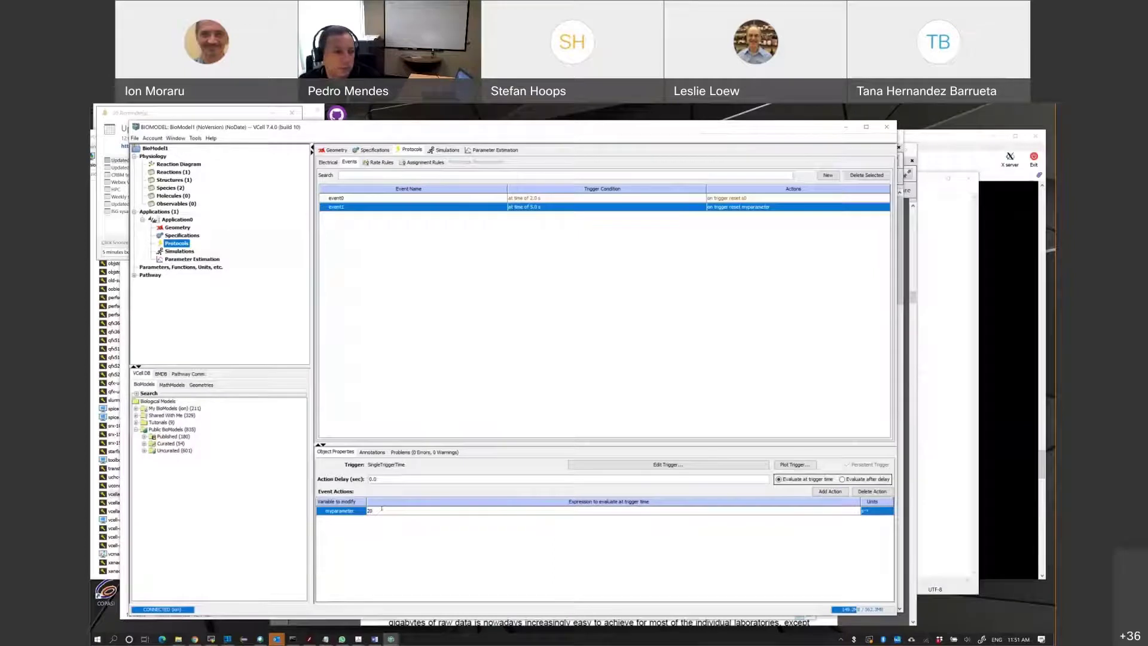
key("Return")
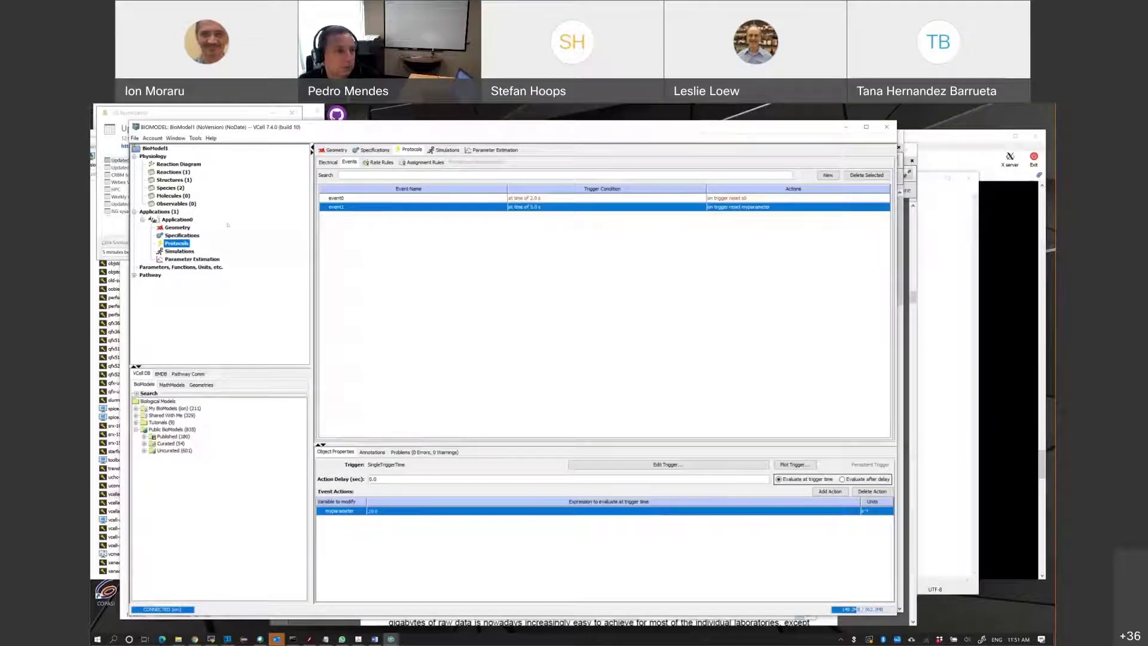
Run the existing simulation locally again and plot species s0 and s1 together in its results.
left_click(179, 251)
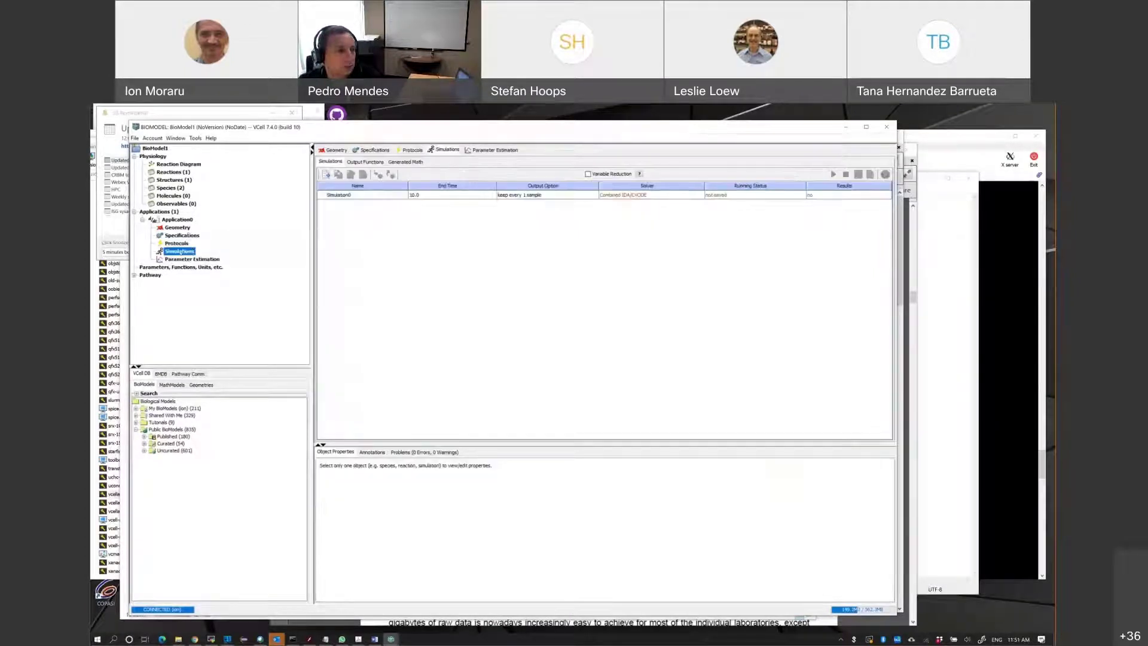
left_click(564, 195)
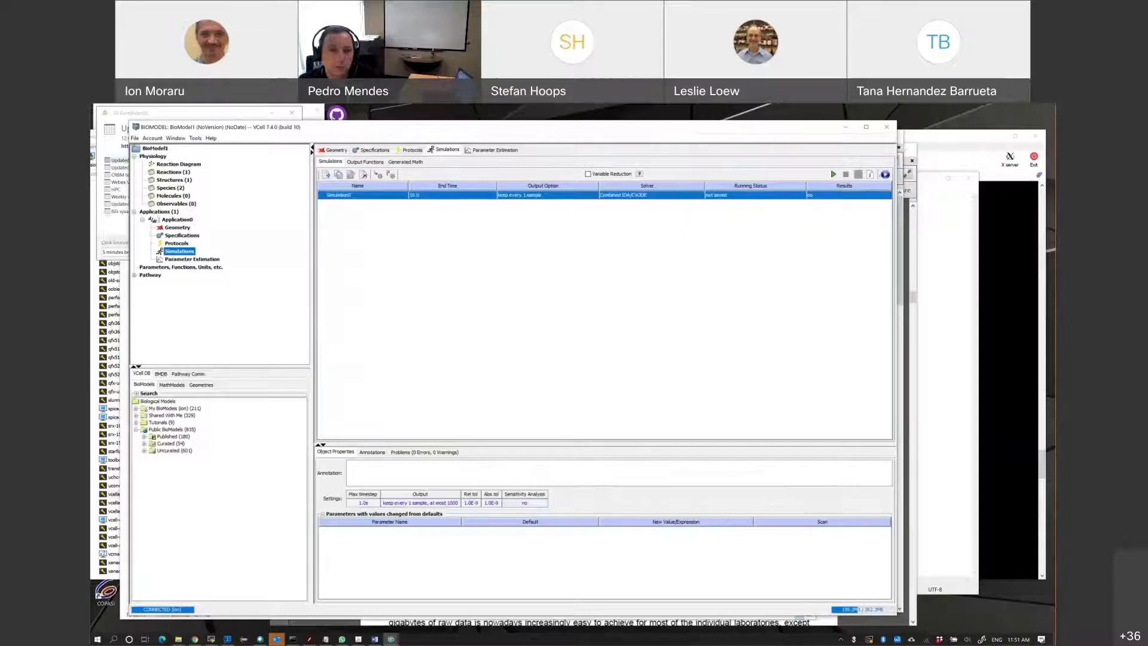
left_click(884, 174)
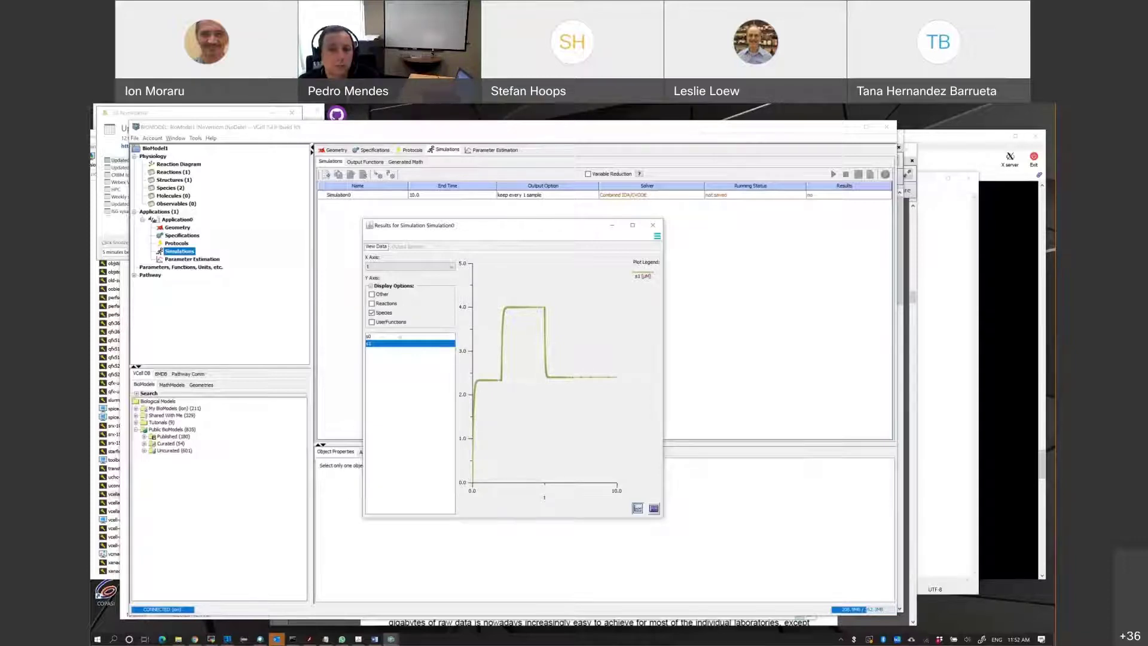
left_click(401, 335)
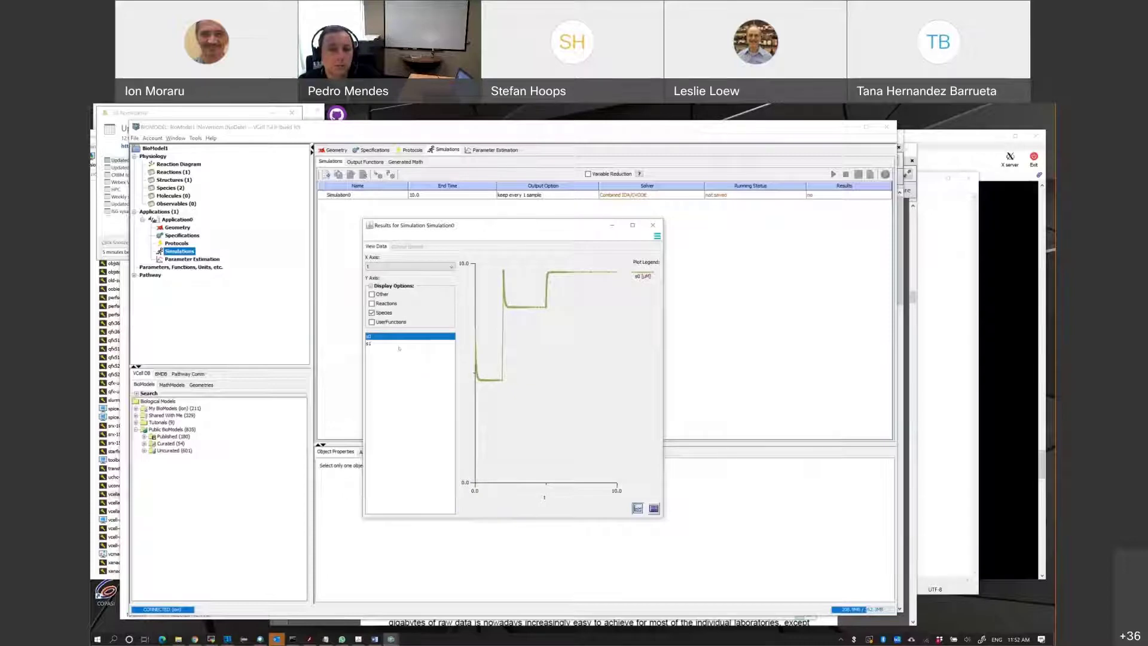
left_click(399, 344, "shift")
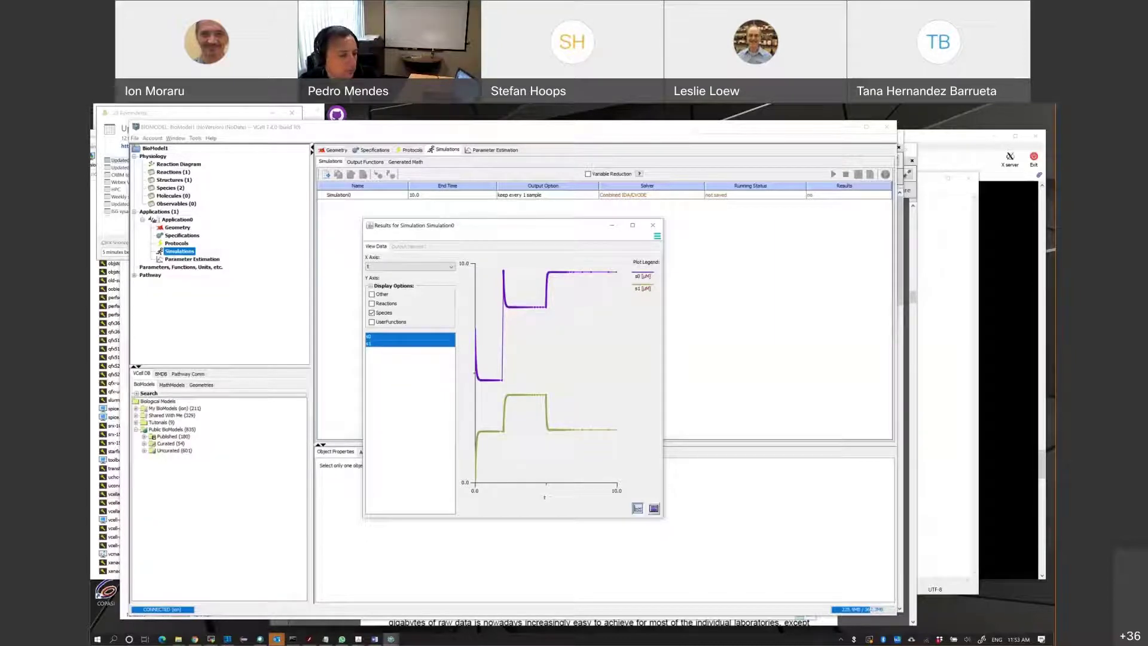
Switch to the browser and view the first page of the paper "Sniffers, buzzers, toggles and blinkers".
mouse_move(276, 638)
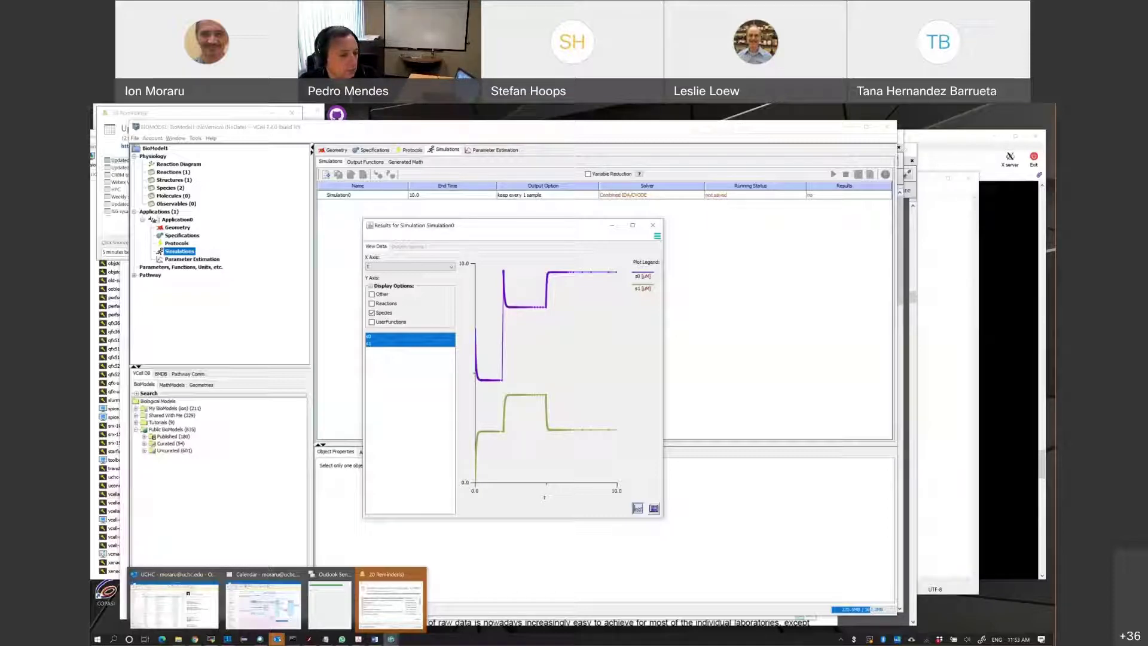
mouse_move(375, 639)
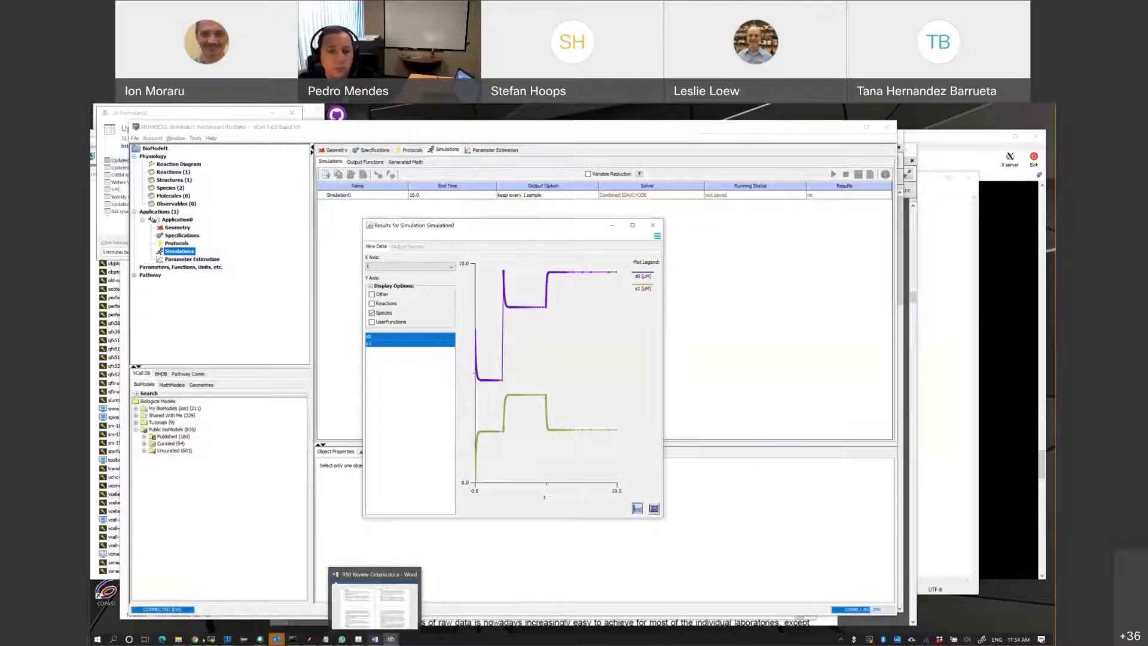
mouse_move(194, 638)
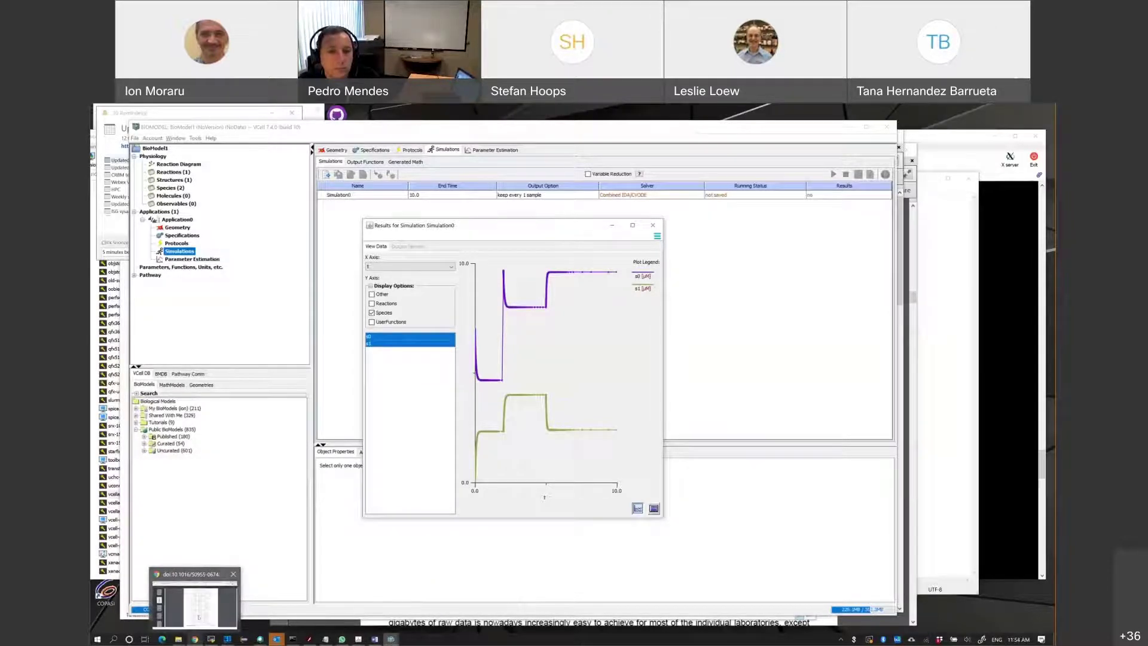
left_click(198, 615)
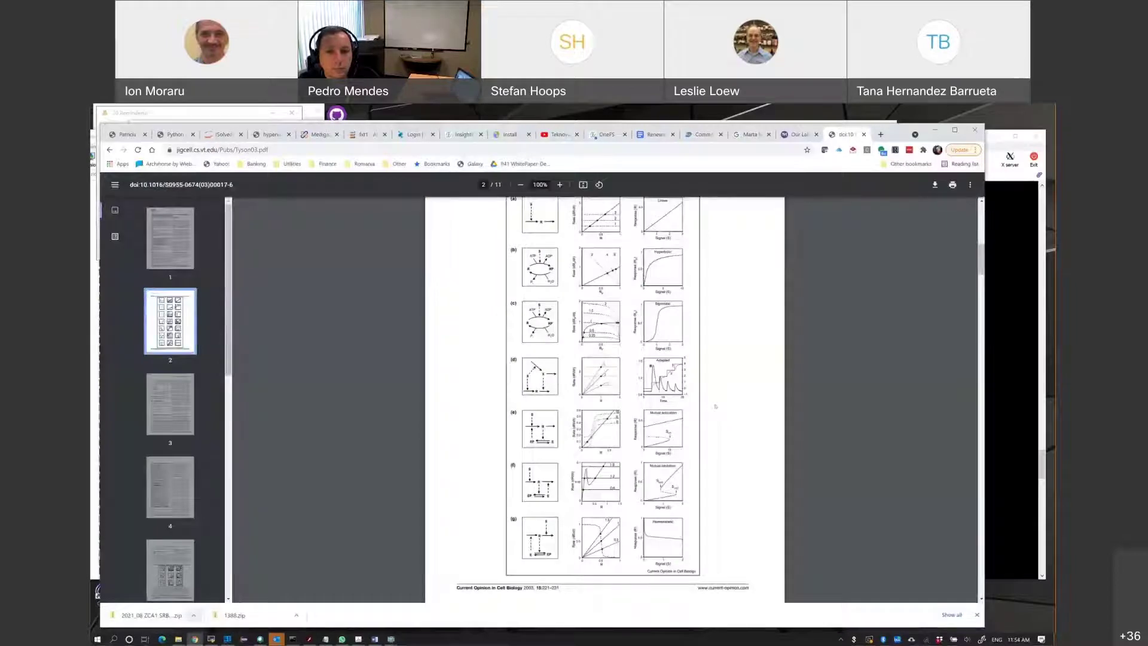
scroll(715, 407, "up", 5)
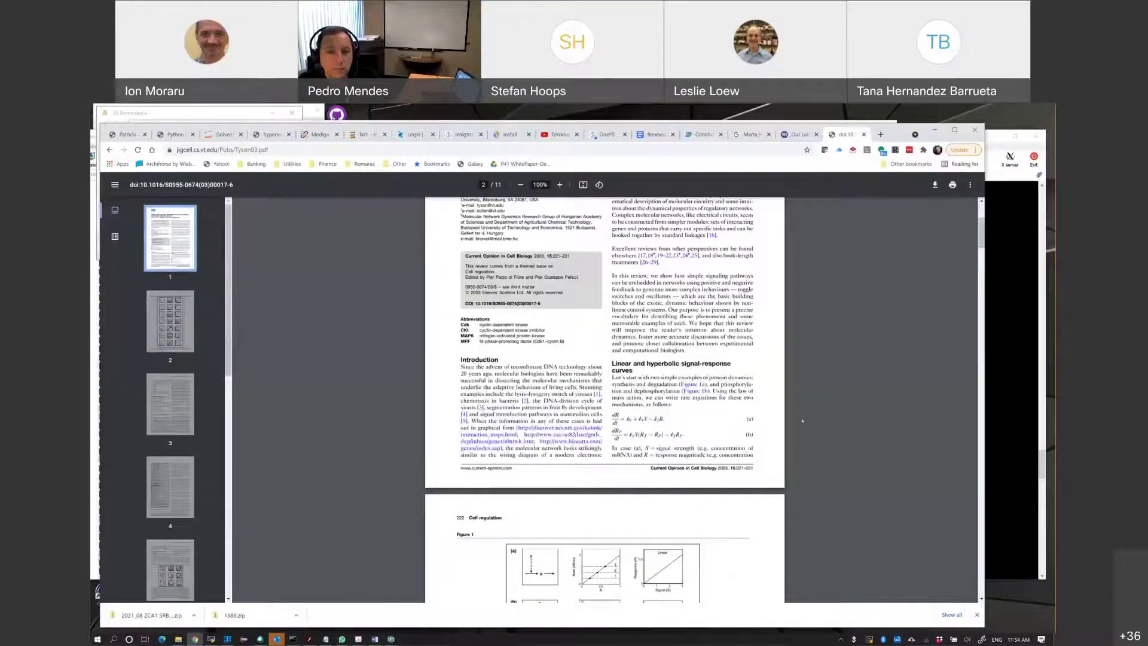
scroll(802, 421, "up", 3)
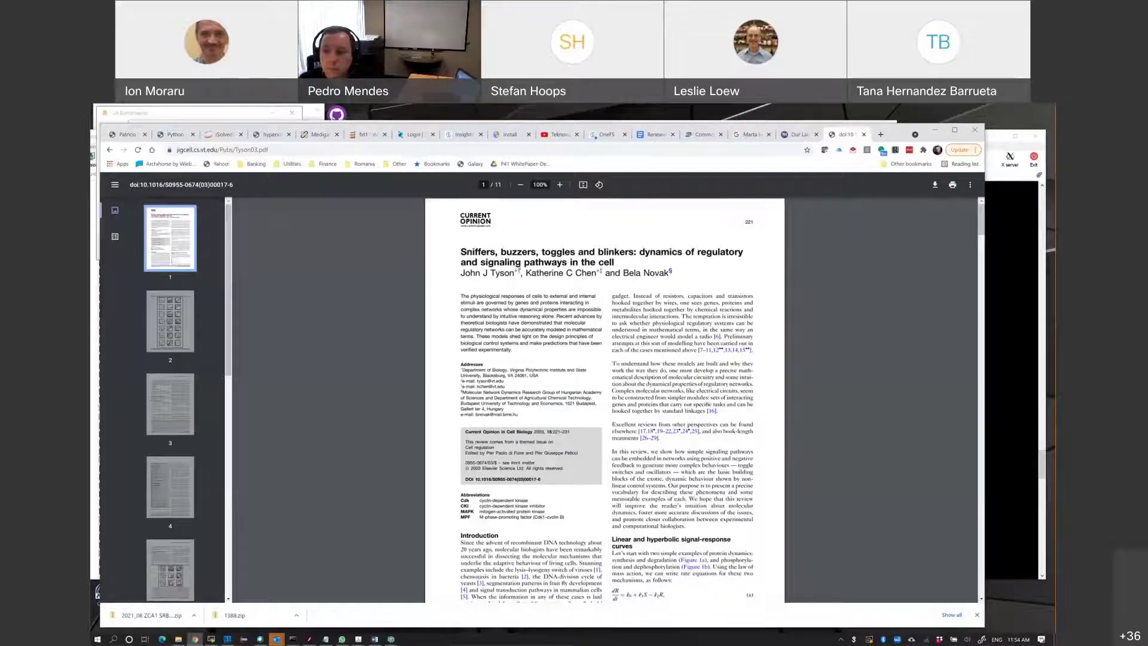
Examine the signaling pathway diagrams and response curves of Figure 1 on page 2 at 200% zoom.
scroll(603, 400, "down", 4)
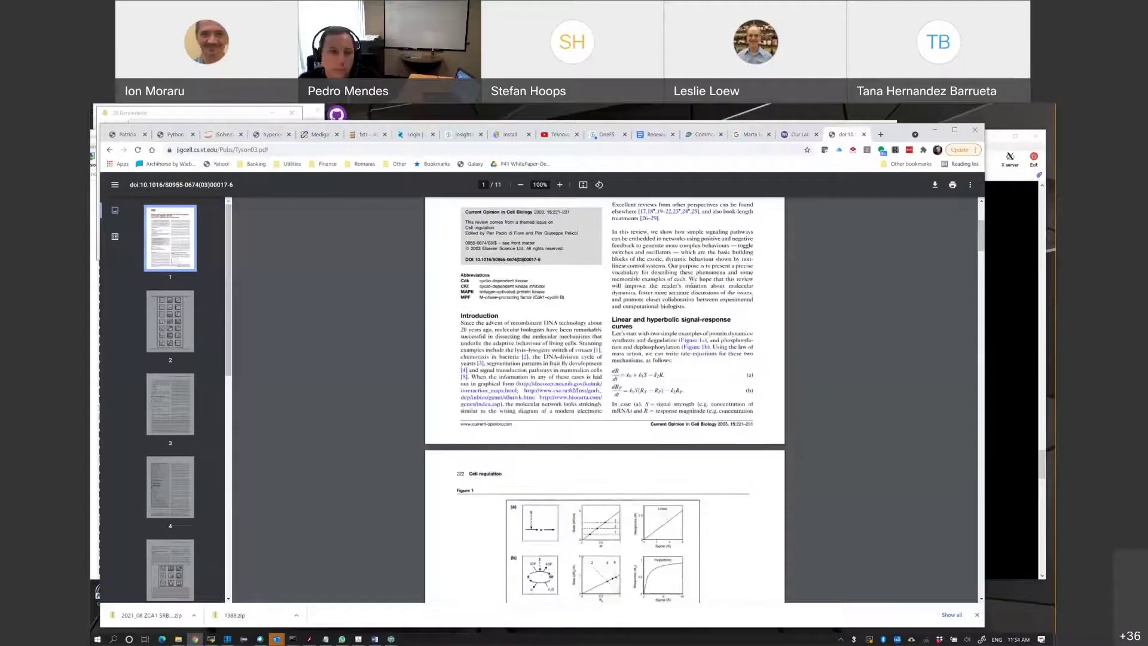
scroll(604, 401, "down", 3)
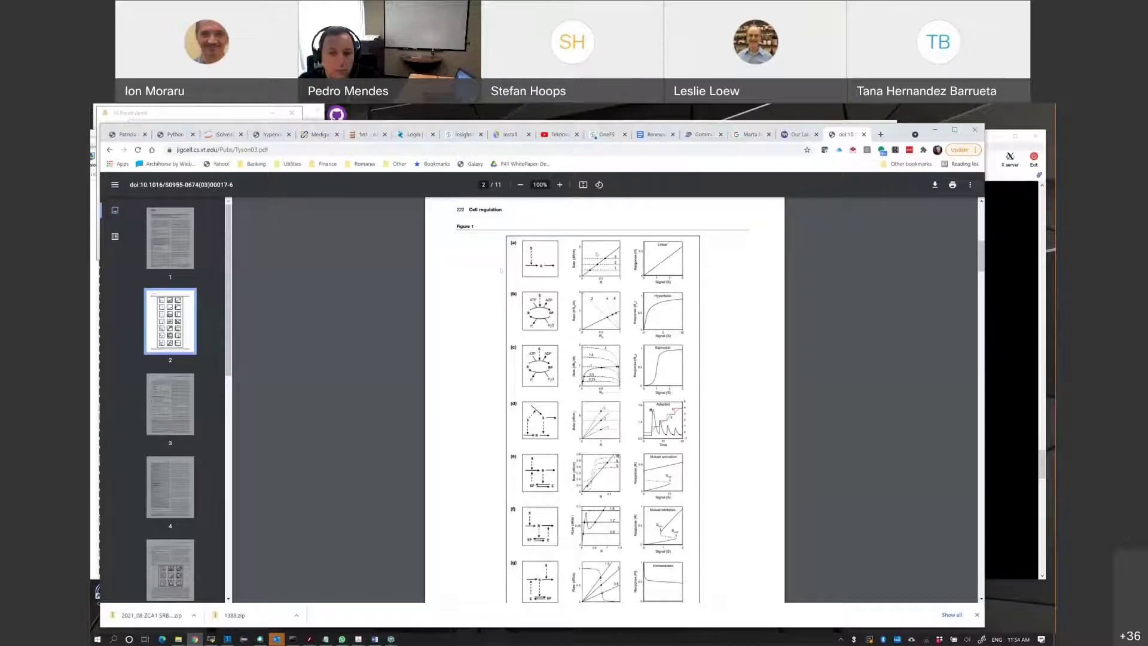
left_click(560, 185)
left_click(560, 184)
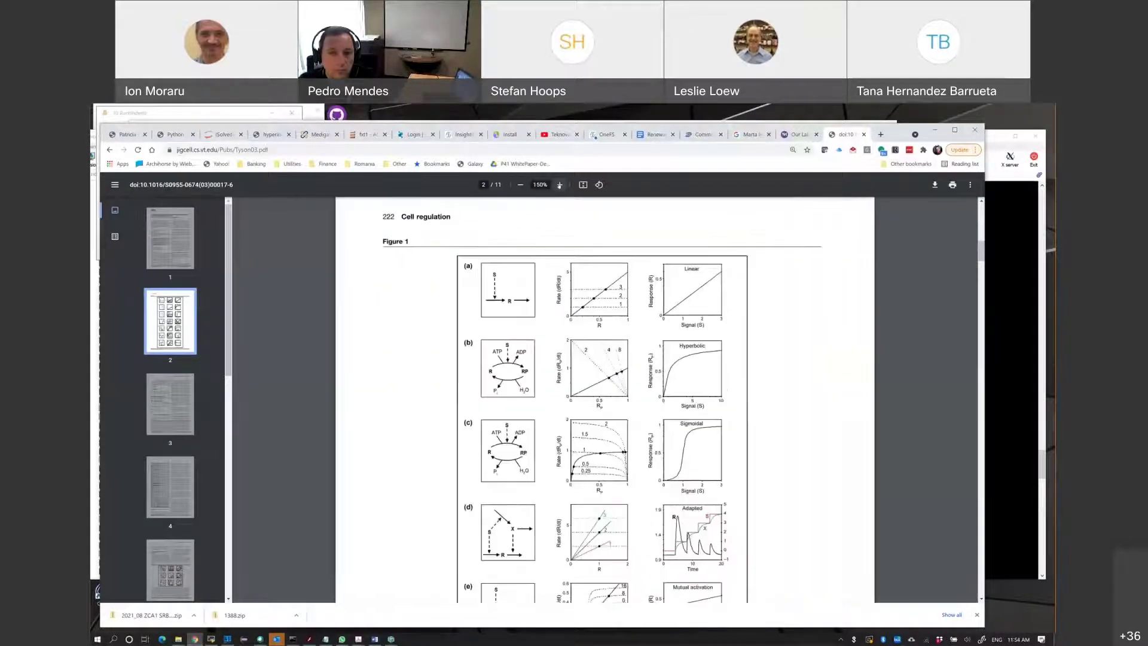
left_click(560, 185)
left_click(559, 185)
left_click(560, 184)
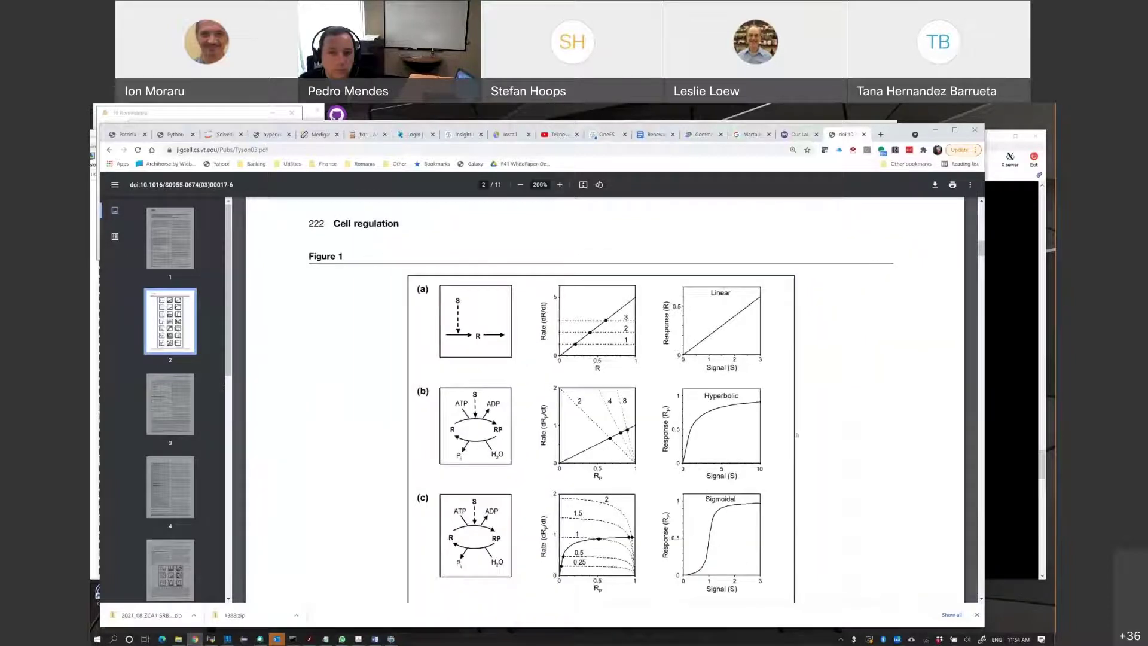
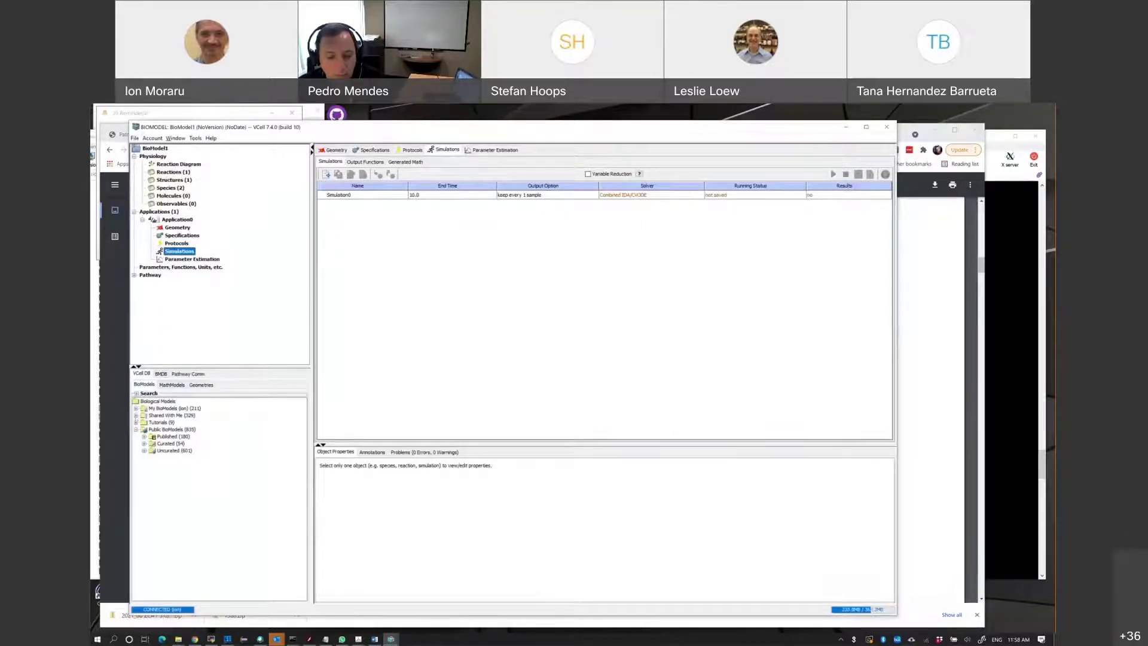
Search the database for BioModels modified between 6/1/2020 and 6/23/2021.
left_click(135, 415)
scroll(174, 439, "down", 4)
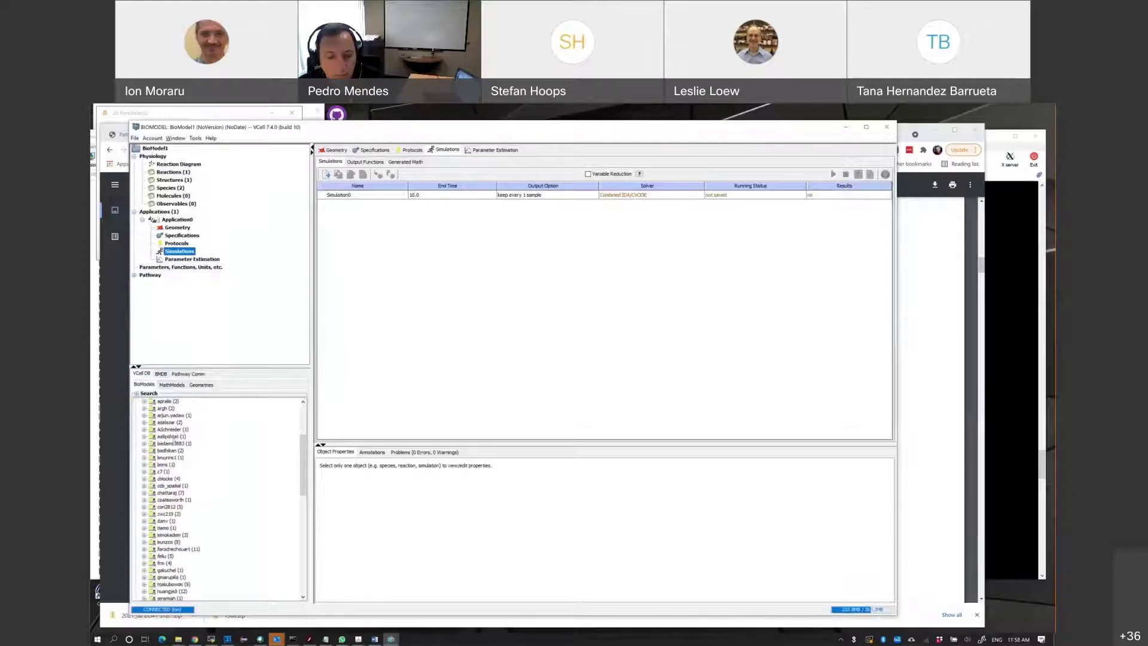
scroll(174, 441, "up", 2)
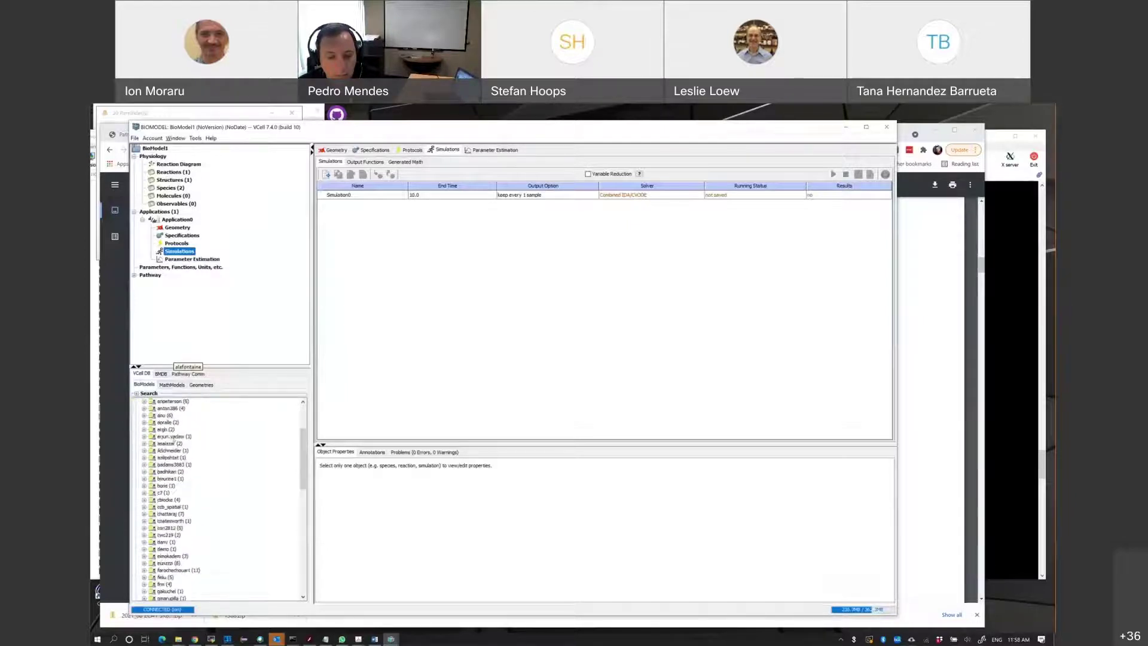
left_click(137, 392)
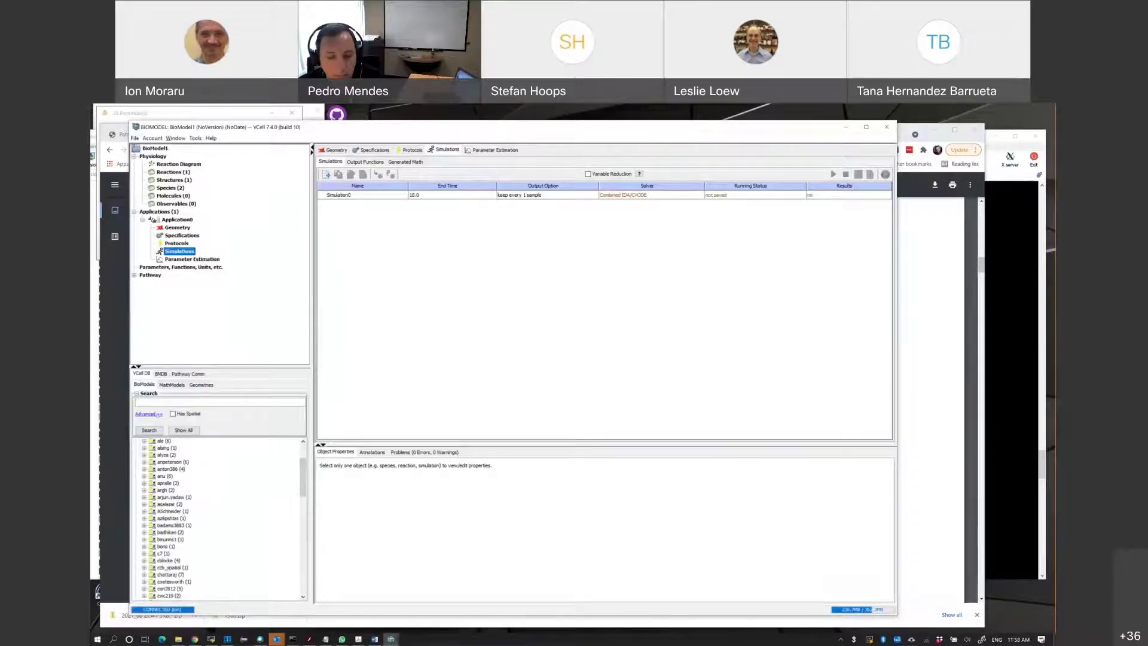
left_click(149, 413)
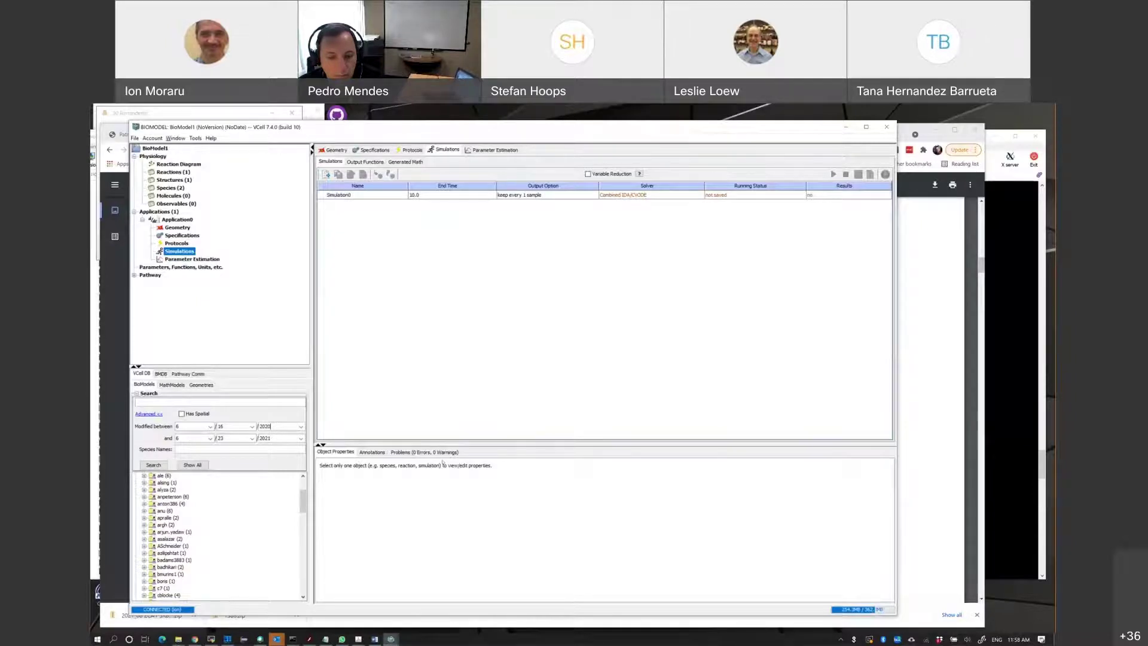
key("BackSpace")
key("Tab")
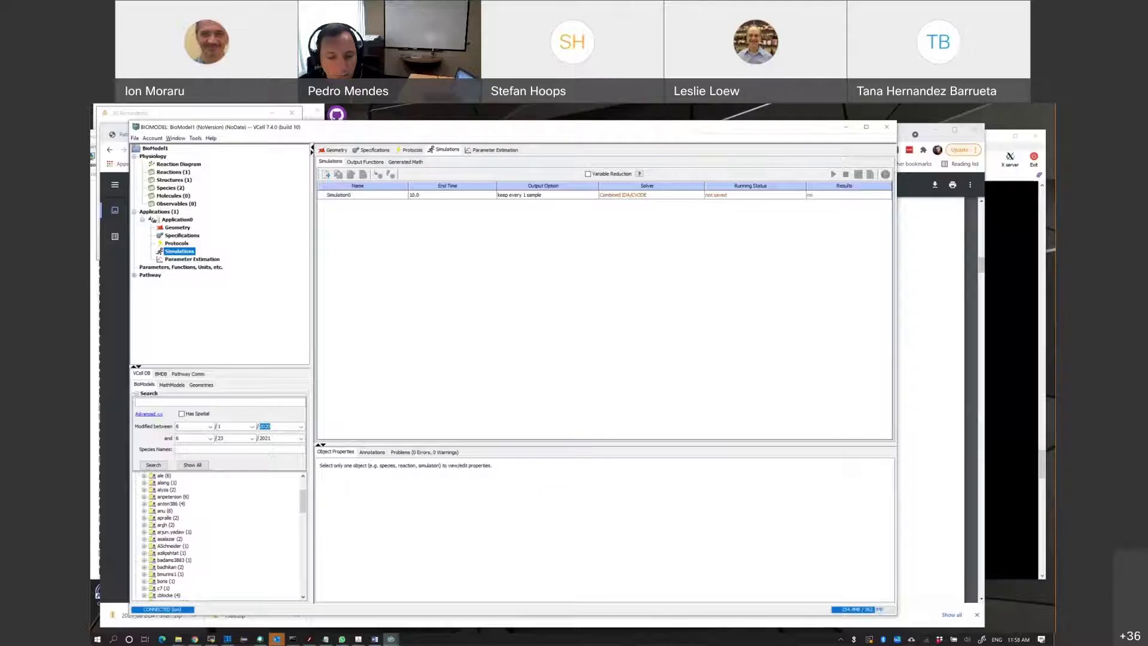
left_click(153, 465)
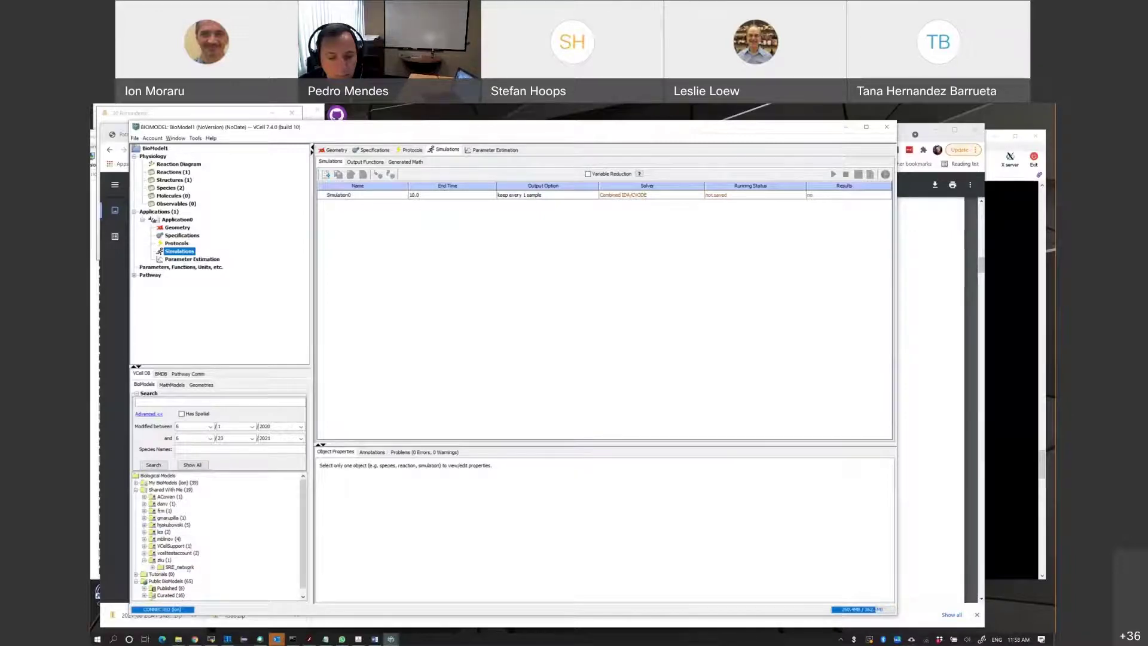
Open the saved version of the shared SRE_network model, maximize its window and enlarge the reaction diagram.
left_click(186, 567)
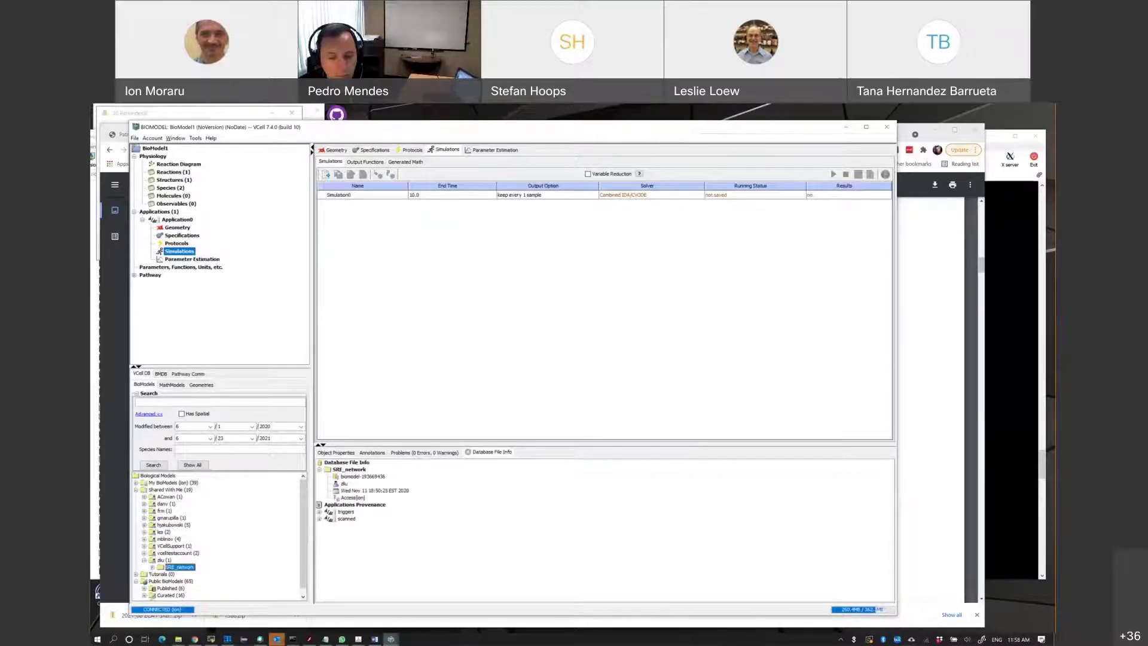
left_click(153, 567)
double_click(222, 574)
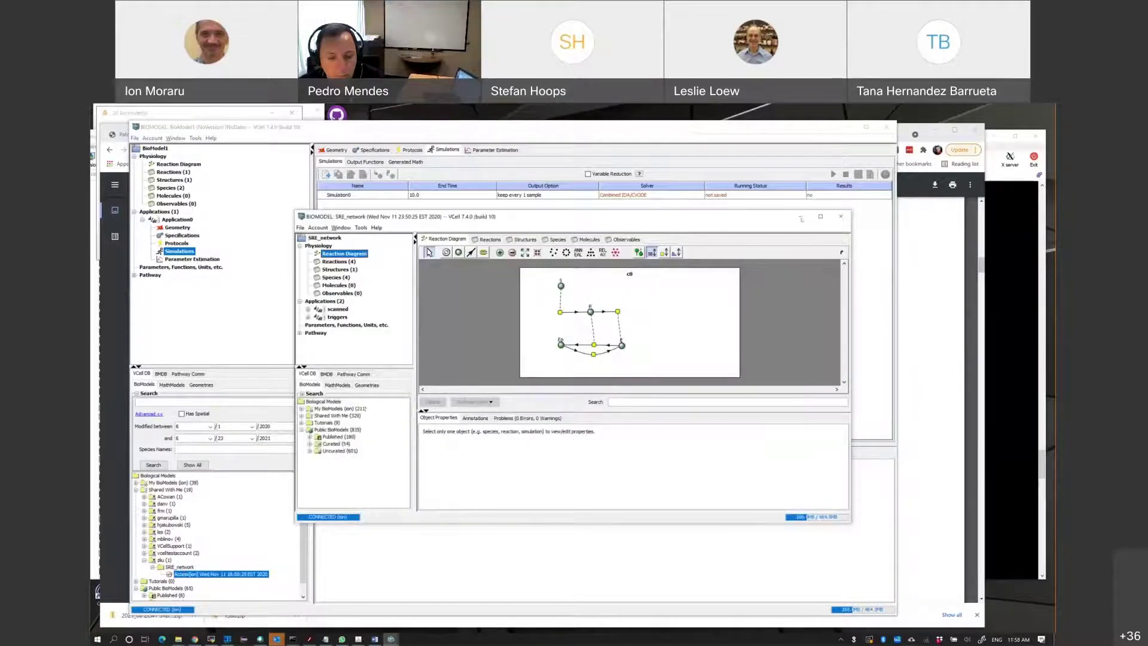
key("super+Up")
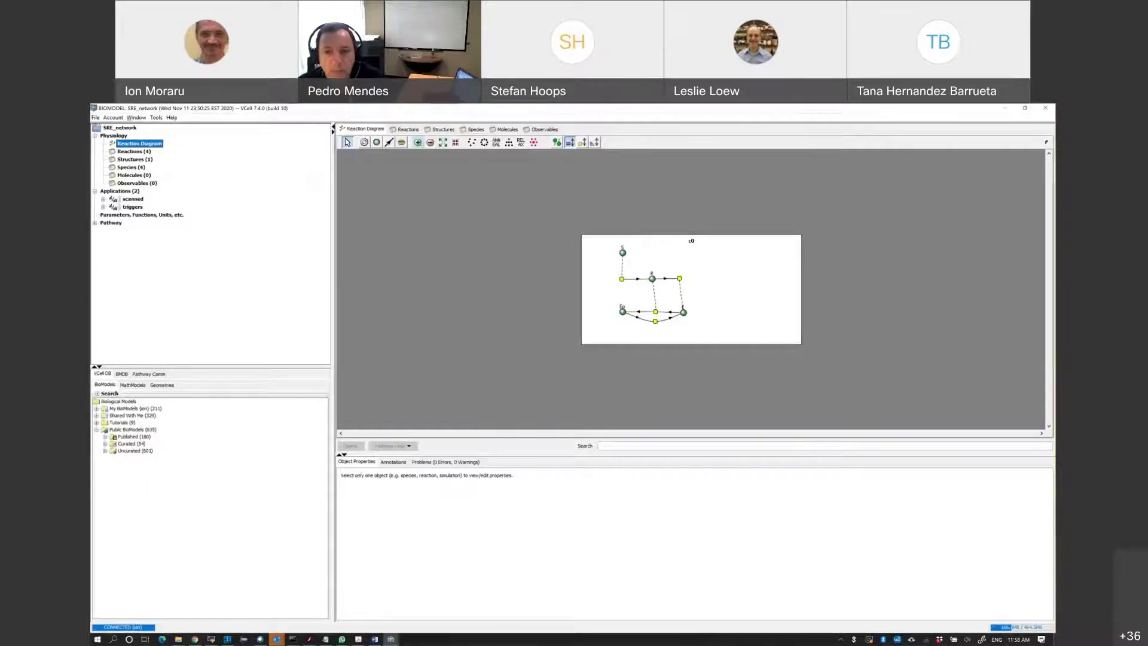
left_click(417, 143)
left_click(418, 142)
left_click(417, 143)
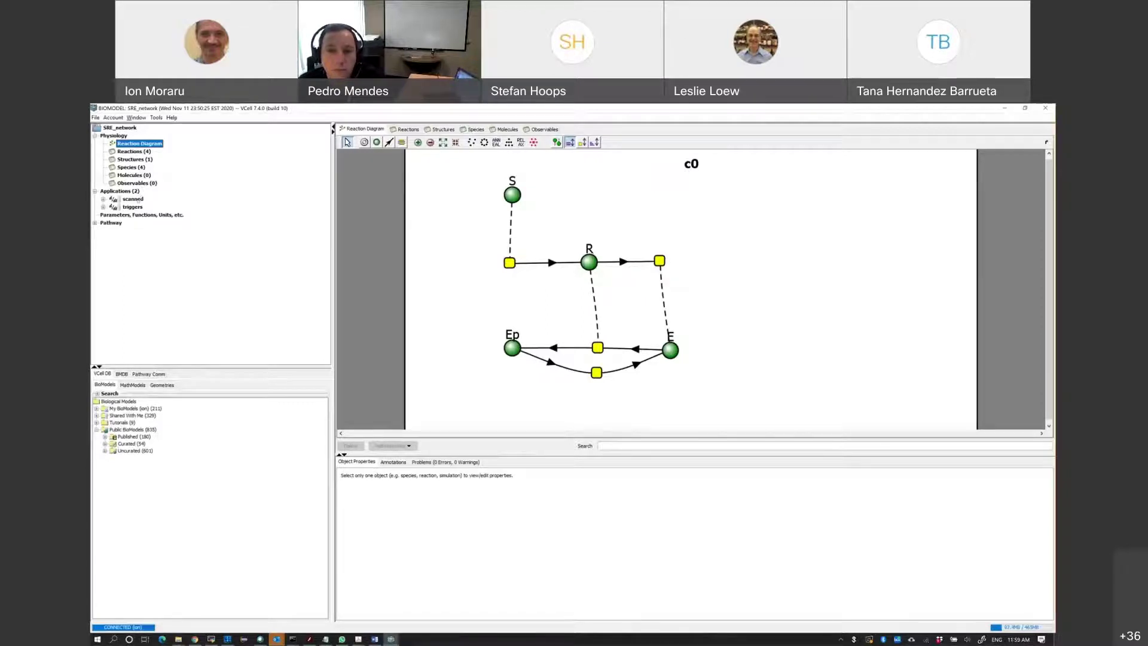
Open the existing results of Simulation1 in the scanned application.
left_click(132, 199)
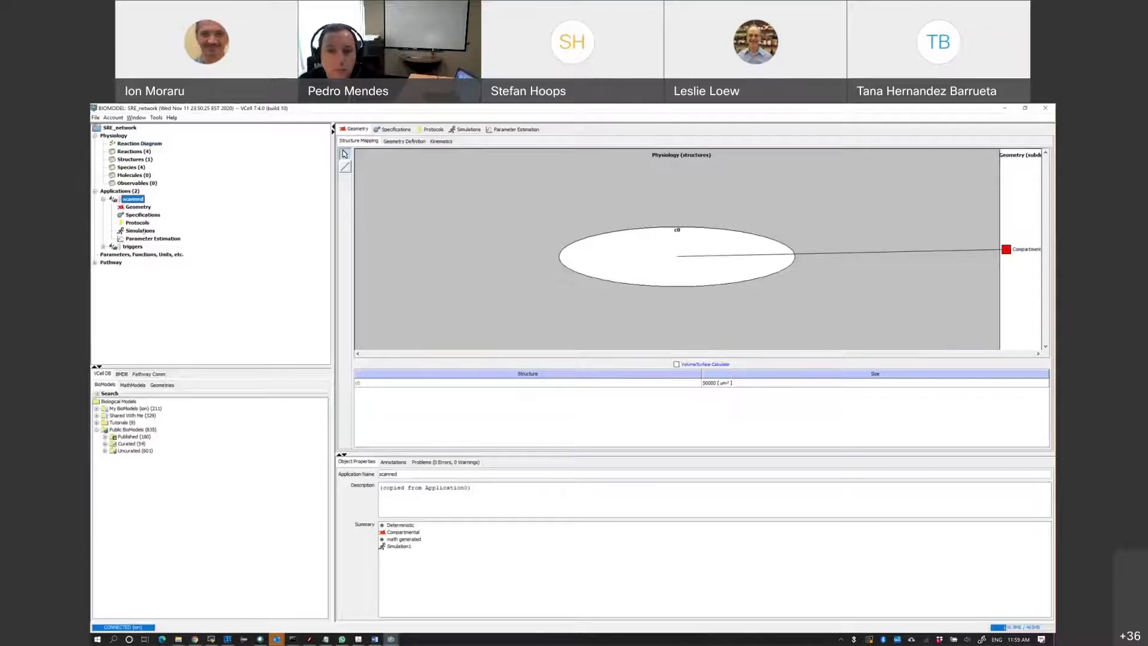
left_click(140, 231)
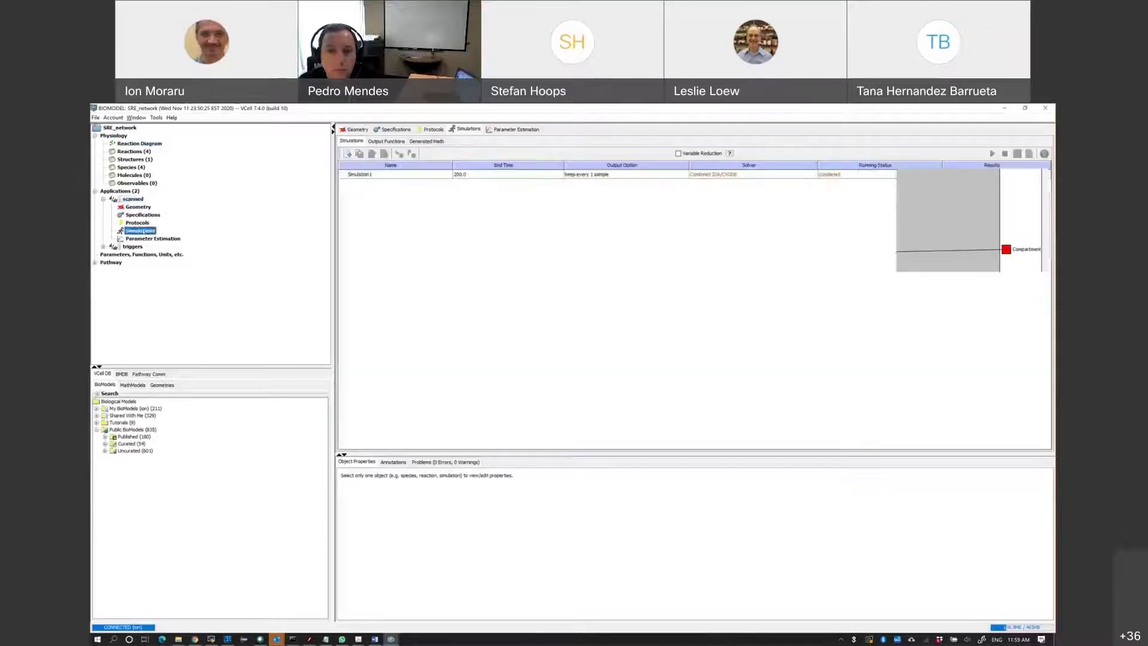
left_click(362, 174)
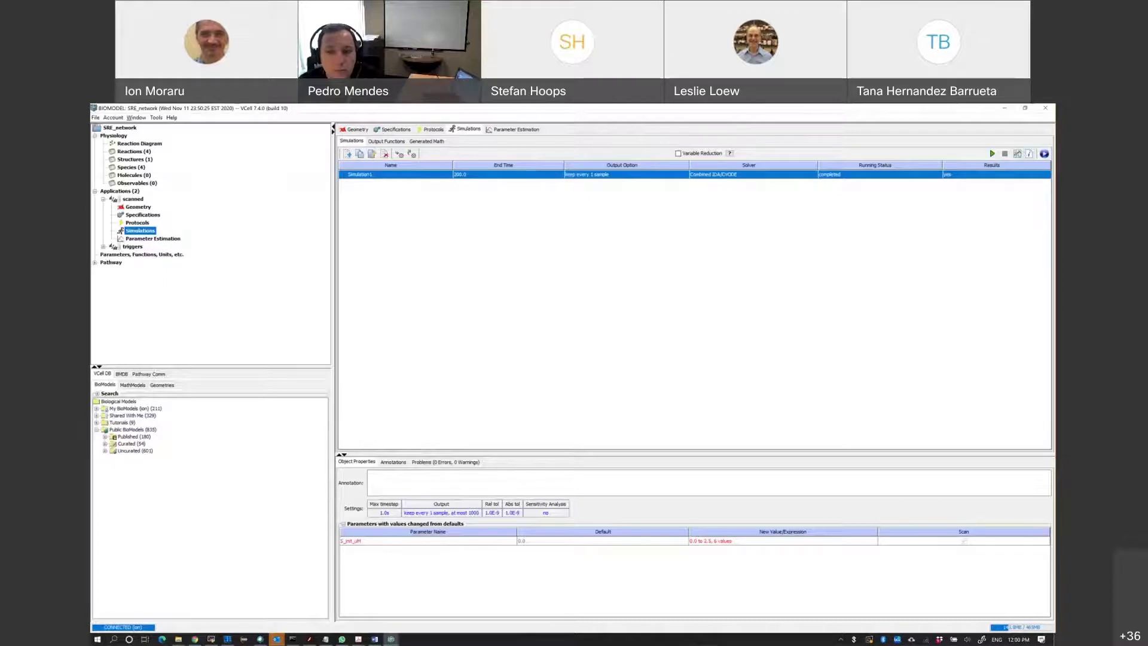
left_click(1017, 154)
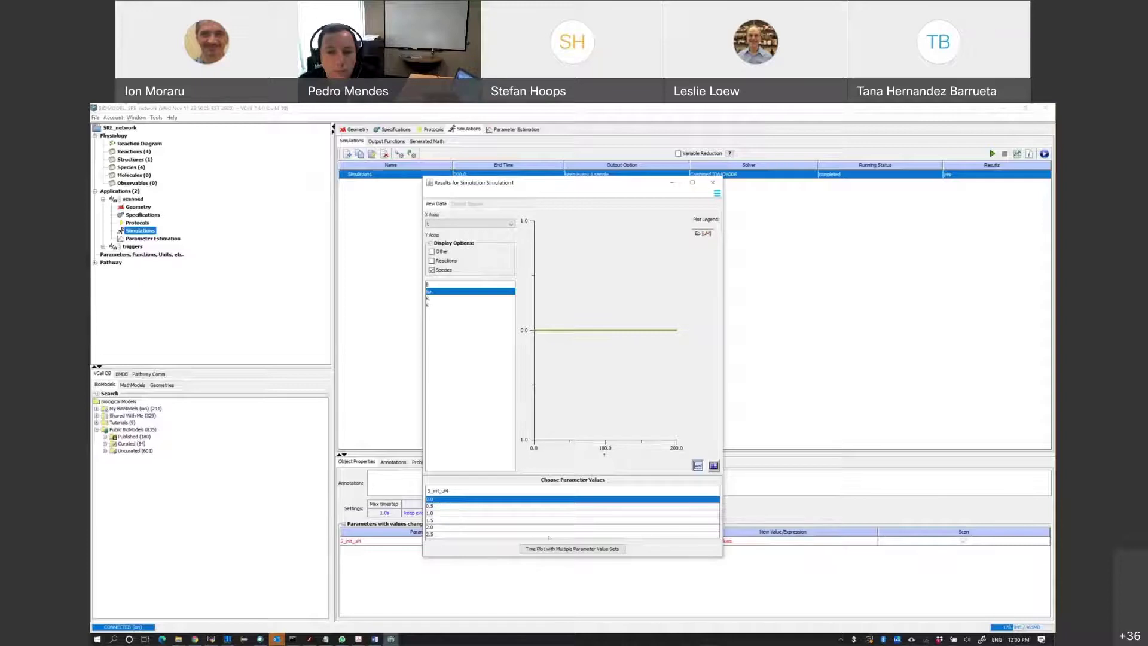
View the Ep time course for the S_init_uM values 2.5, 2.0 and 1.5 in turn.
left_click(572, 549)
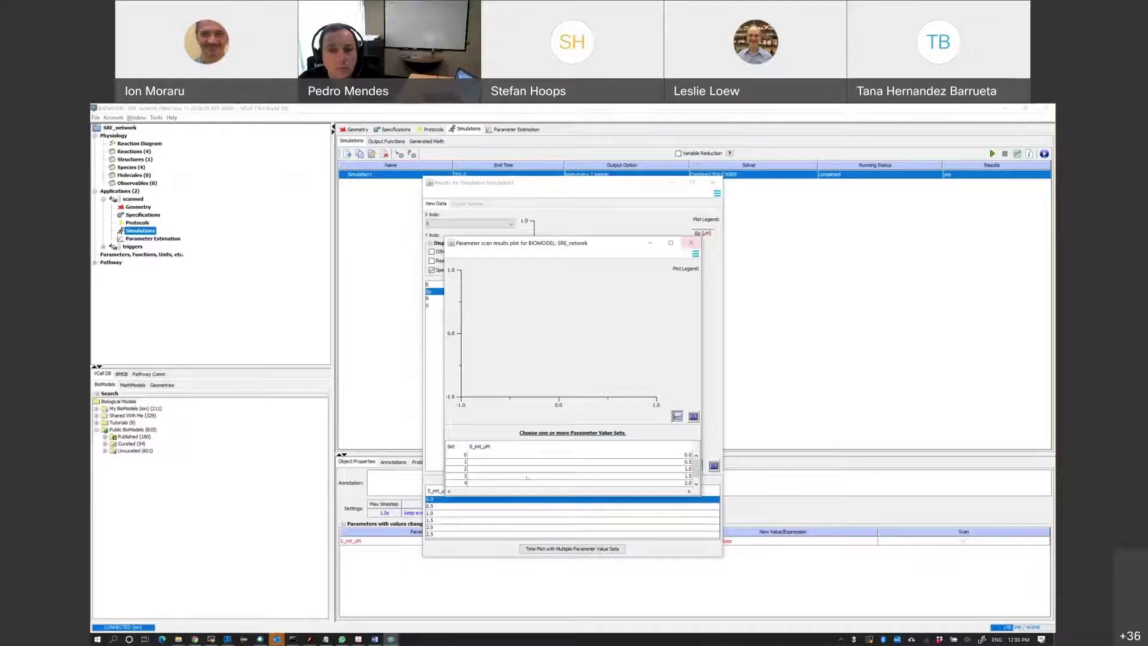
left_click(691, 242)
left_click(471, 533)
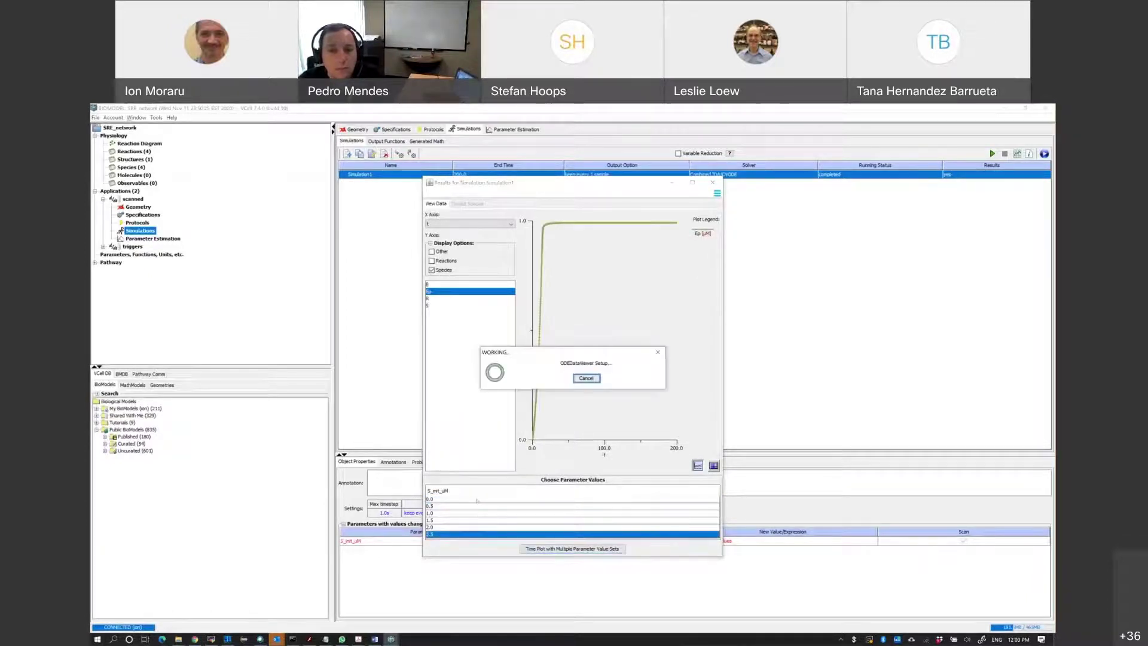
left_click(502, 526)
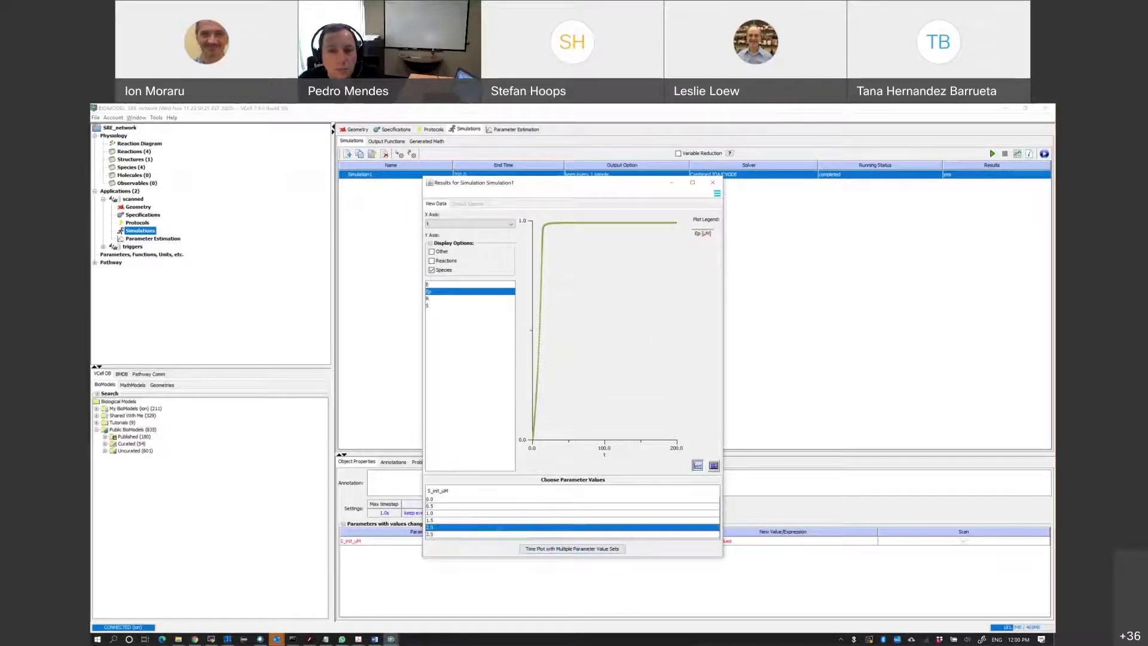
left_click(504, 519)
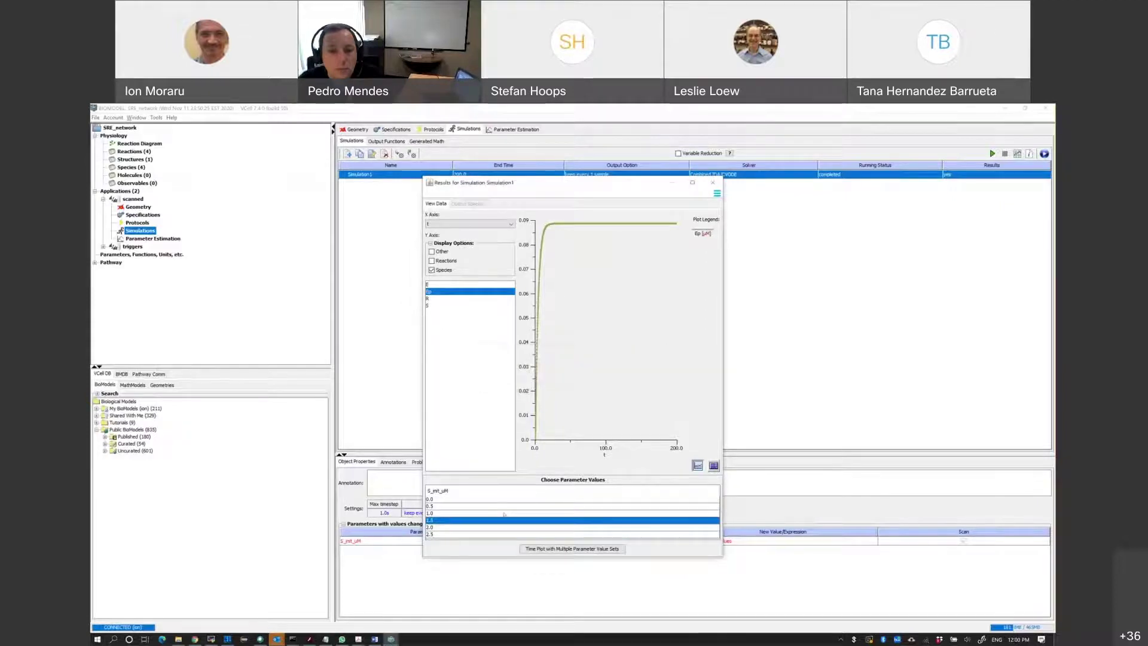
Plot Ep for all S_init_uM parameter sets together in an enlarged time plot, and close both results windows after viewing.
left_click(572, 548)
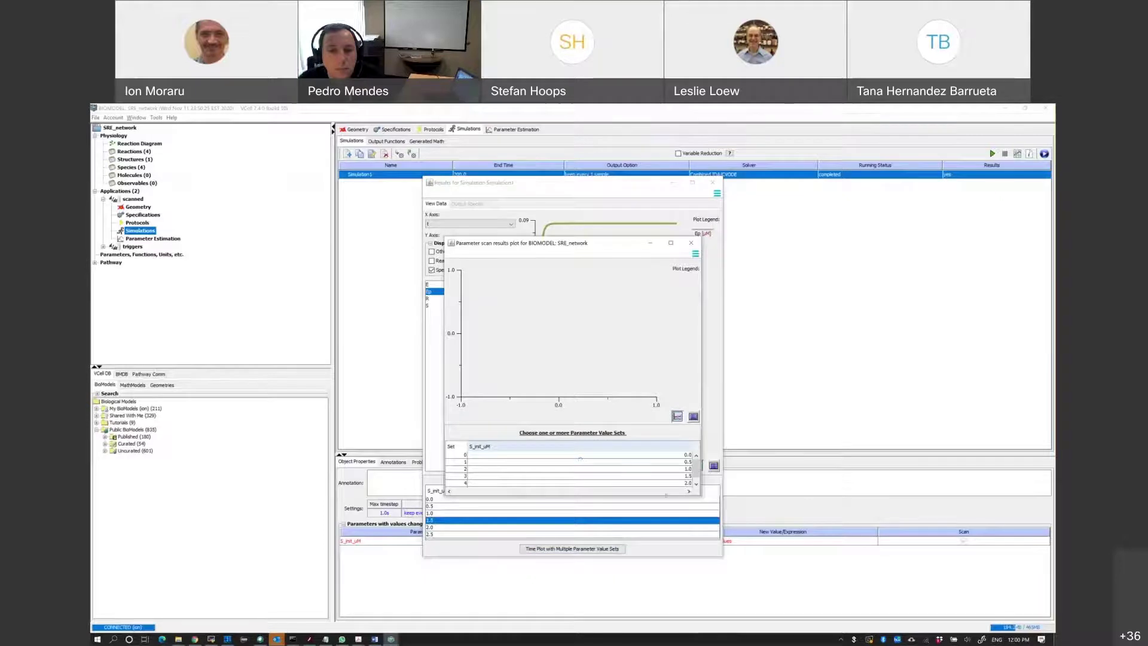
left_click(580, 456)
left_click(695, 484)
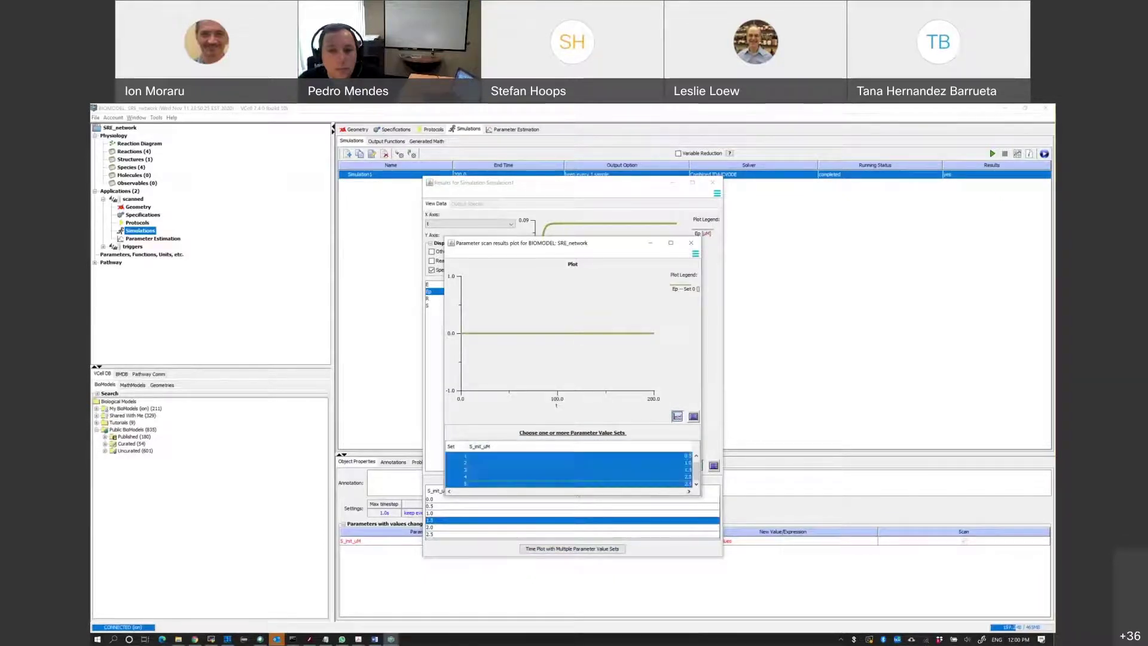
key("ctrl+a")
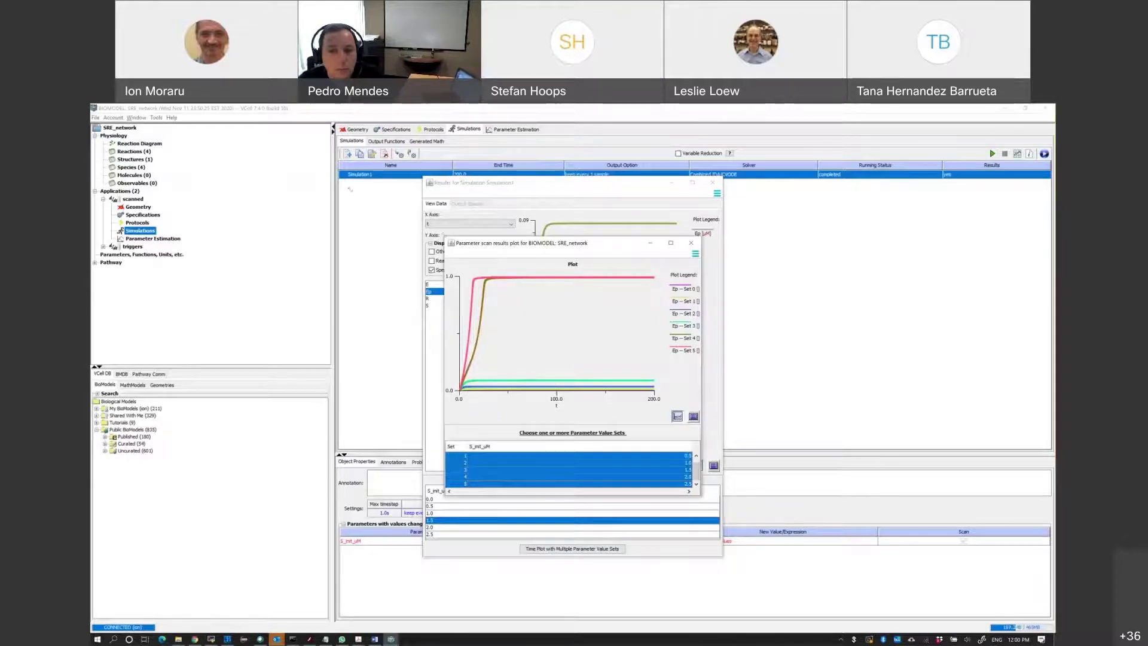
left_click_drag(303, 164, 305, 163)
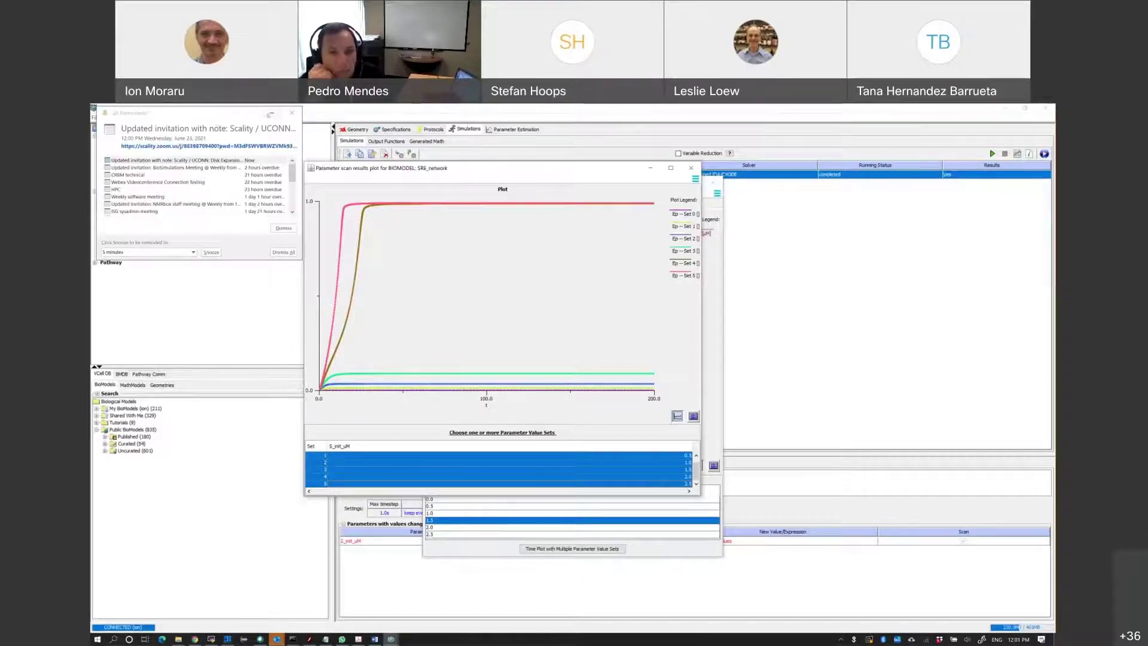
left_click(270, 114)
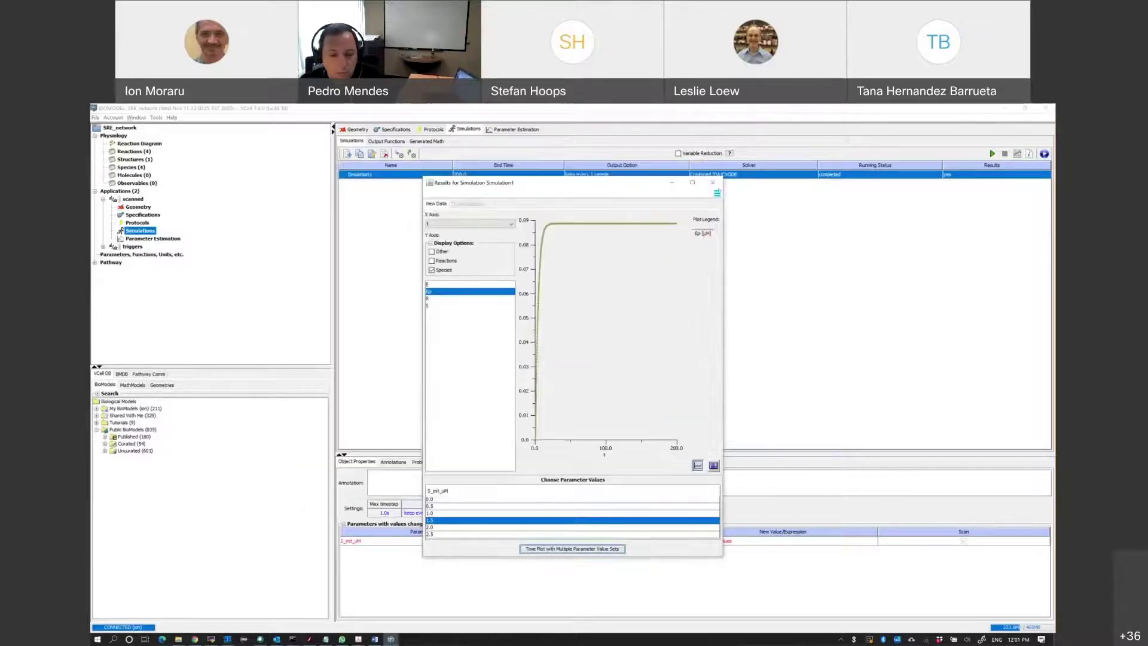
left_click(691, 168)
left_click(713, 183)
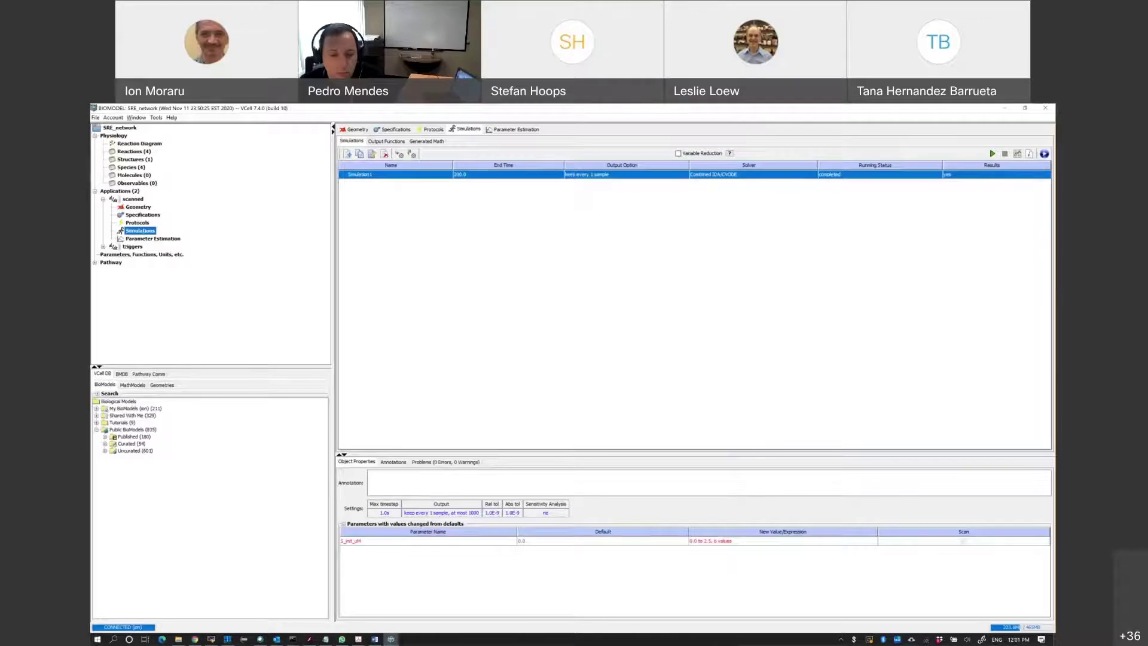
View the settings of Simulation0 in the triggers application and show that application's protocols.
left_click(104, 246)
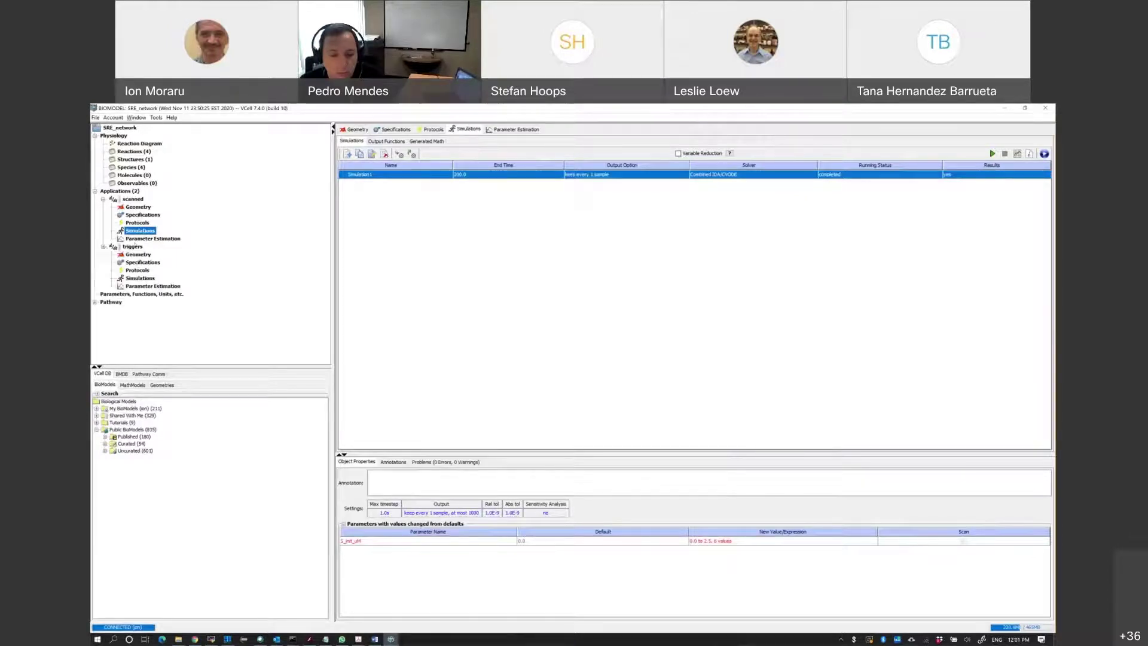
left_click(140, 278)
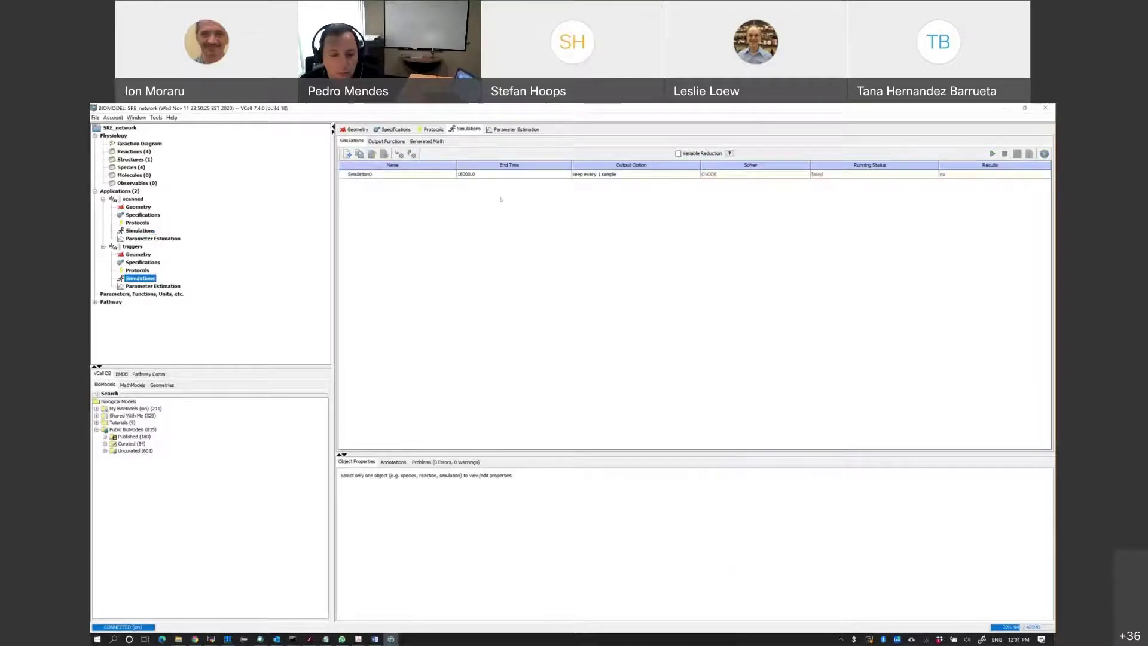
left_click(517, 174)
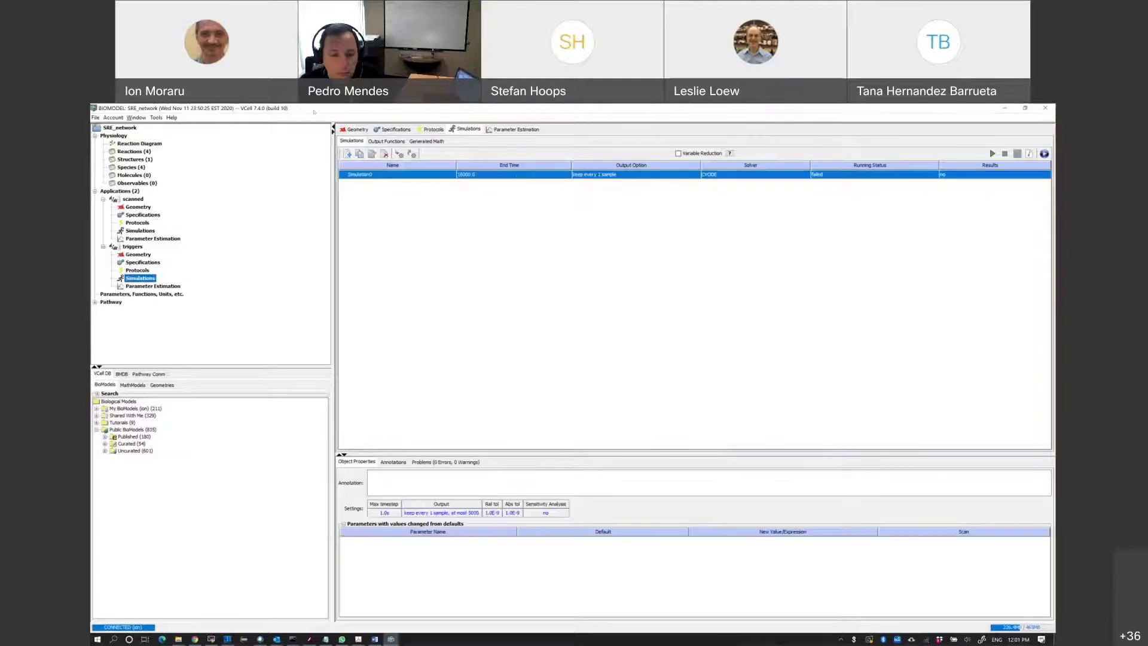
key("Up")
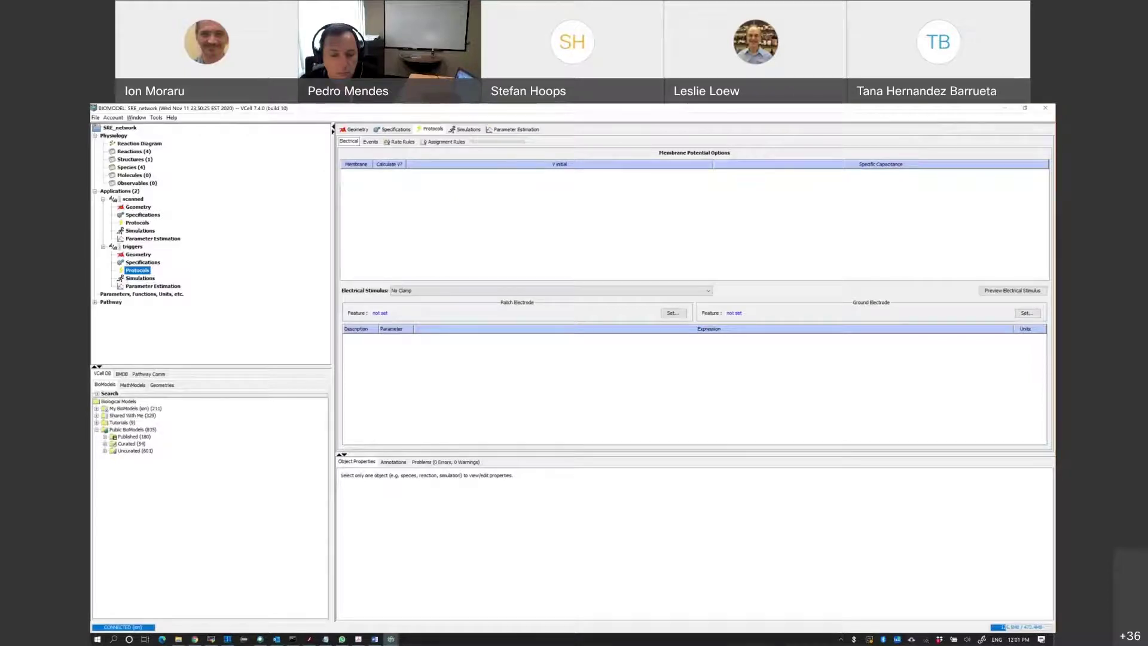
Restore the SRE_network window from its maximized state and extend it toward the upper-left corner.
left_click(1024, 109)
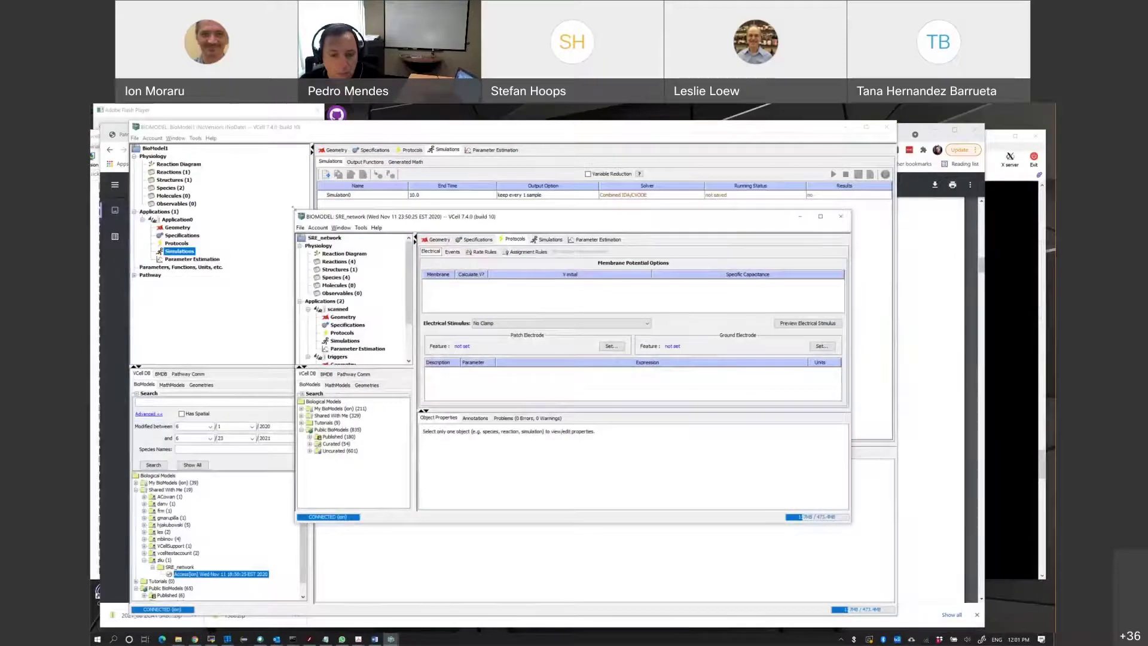
left_click(221, 574)
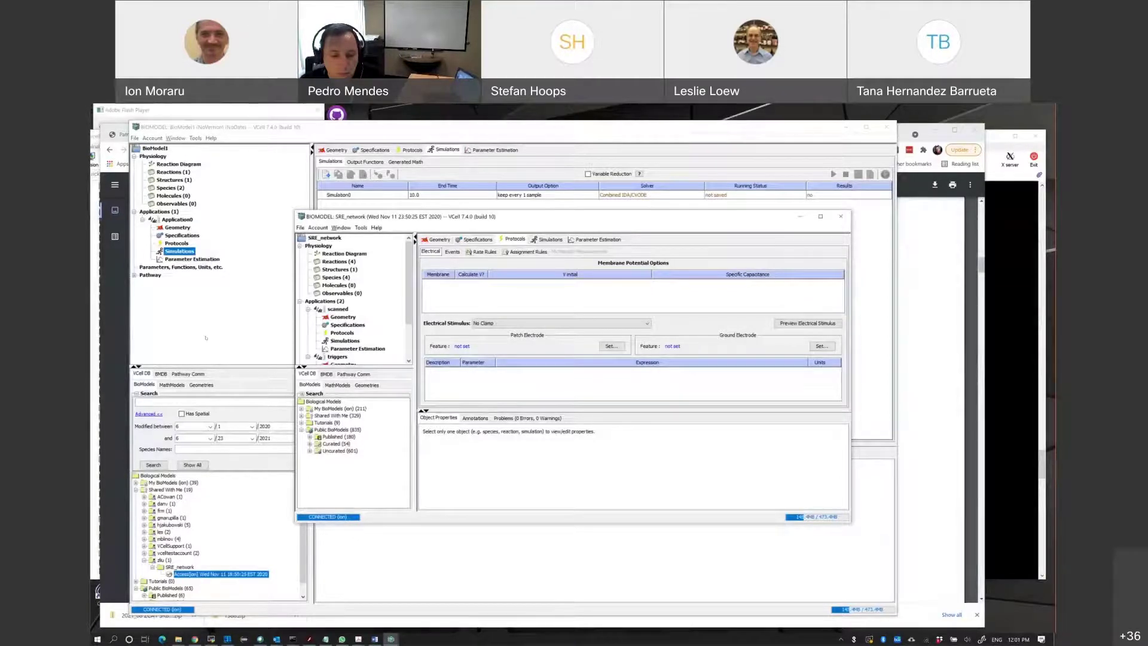
left_click_drag(295, 210, 108, 137)
Open the events of the triggers application's protocols and plot the trigger of event0.
left_click(159, 315)
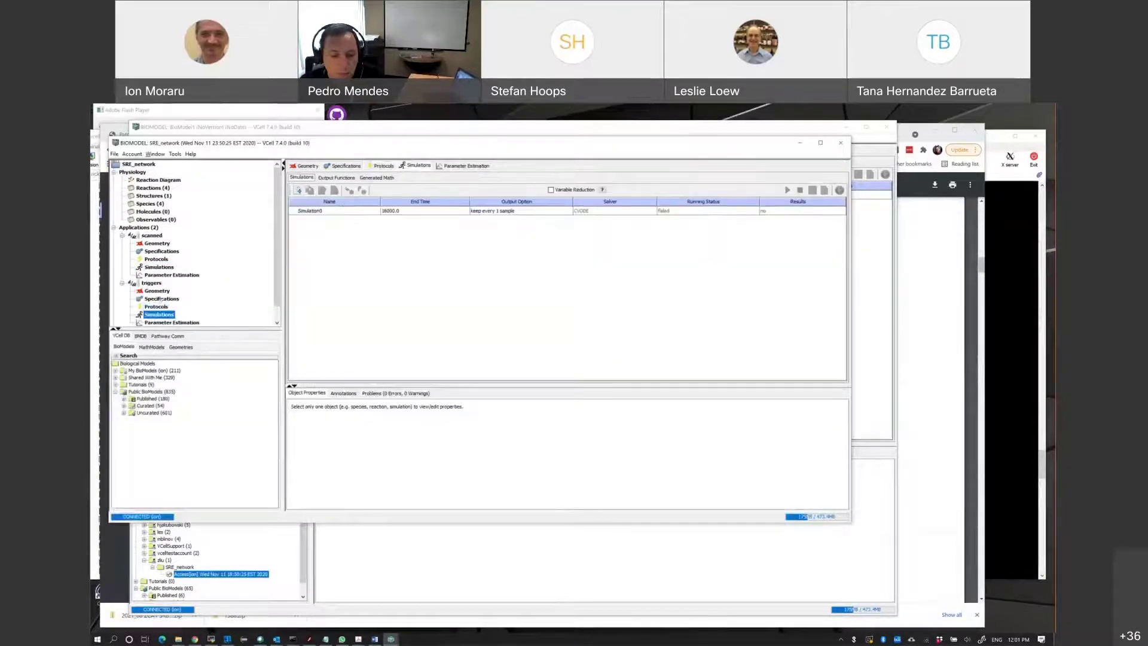
key("Up")
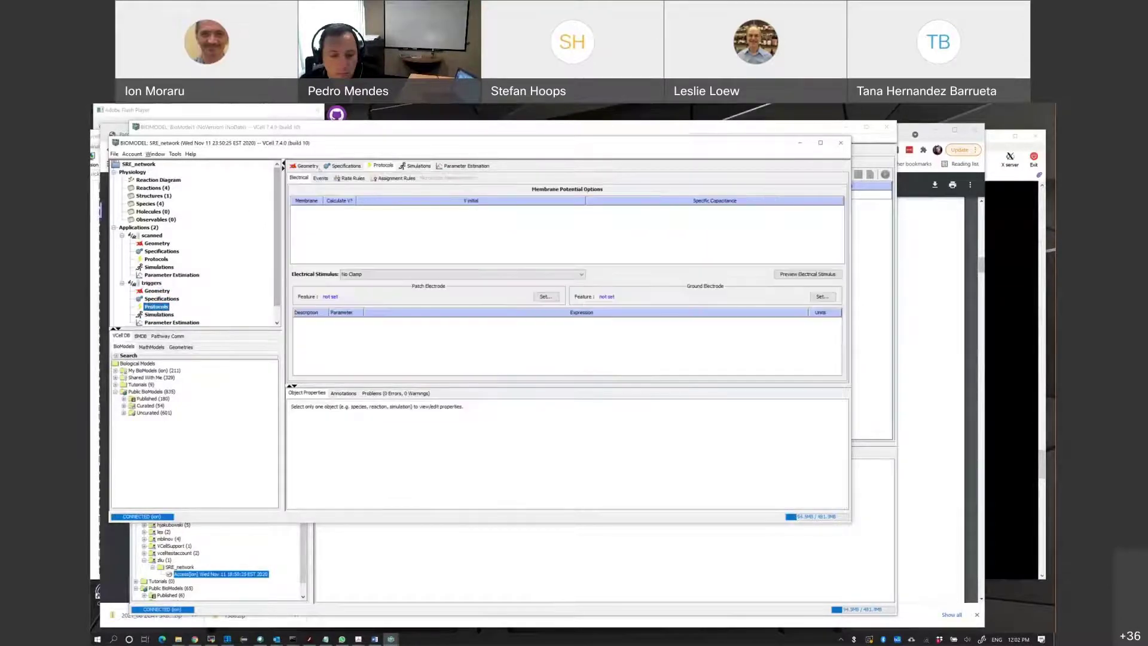
left_click(321, 178)
left_click(342, 217)
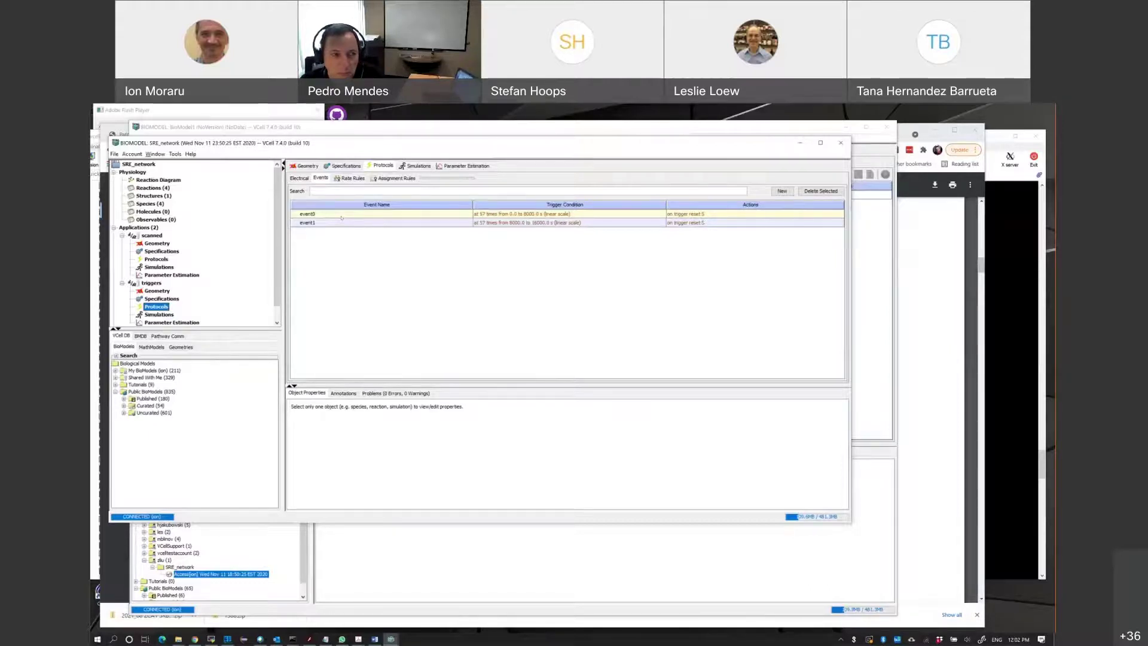
left_click(341, 215)
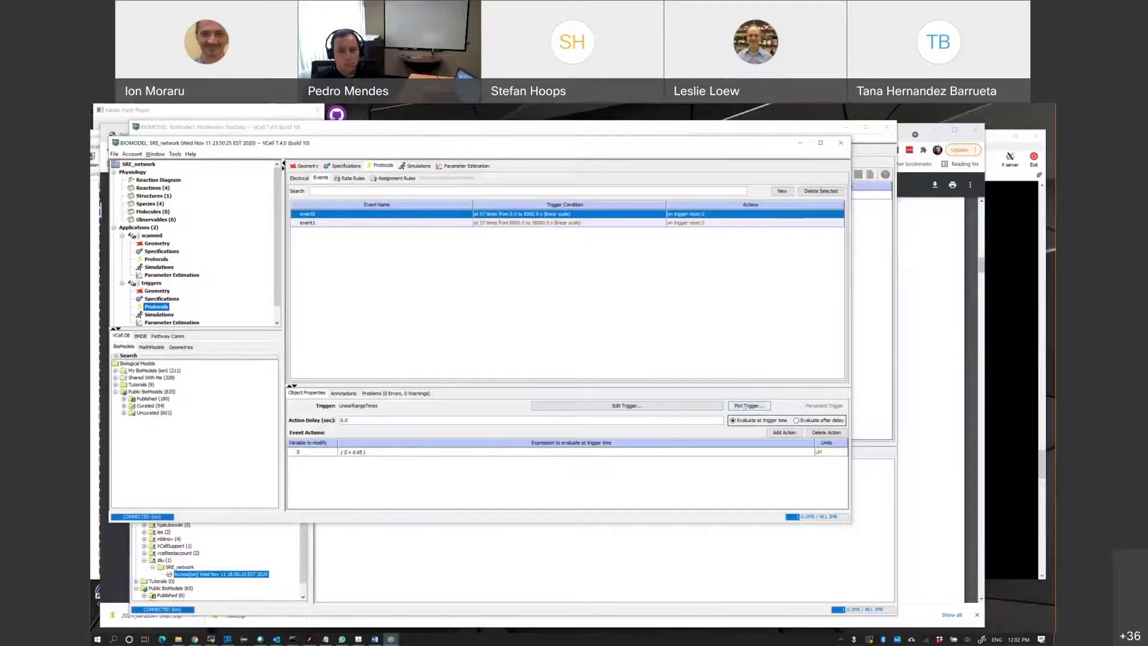
left_click(762, 407)
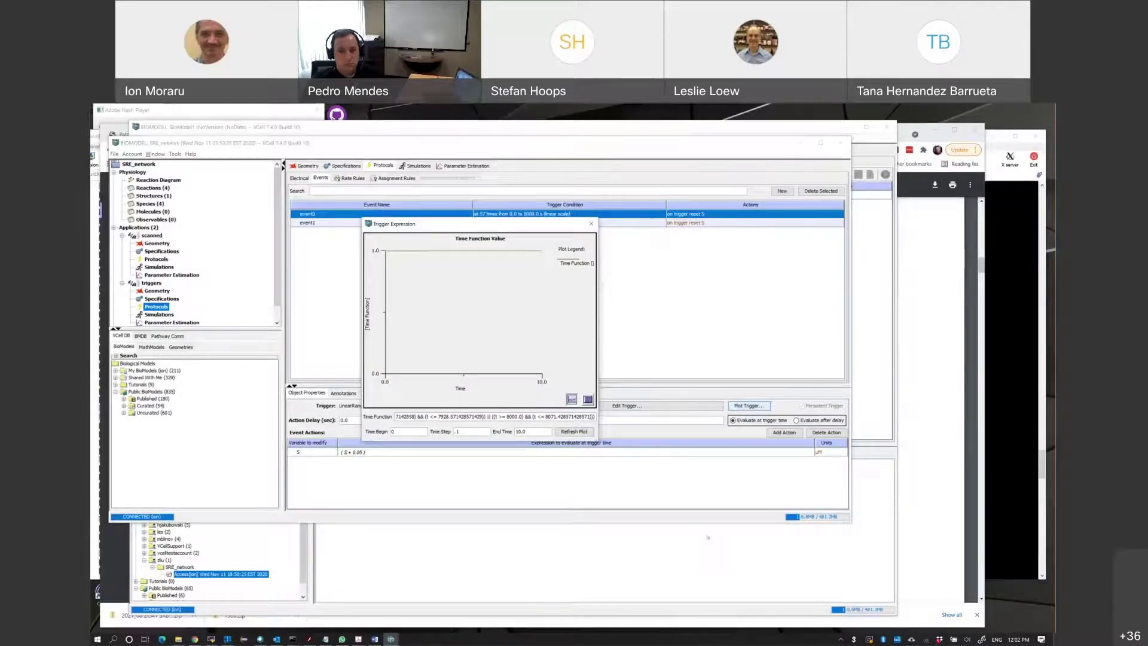
Enlarge event0's trigger plot, replot its time function with an end time of 8000, and close the plot.
left_click_drag(596, 440, 791, 578)
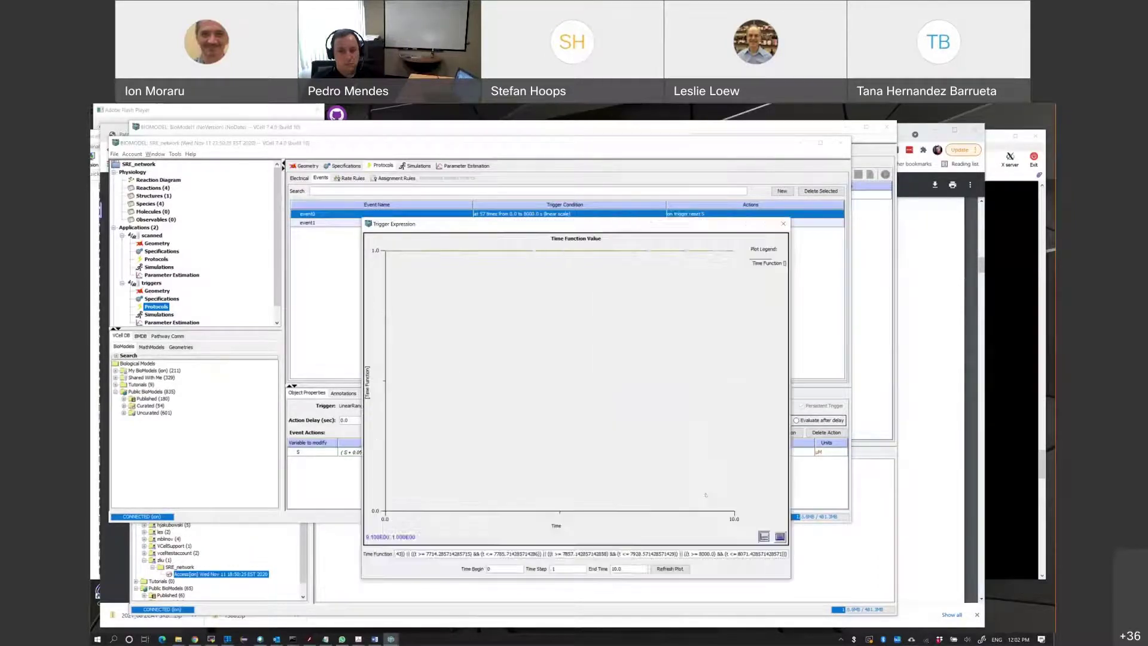
double_click(633, 569)
type("8000")
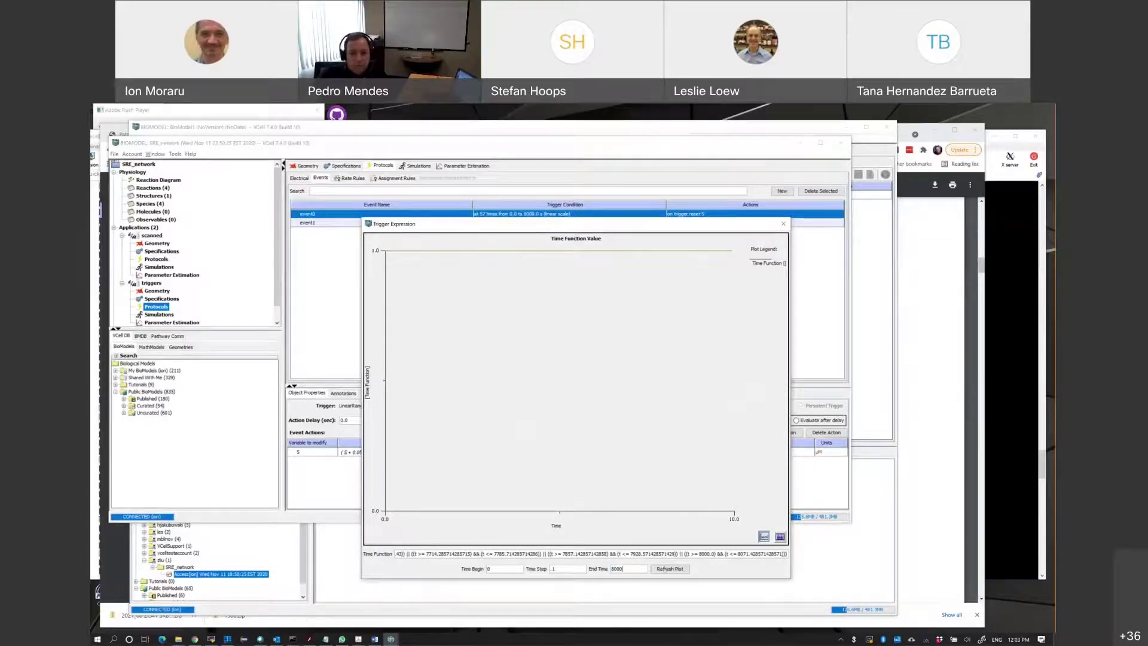
left_click(665, 568)
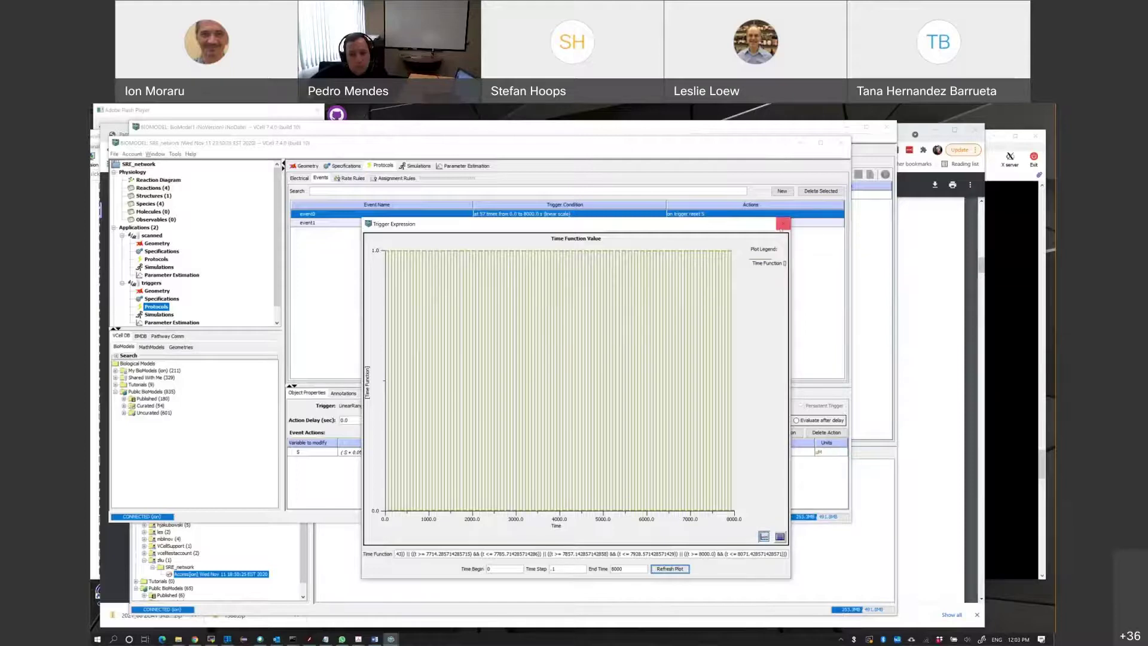
left_click(783, 223)
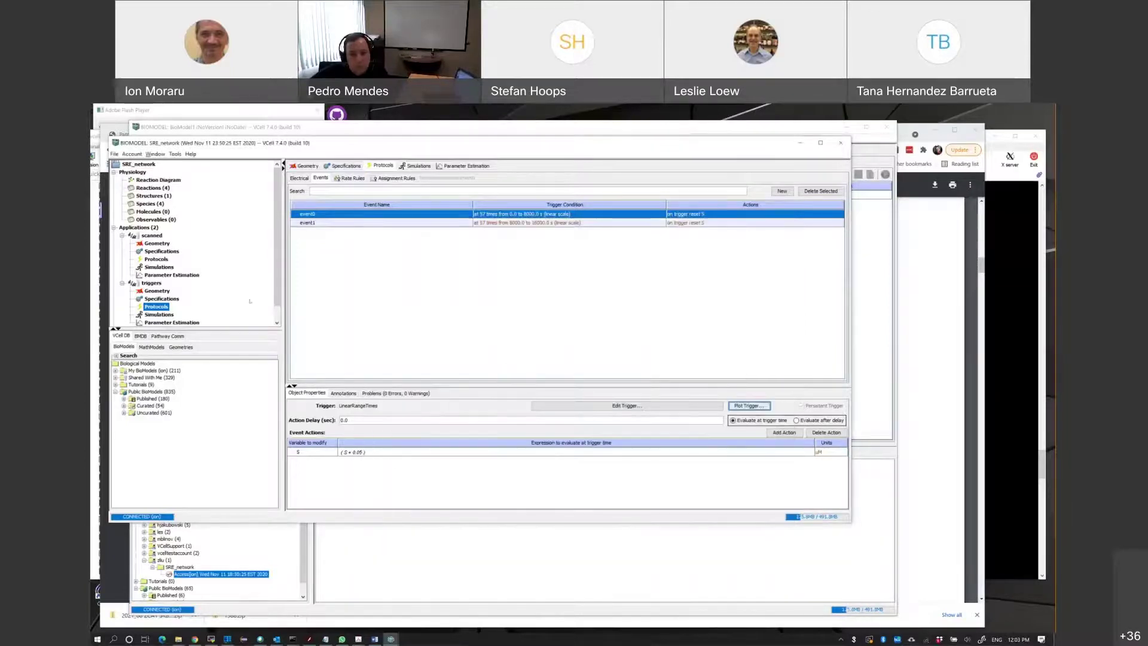
Inspect event1's action on S, and view the status details of Simulation0 in the triggers application.
left_click(345, 222)
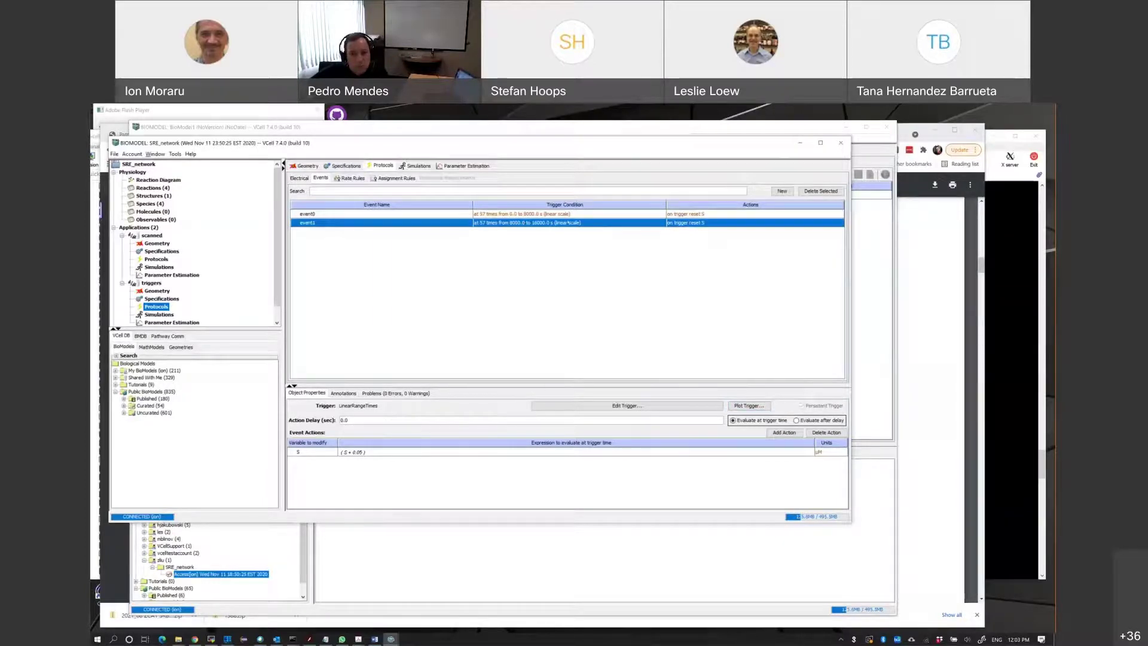
left_click(398, 453)
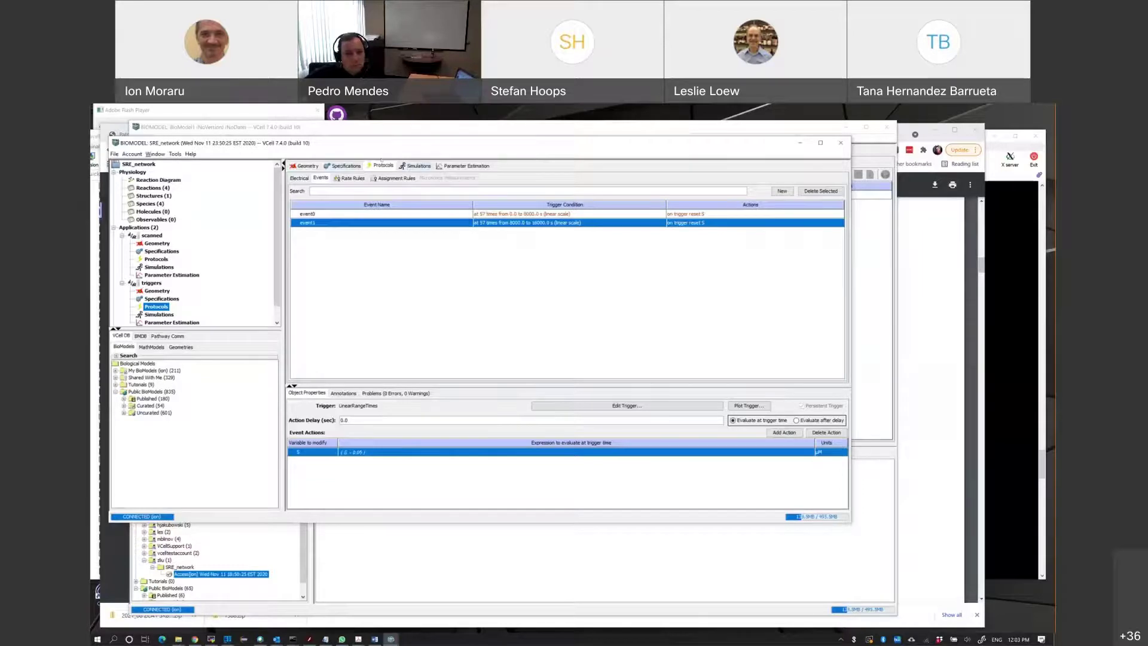
left_click(416, 166)
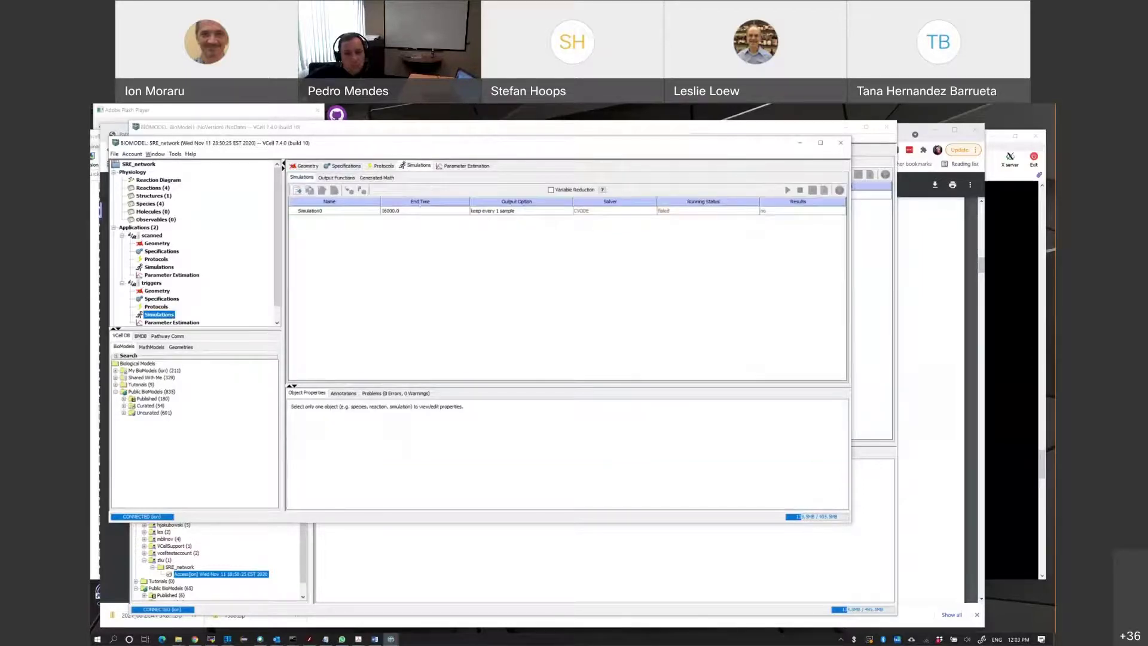
left_click(329, 210)
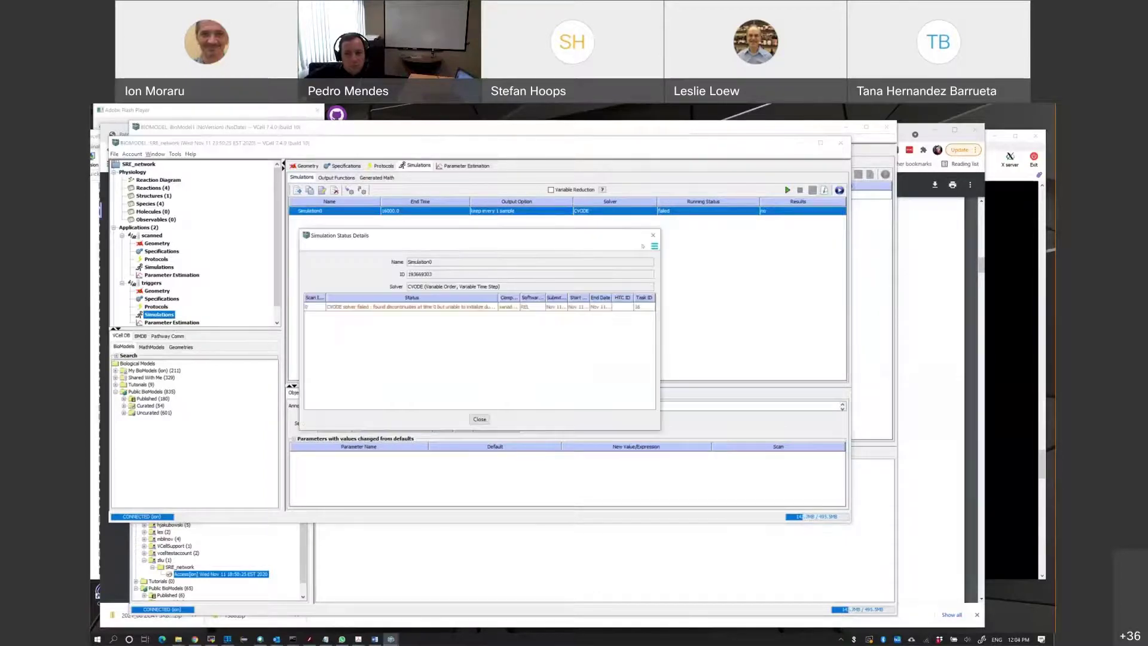
left_click(652, 235)
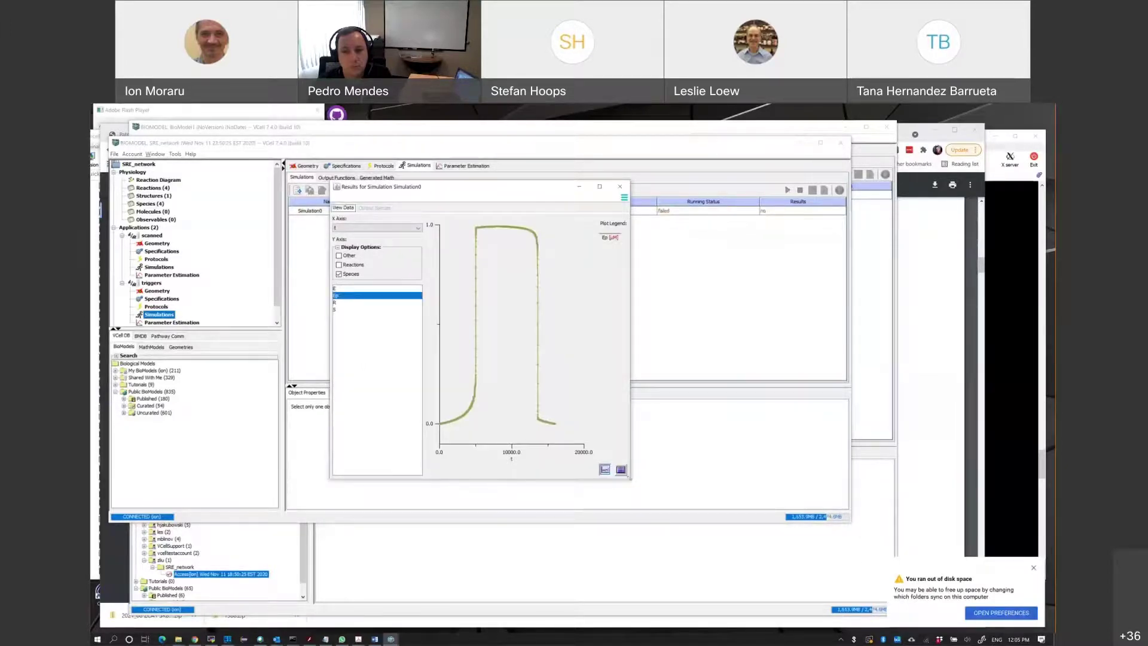
Enlarge the Simulation0 results and plot species R, first against time and finally against S.
left_click_drag(857, 563, 857, 562)
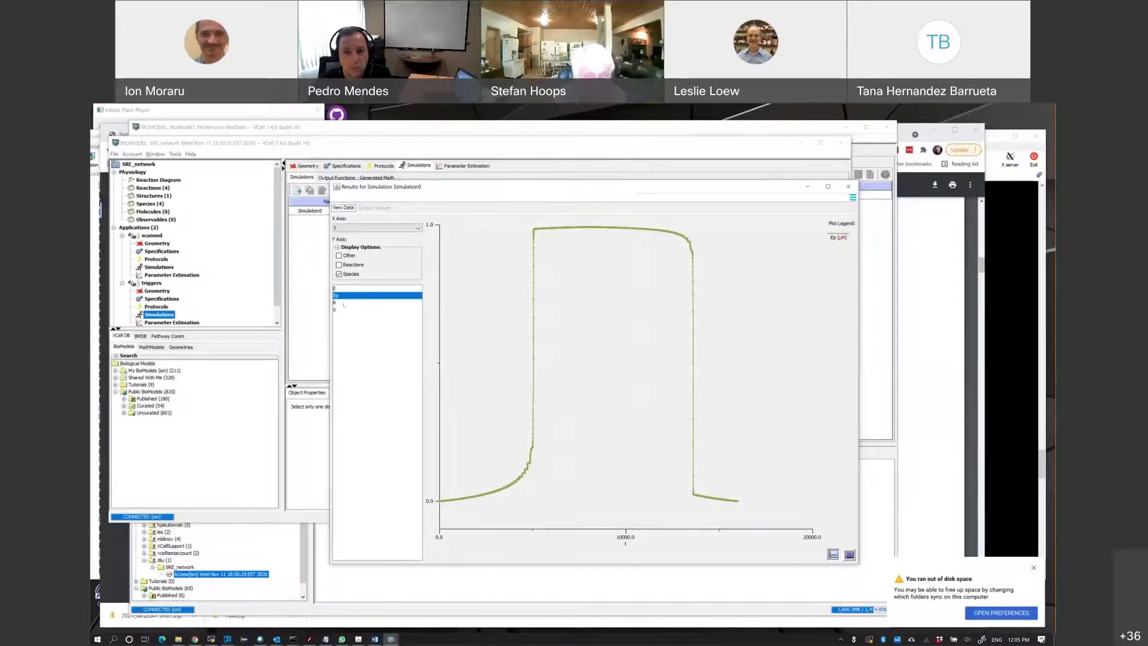
left_click(344, 302)
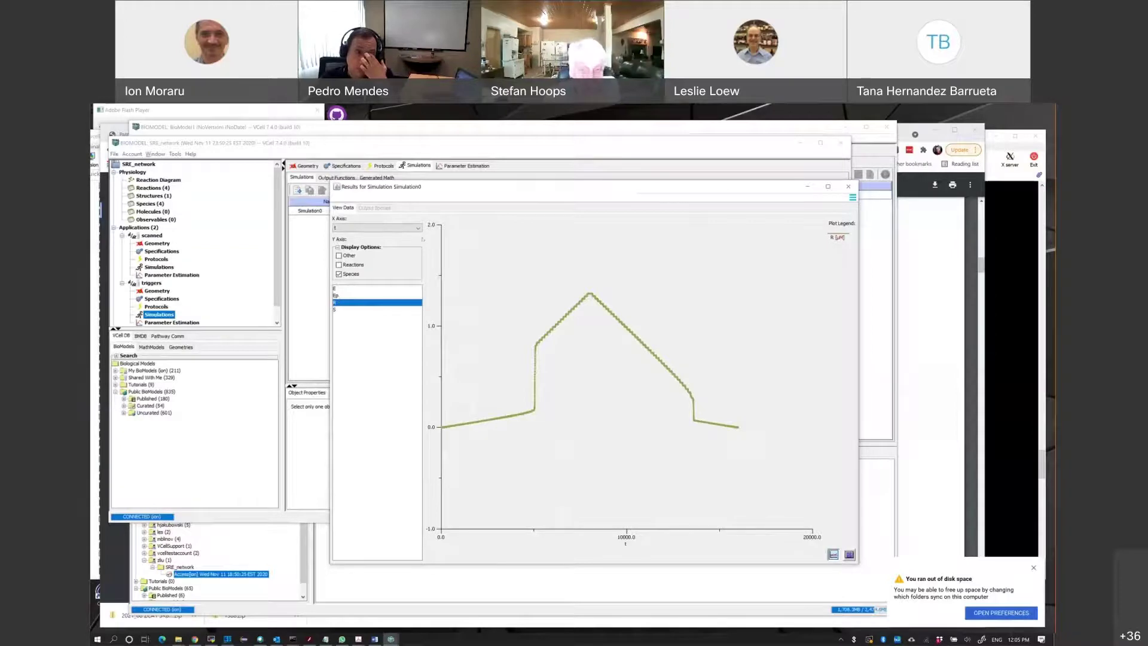
left_click(353, 228)
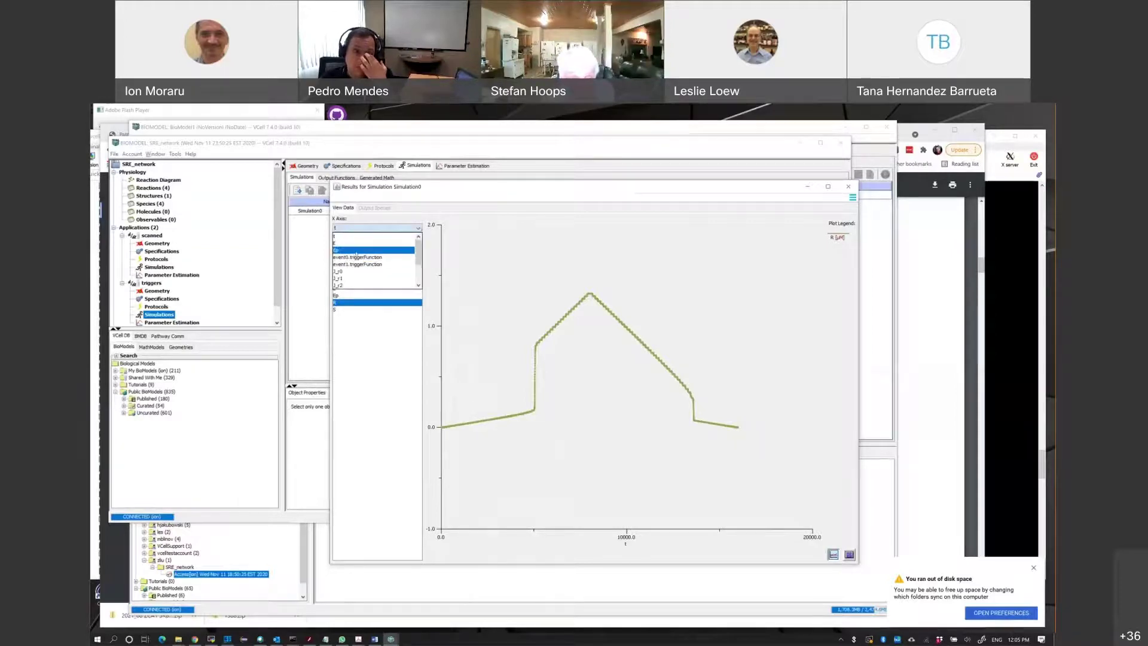
scroll(352, 257, "down", 2)
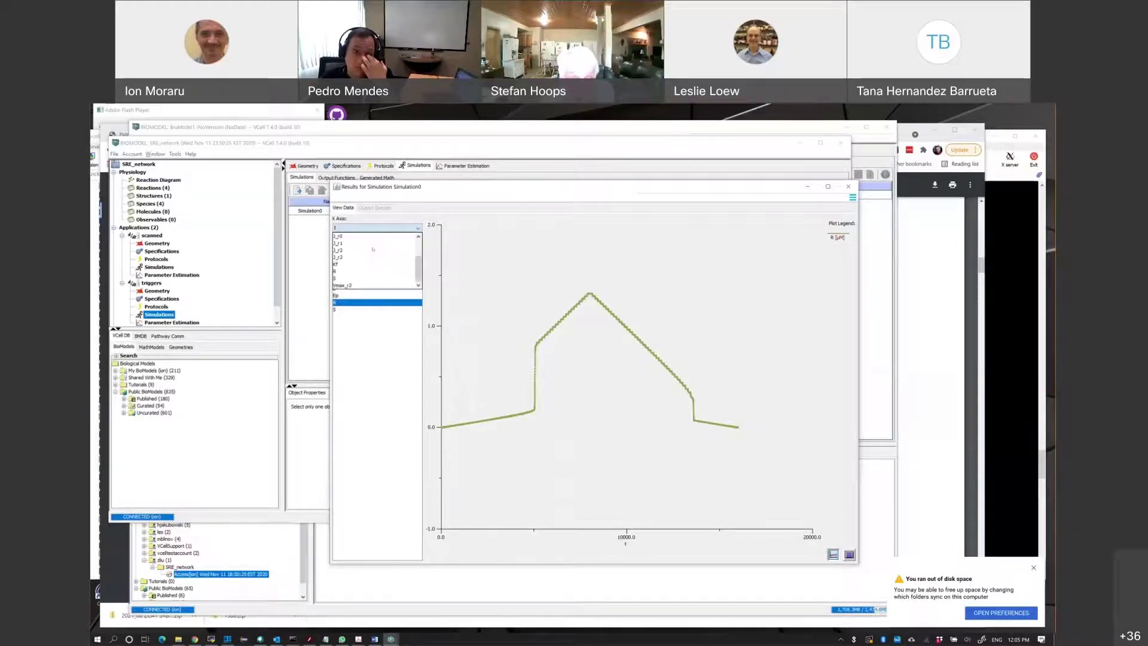
left_click(342, 278)
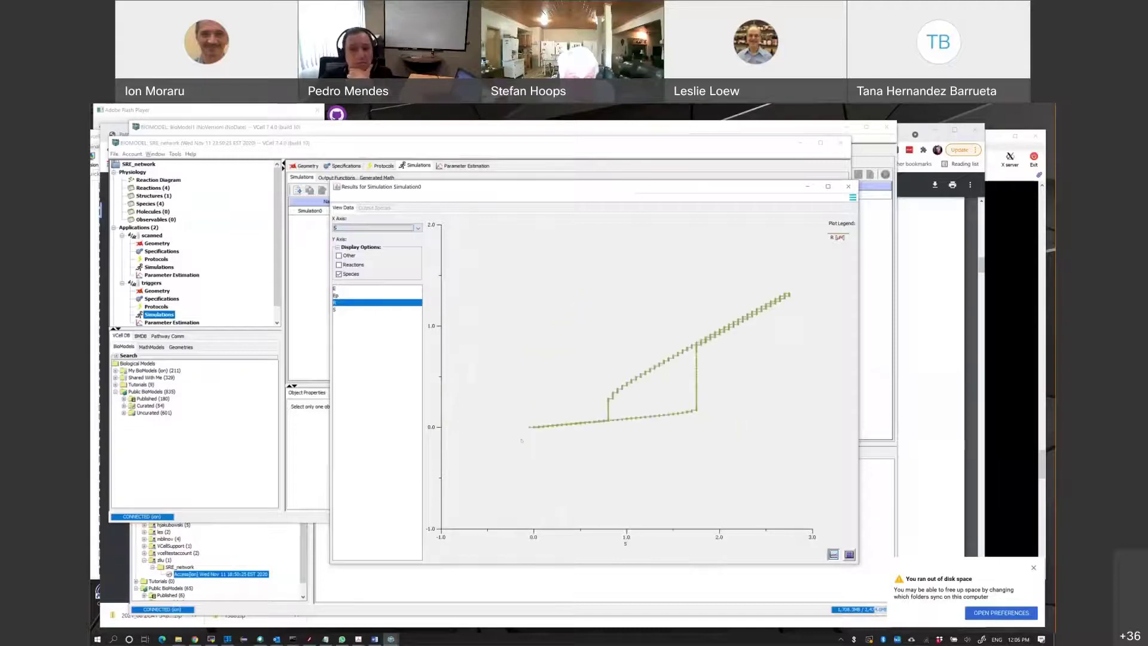
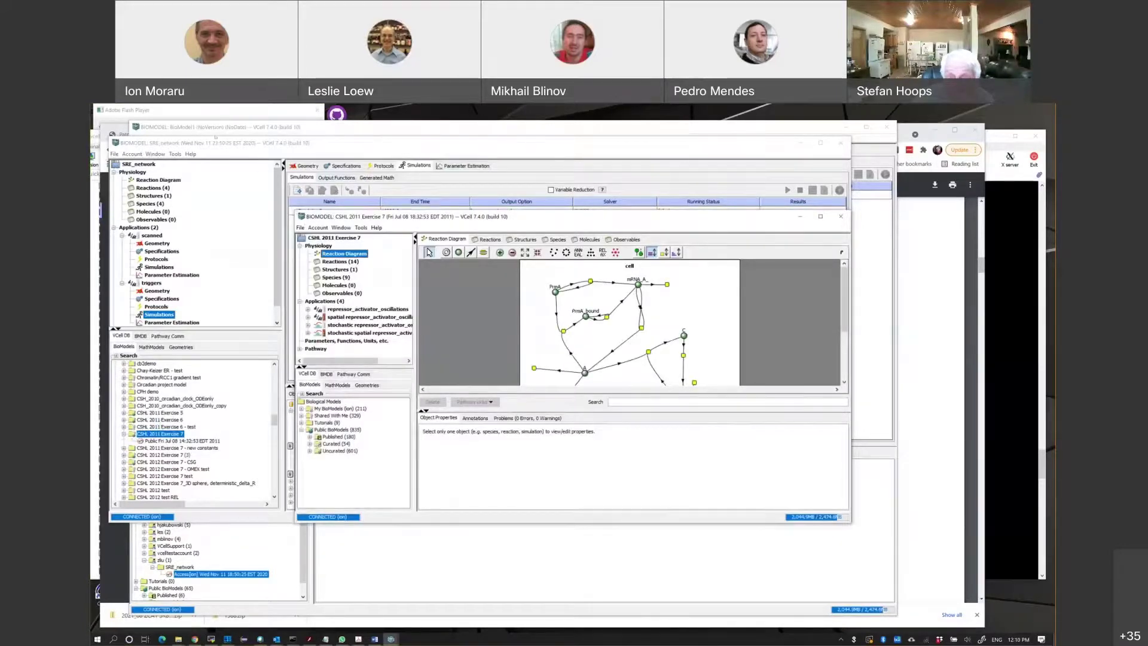
Enlarge the CSHL 2011 Exercise 7 window and expand its spatial repressor_activator_oscillations application.
left_click_drag(295, 213, 214, 137)
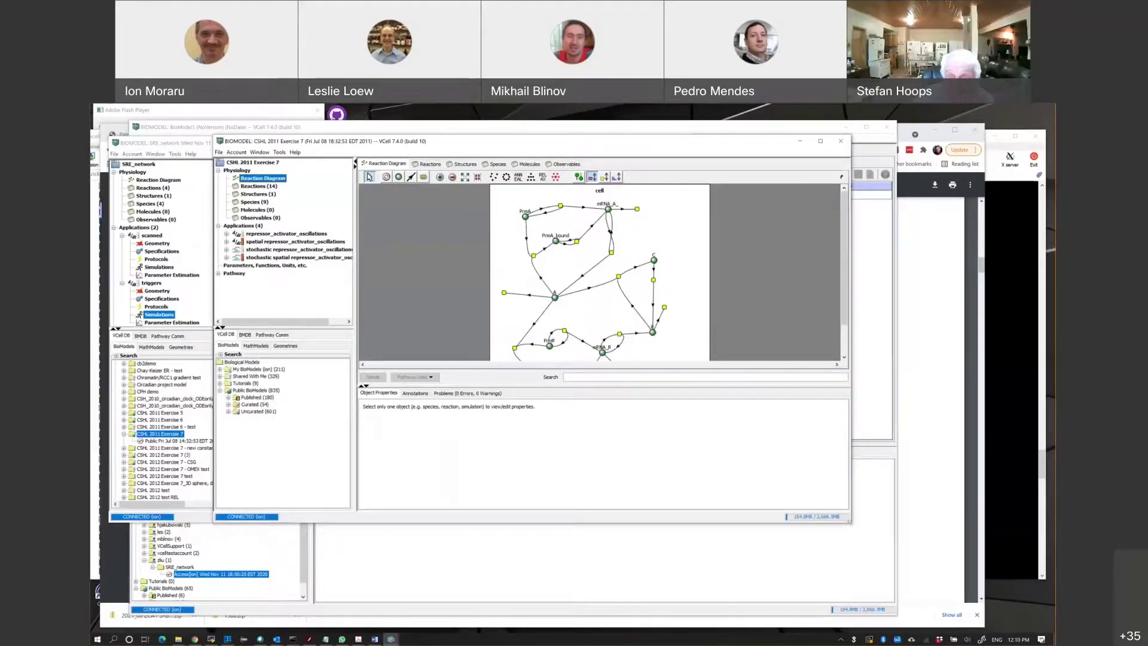
left_click_drag(850, 521, 939, 611)
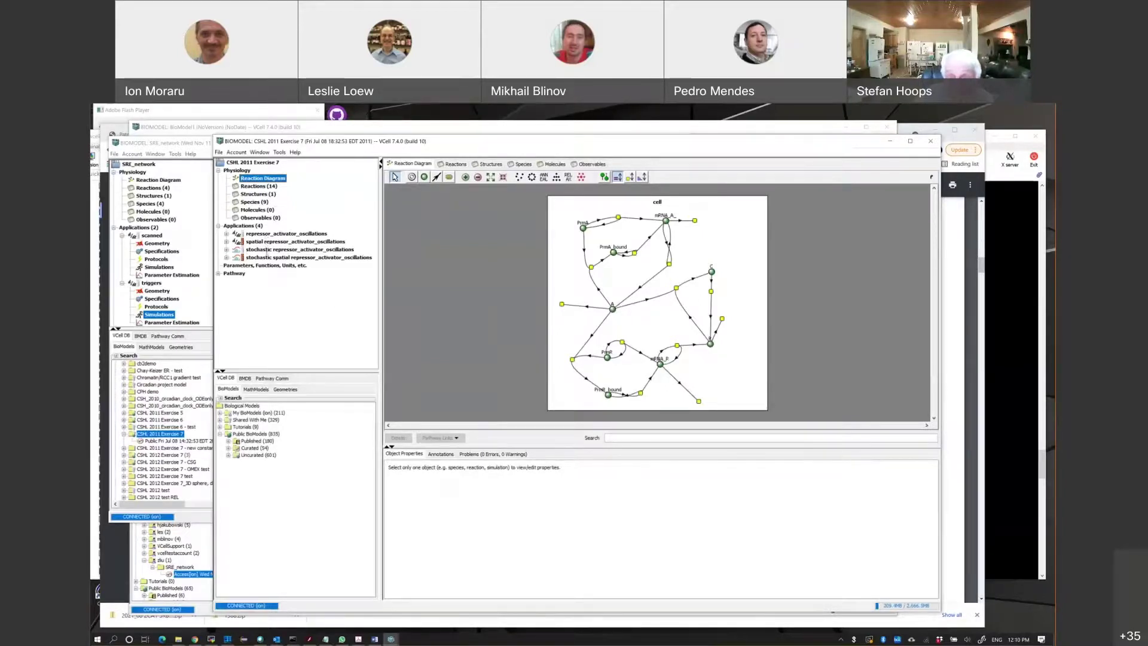
left_click(267, 242)
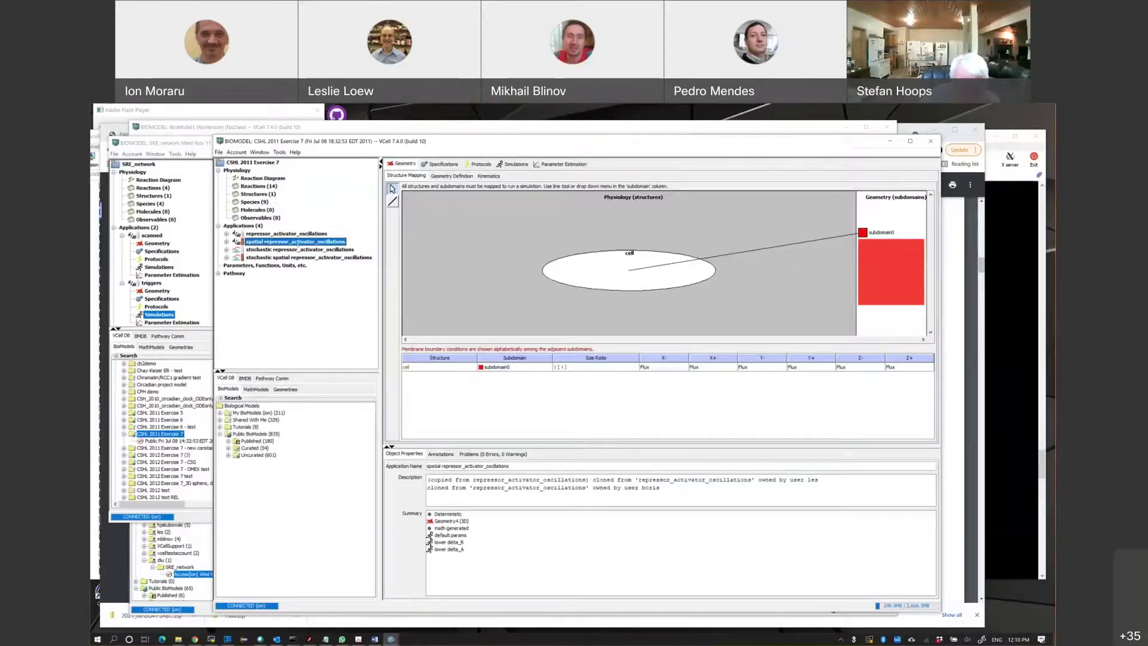
double_click(297, 242)
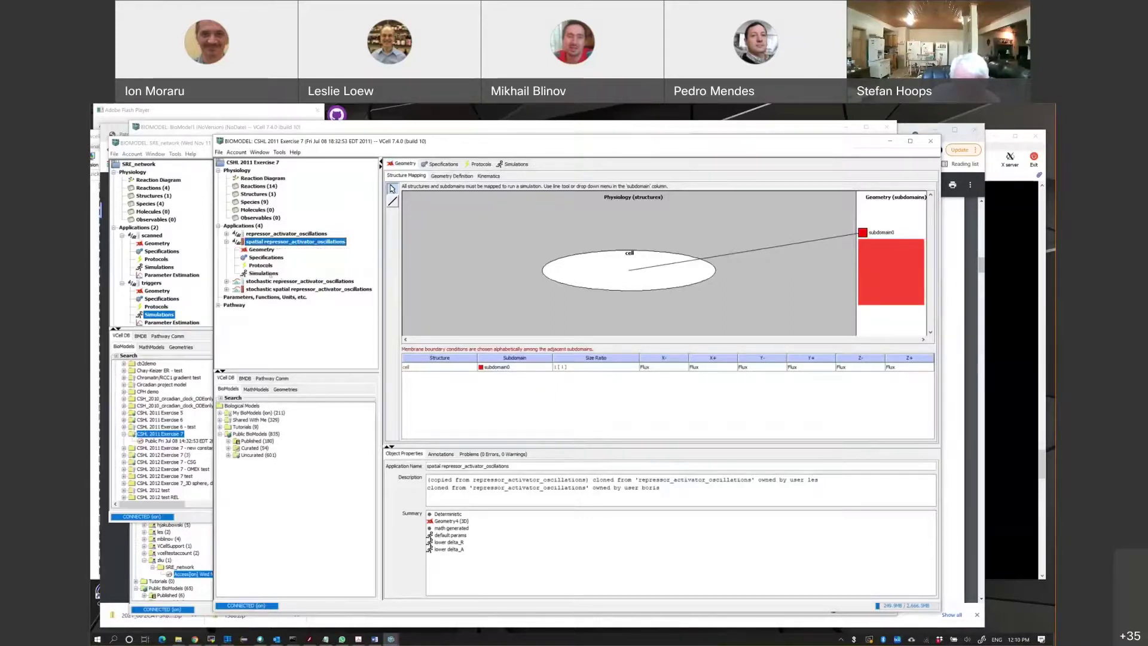
Review the spatial application's electrical protocols and its species specifications, selecting species R.
left_click(262, 265)
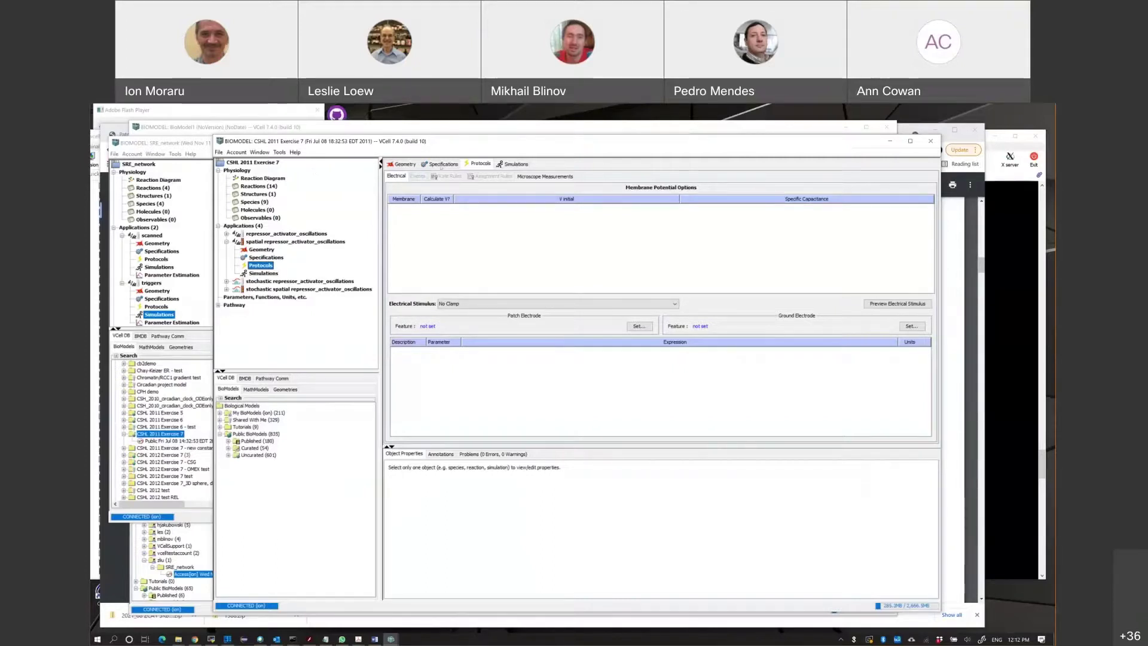
left_click(440, 165)
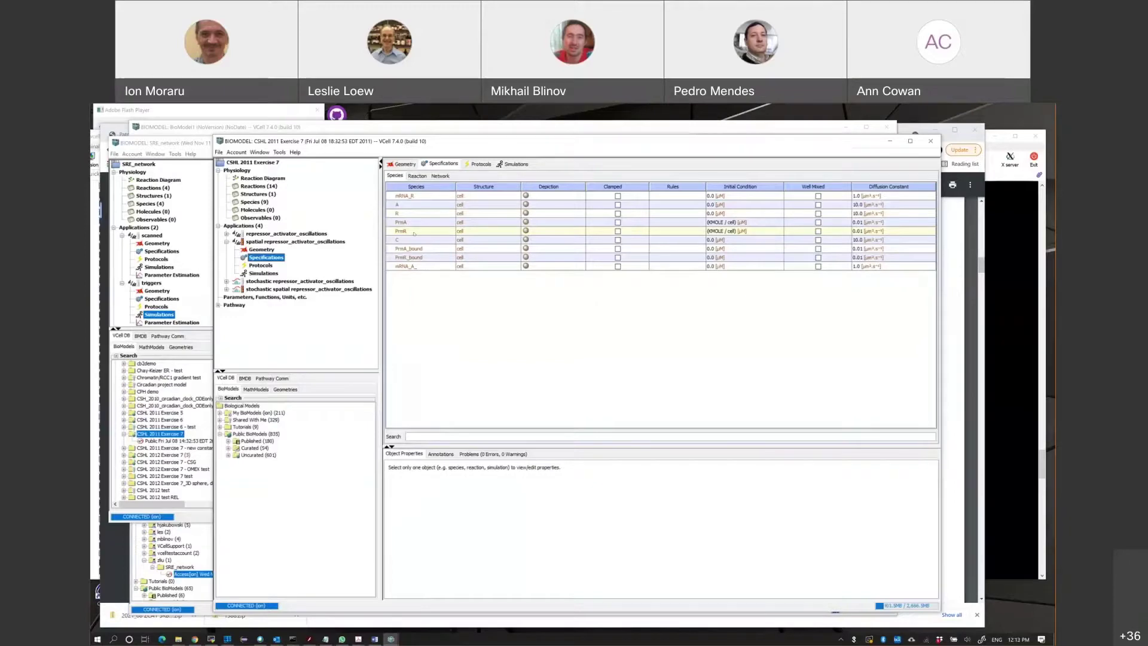
left_click(765, 216)
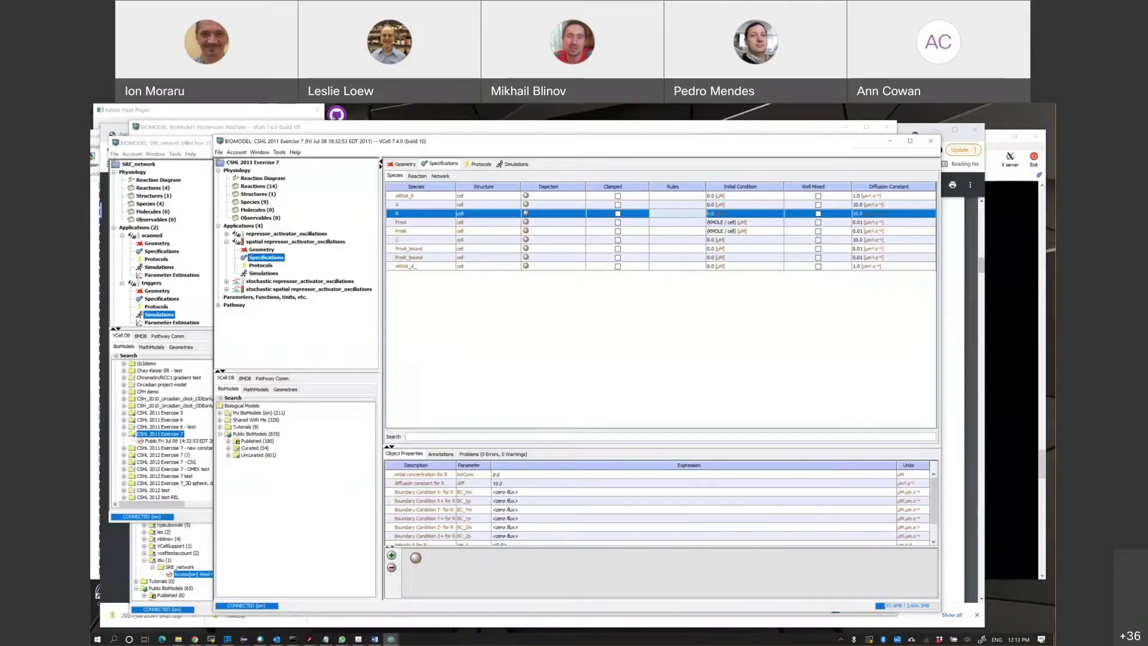
Return to SRE_network's triggers application, inspect event0's linear time range trigger settings, and cancel without changes.
left_click(159, 315)
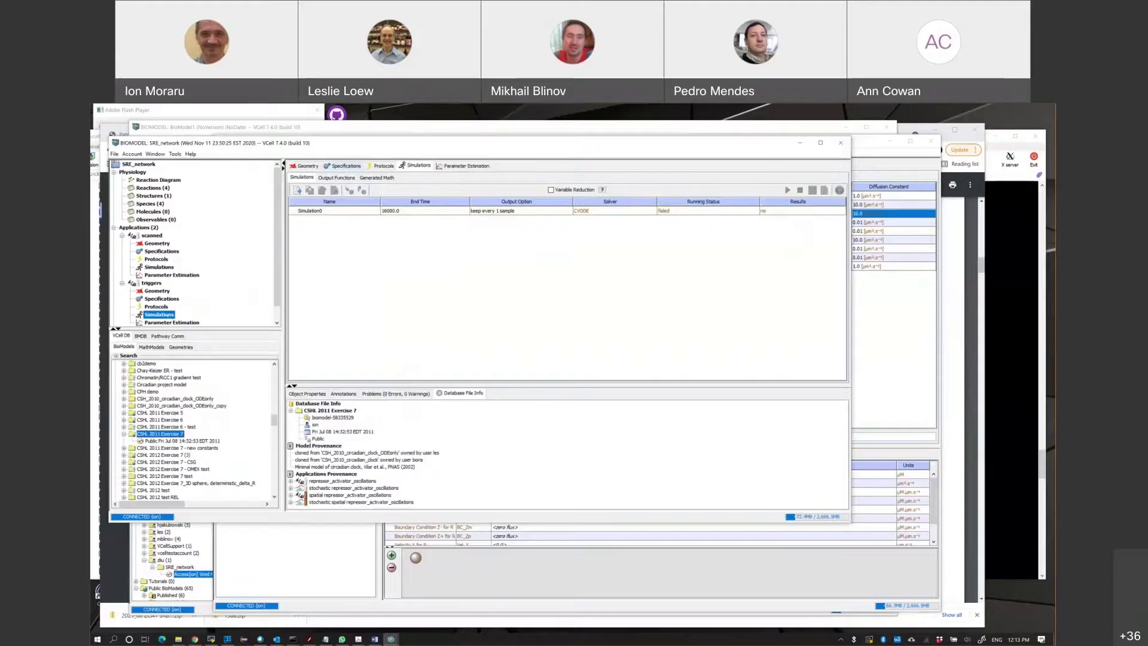
left_click(323, 211)
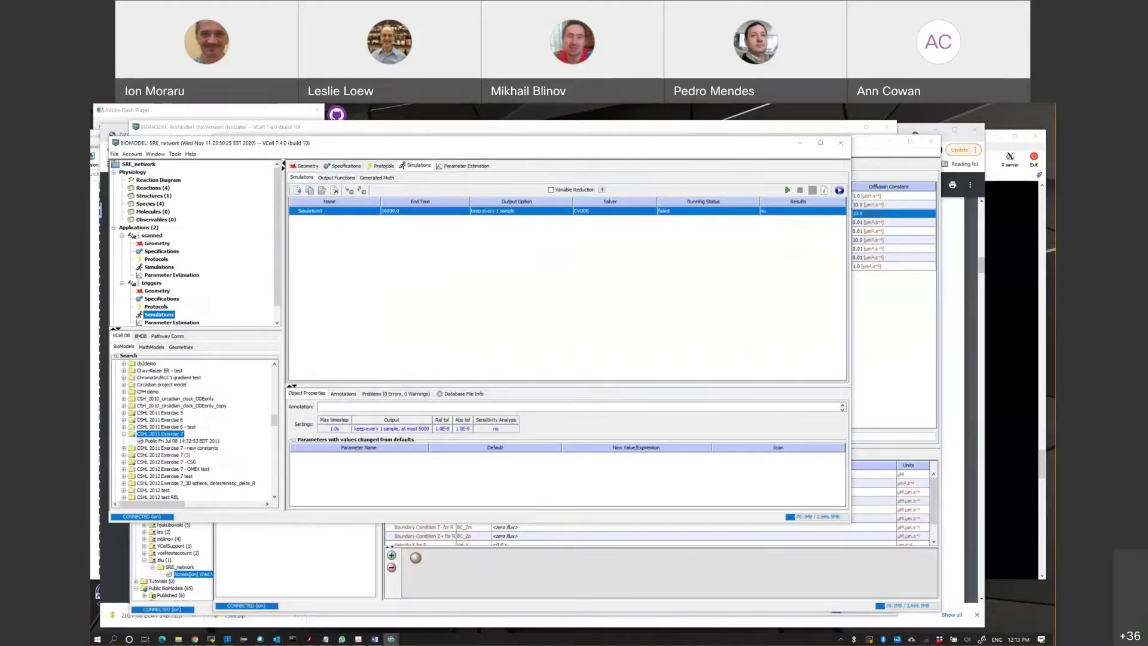
left_click(384, 165)
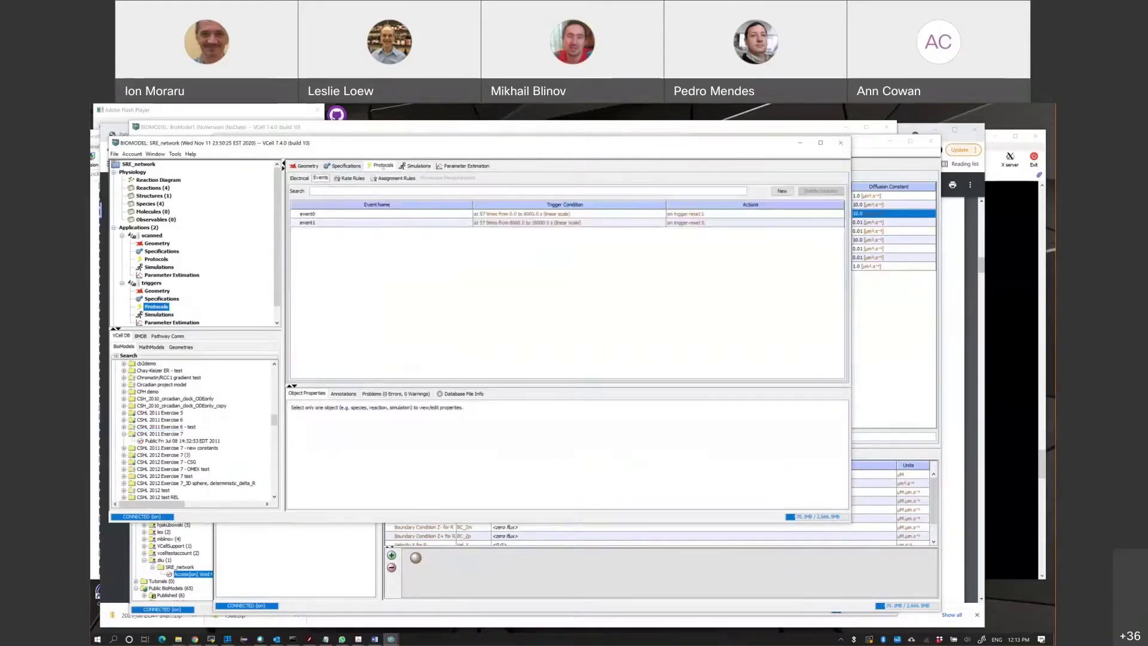
left_click(333, 214)
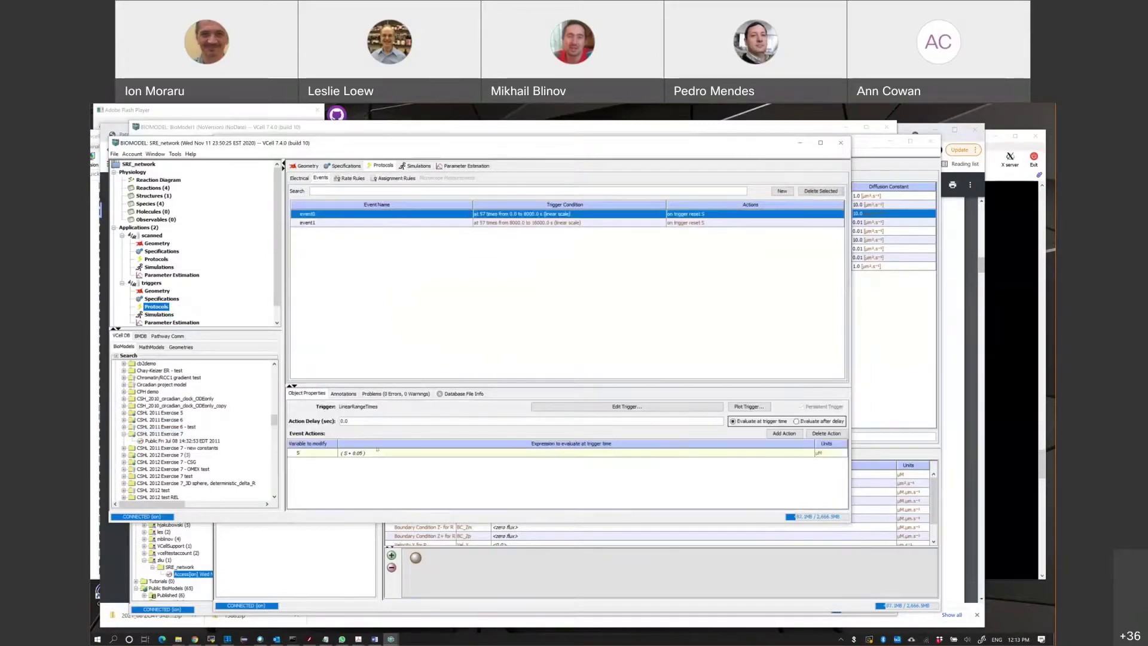
left_click(660, 409)
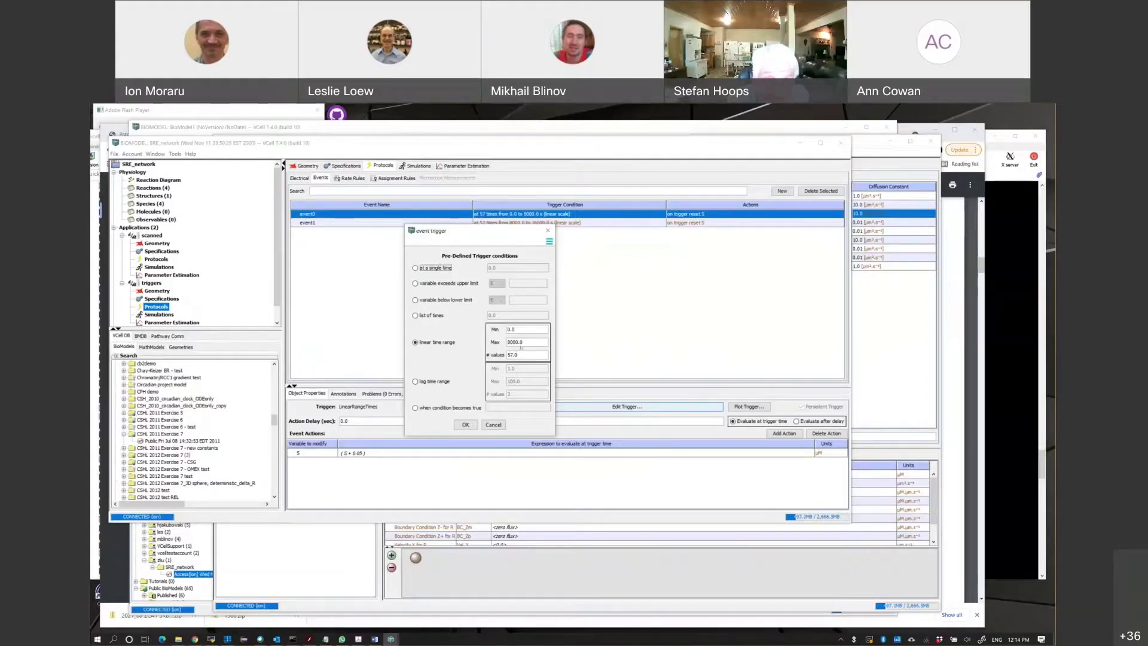
left_click(493, 424)
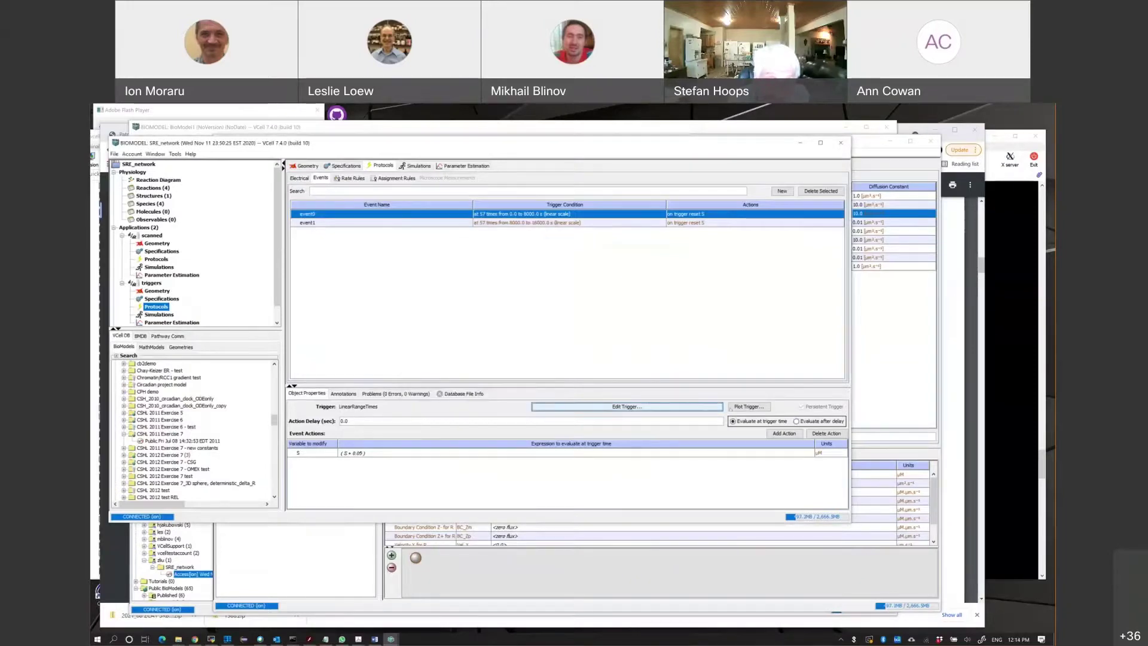
Plot event0's trigger in an enlarged window with end time 8000 and select its whole time function expression for copying.
left_click(749, 407)
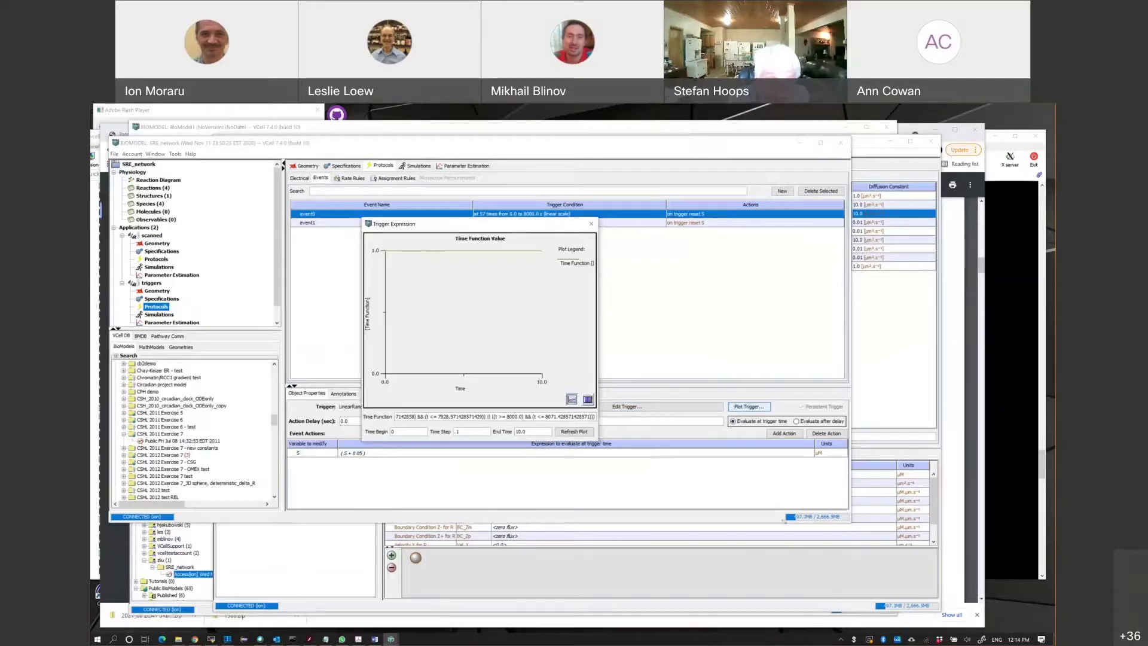
left_click_drag(596, 440, 785, 520)
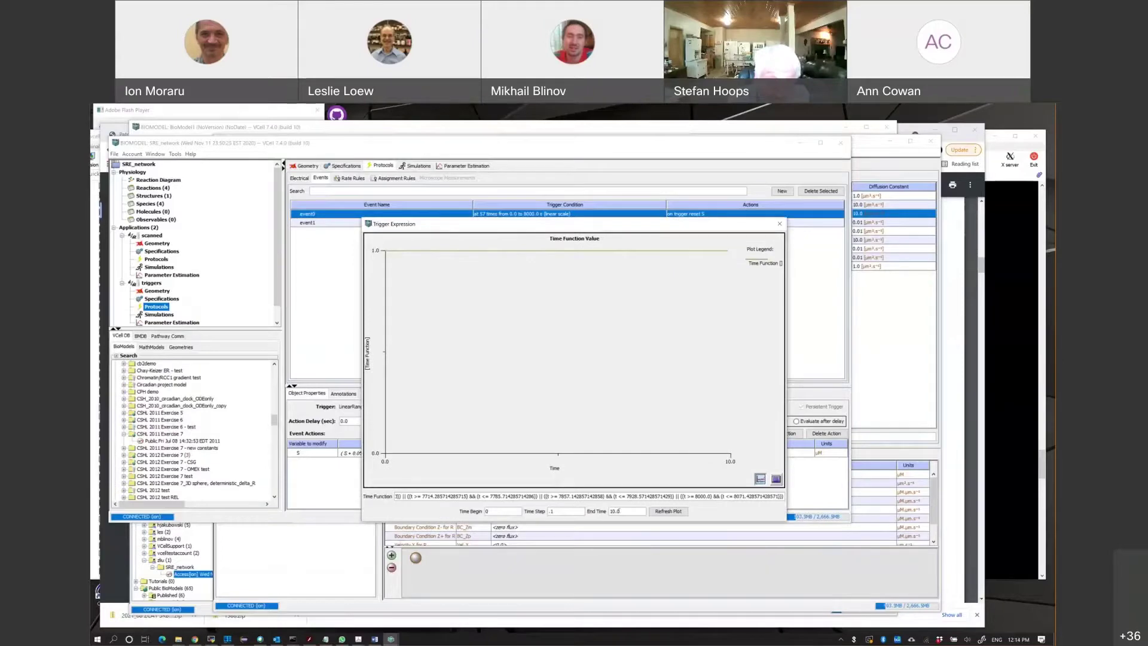
double_click(619, 511)
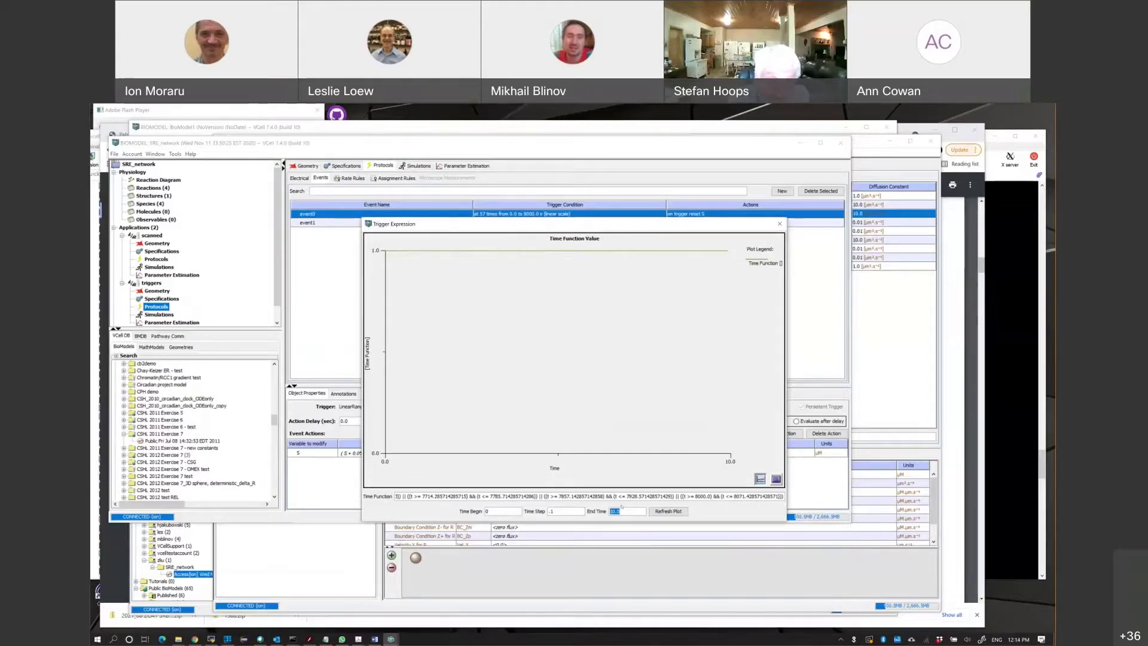
type("8000")
left_click(665, 511)
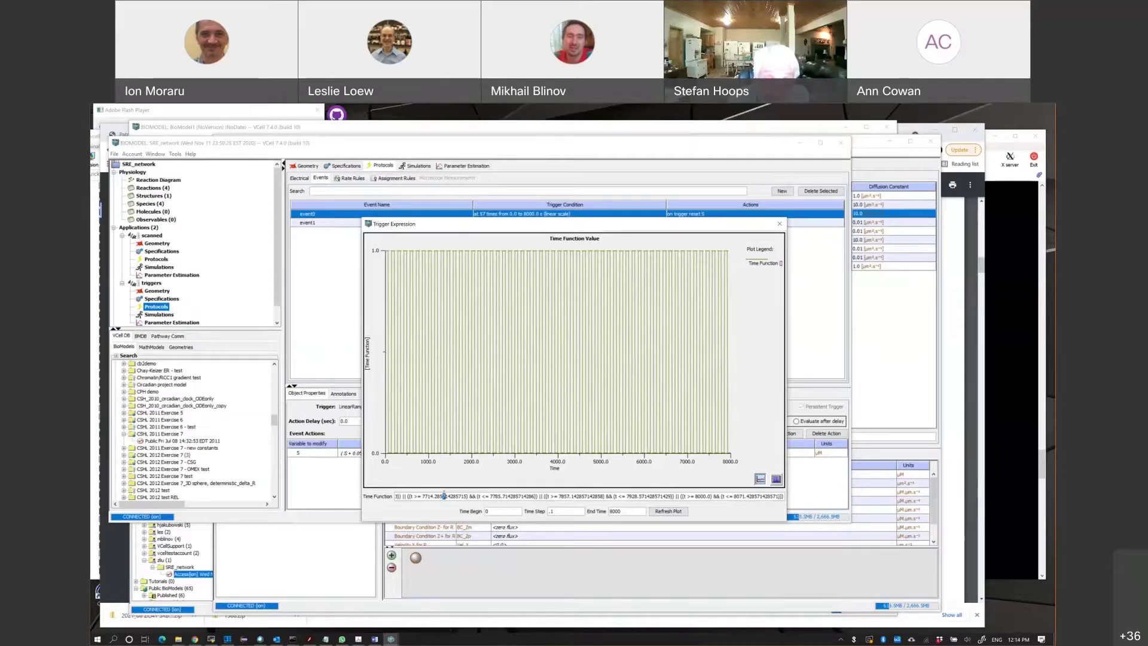
key("ctrl+a")
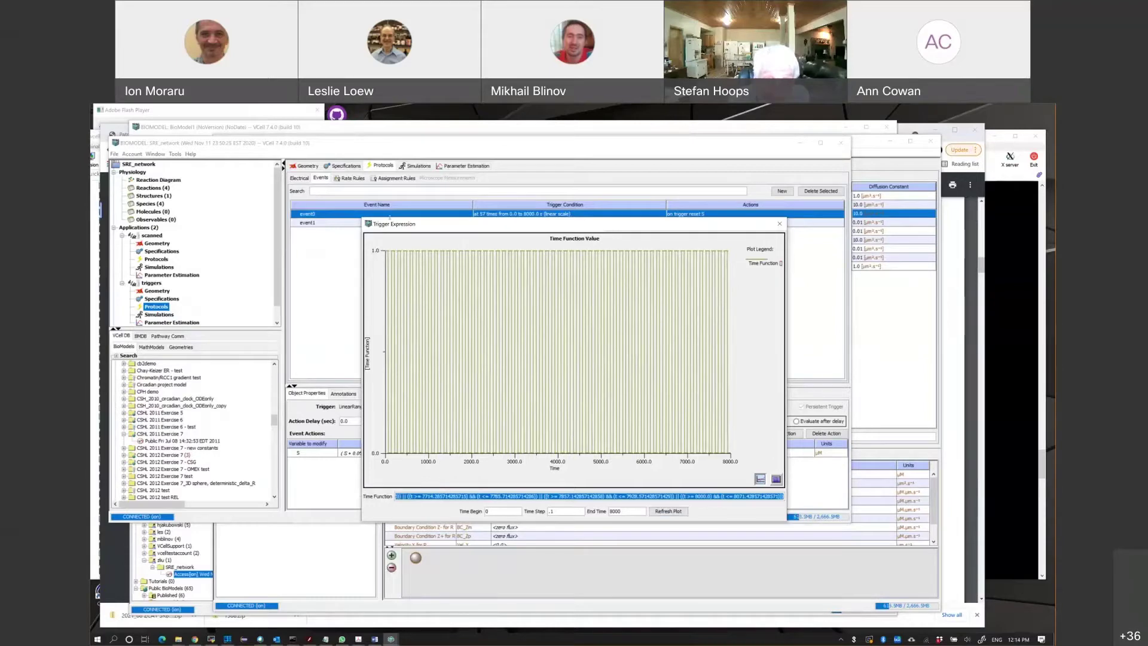
In CSHL 2011 Exercise 7, clamp species R and replace its initial condition with the copied trigger time function.
left_click(922, 393)
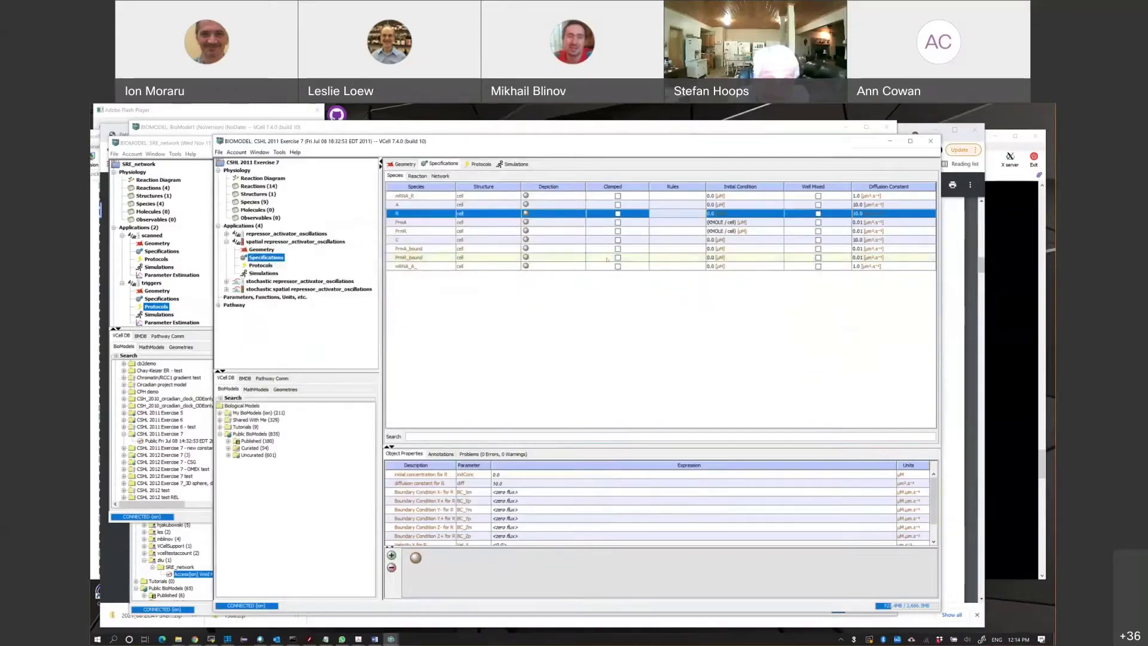
double_click(727, 213)
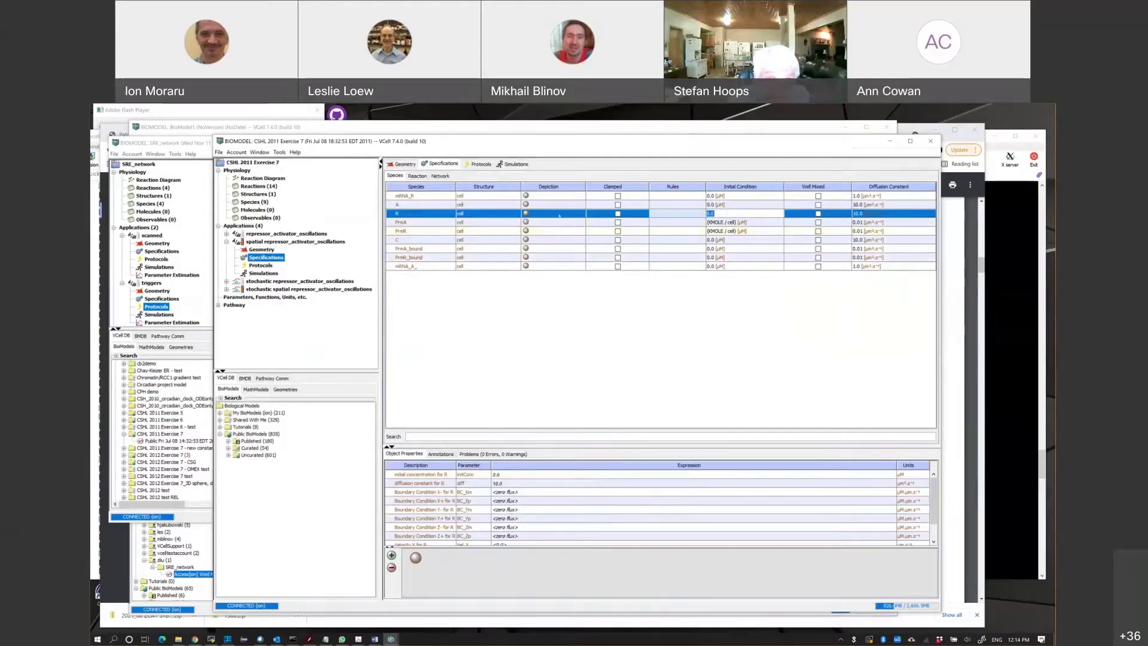
left_click(618, 213)
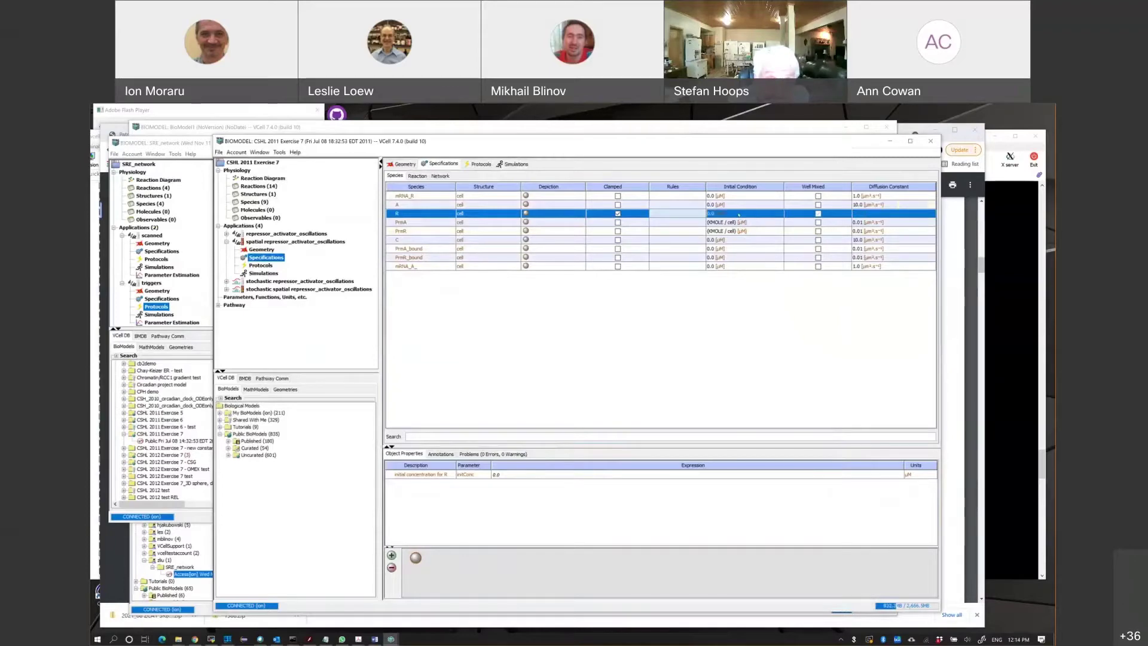
type("0")
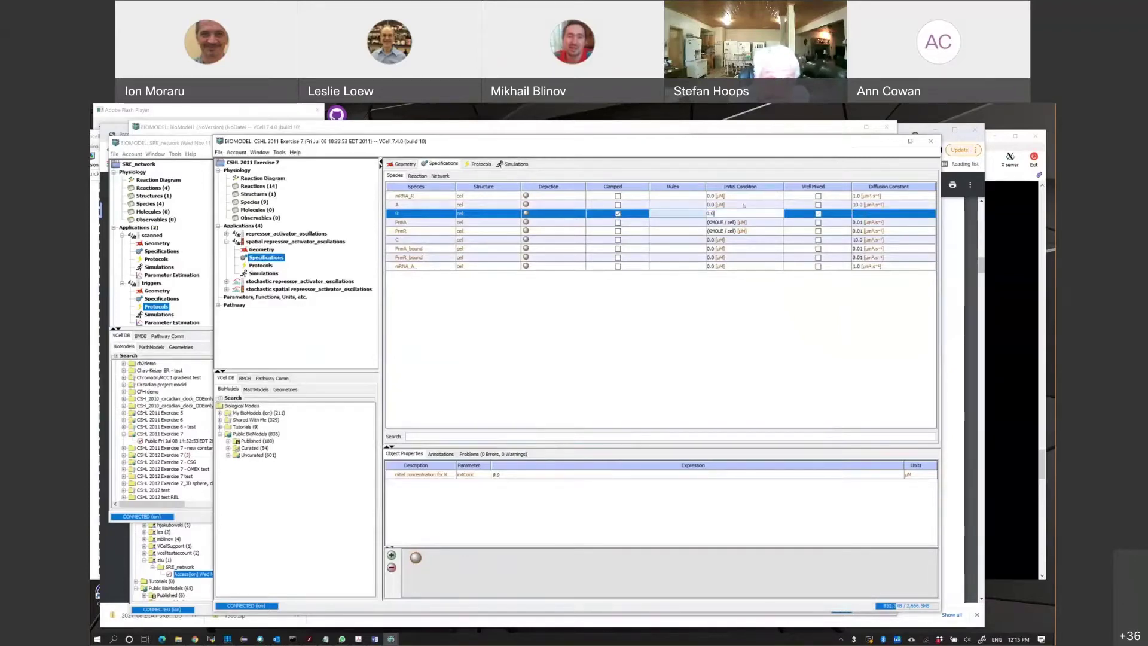
key("BackSpace")
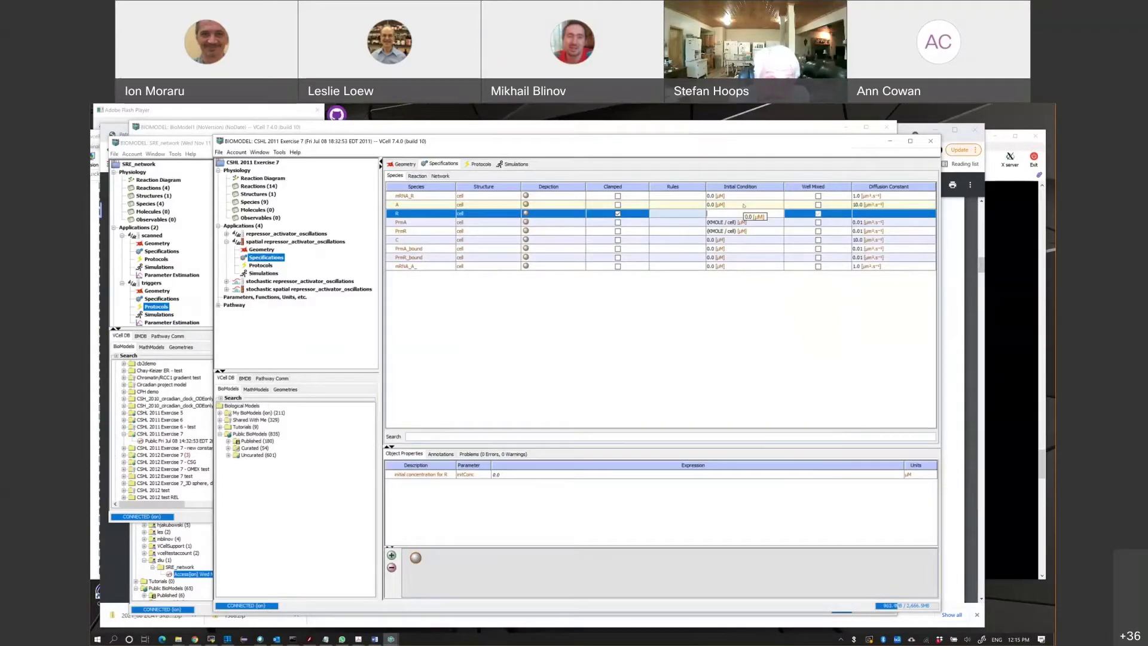
key("ctrl+v")
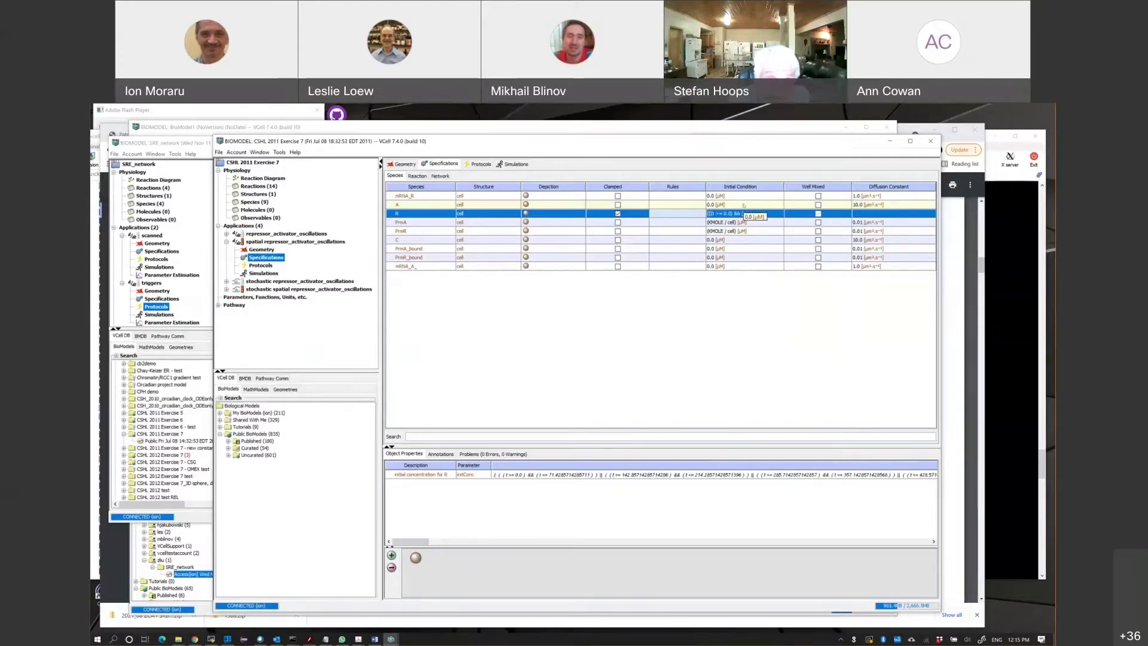